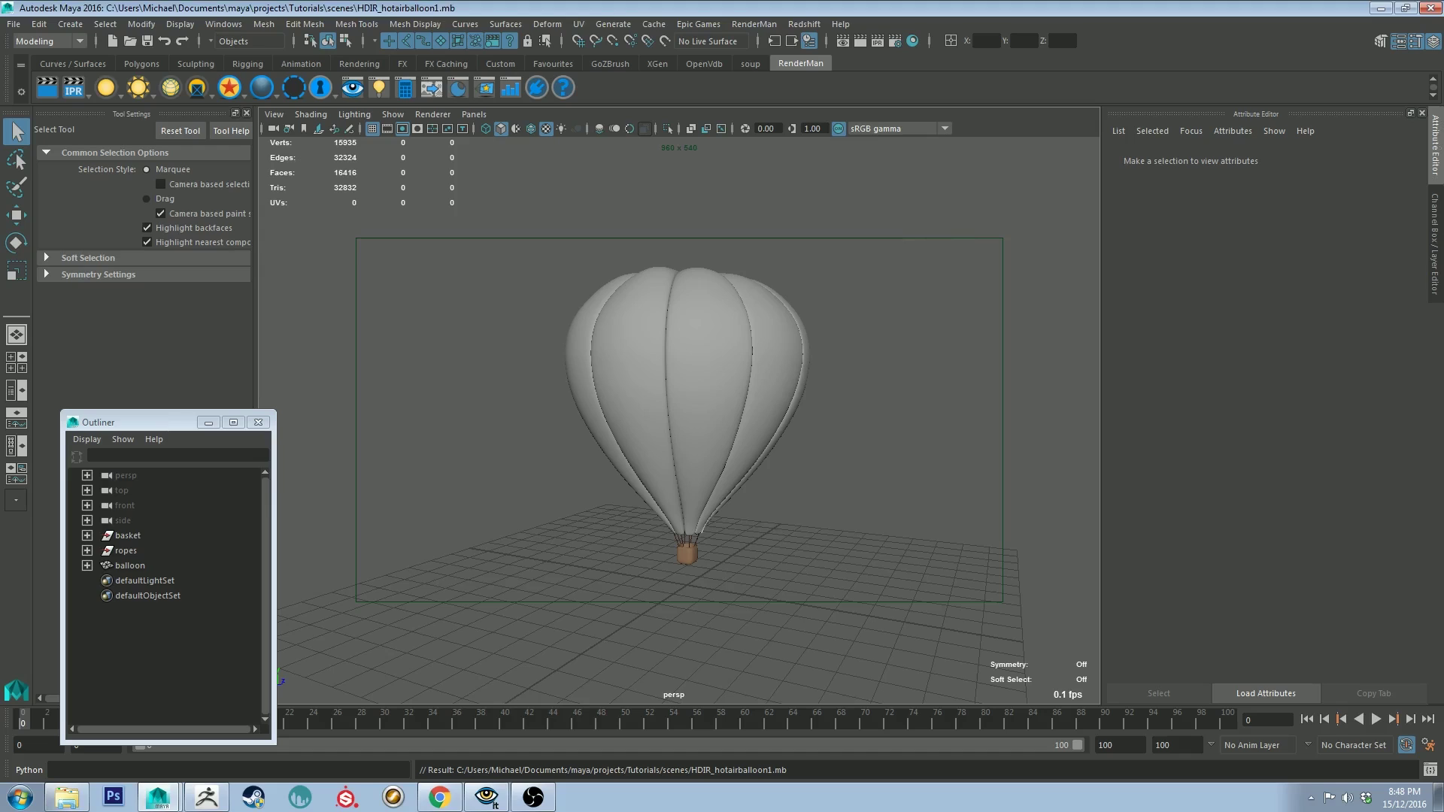
Orbit, pan and zoom in to inspect the balloon envelope up close.
key(alt+Tab)
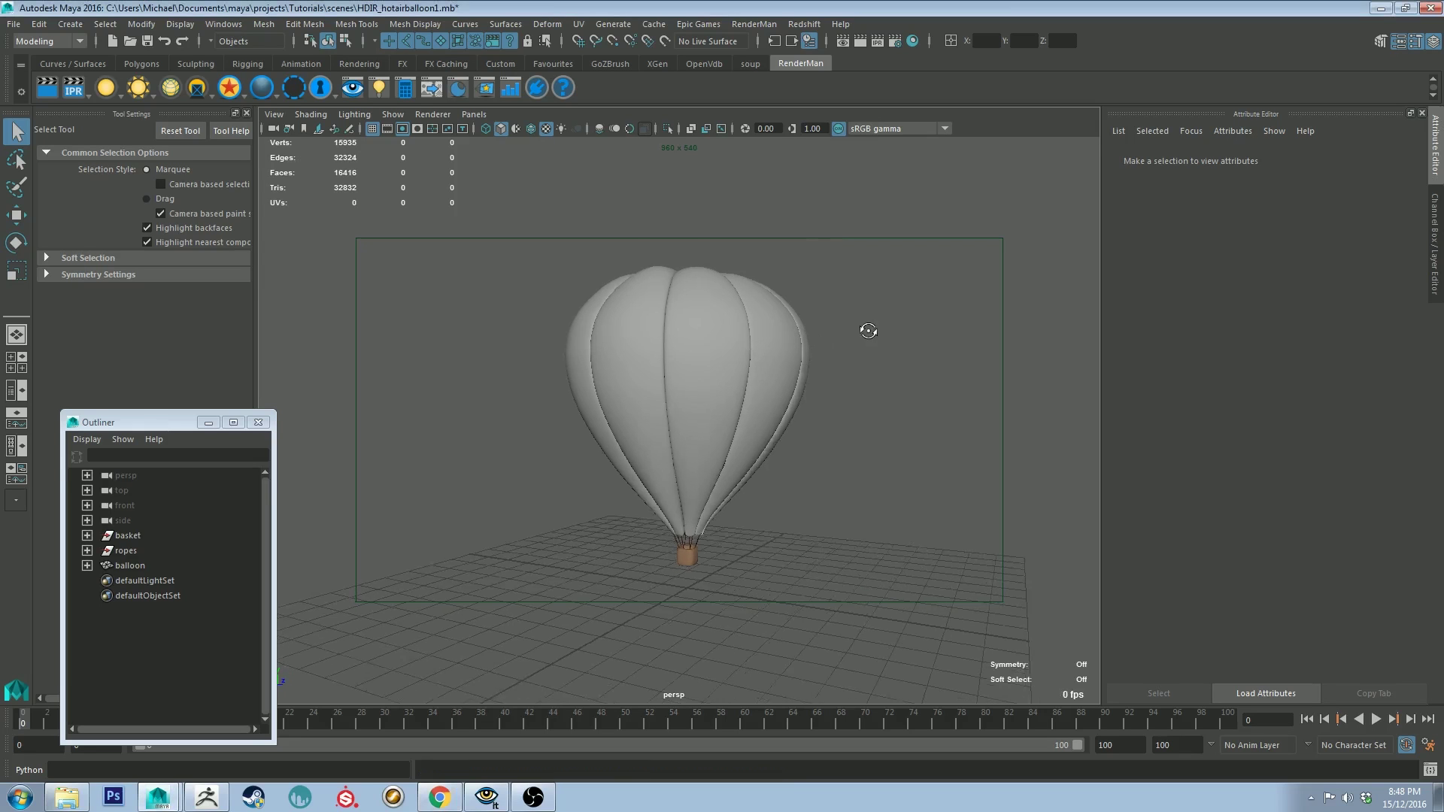
alt+drag(871, 334, 737, 376)
click(729, 339)
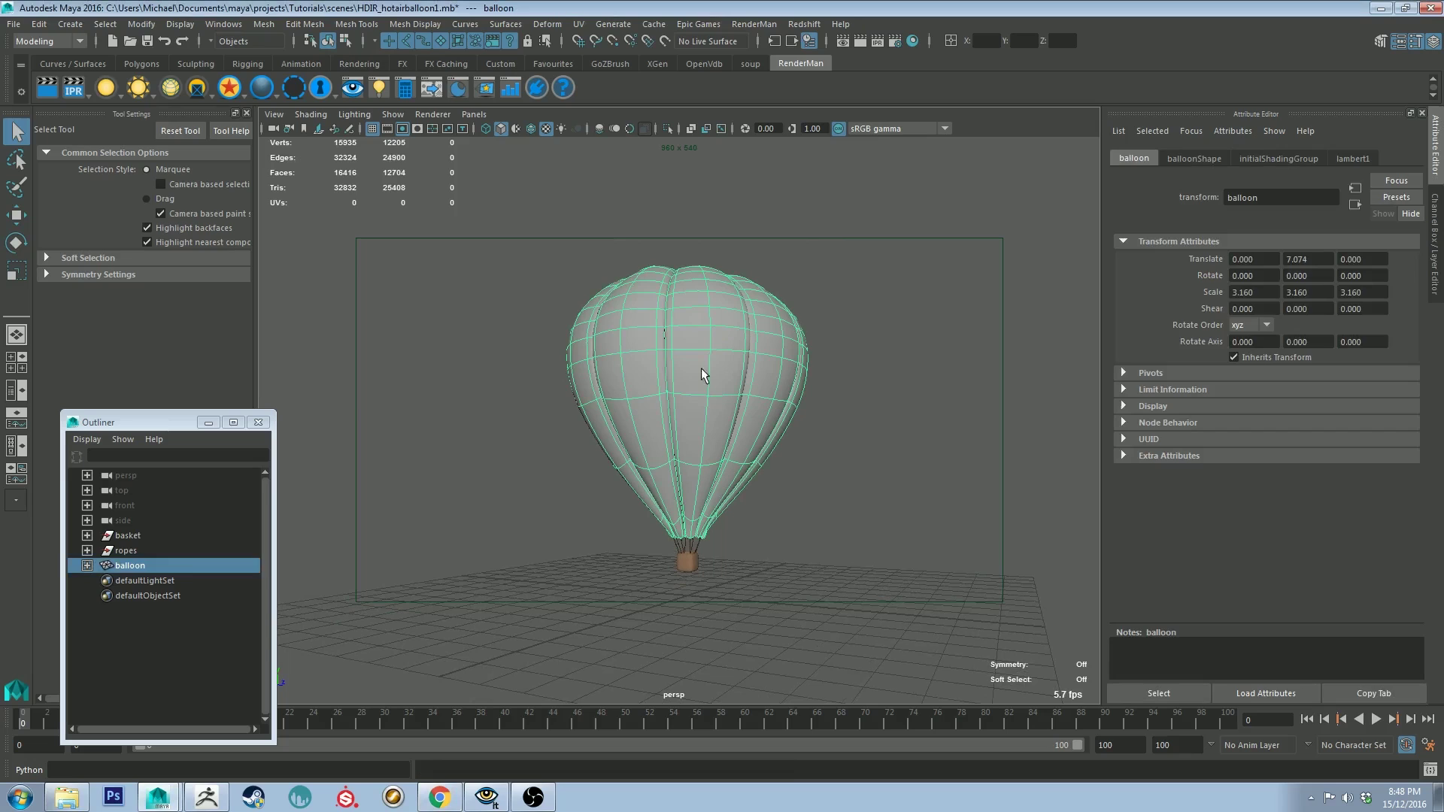
click(820, 412)
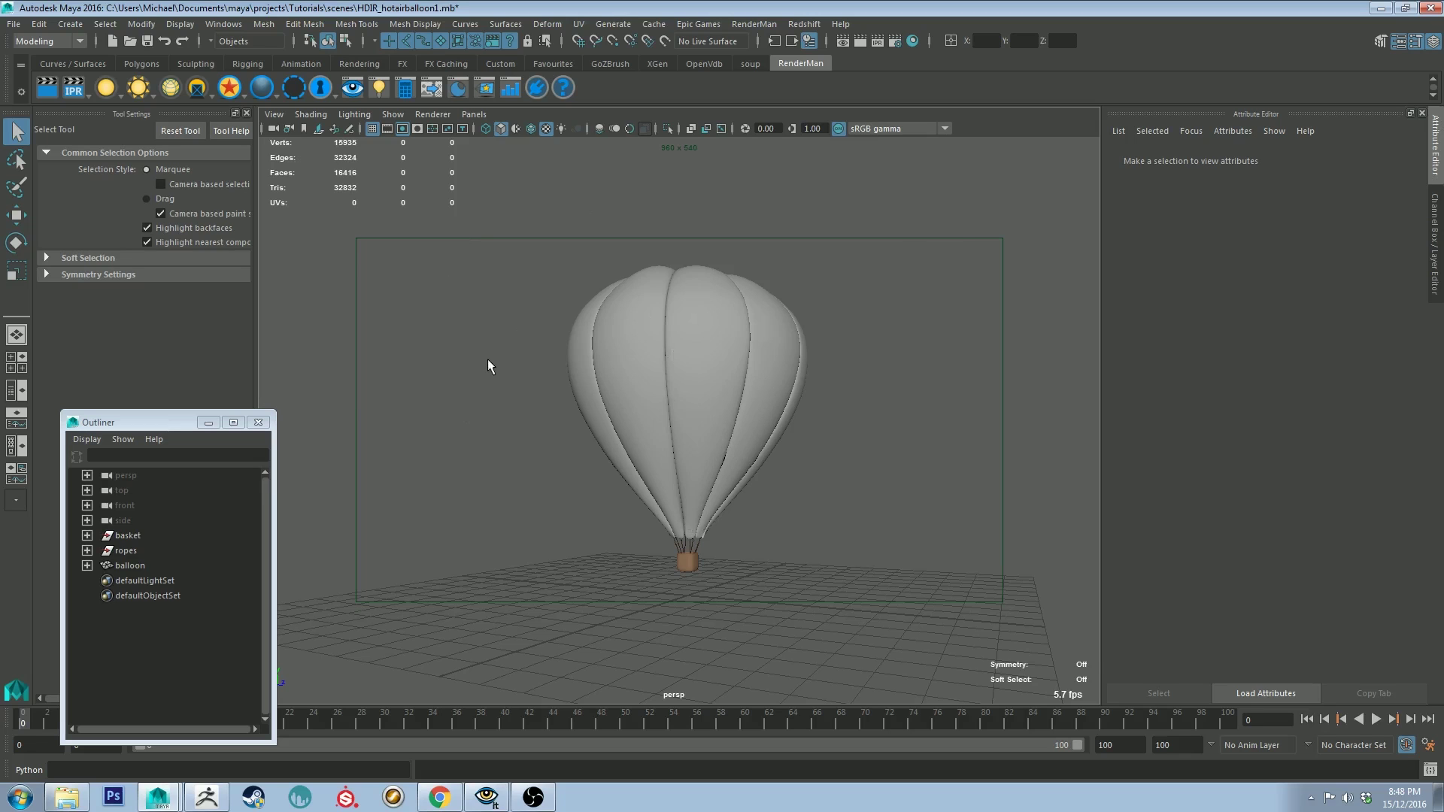
mouse_move(488, 361)
alt+middle_down()
mouse_move(525, 364)
mouse_move(505, 358)
alt+middle_up()
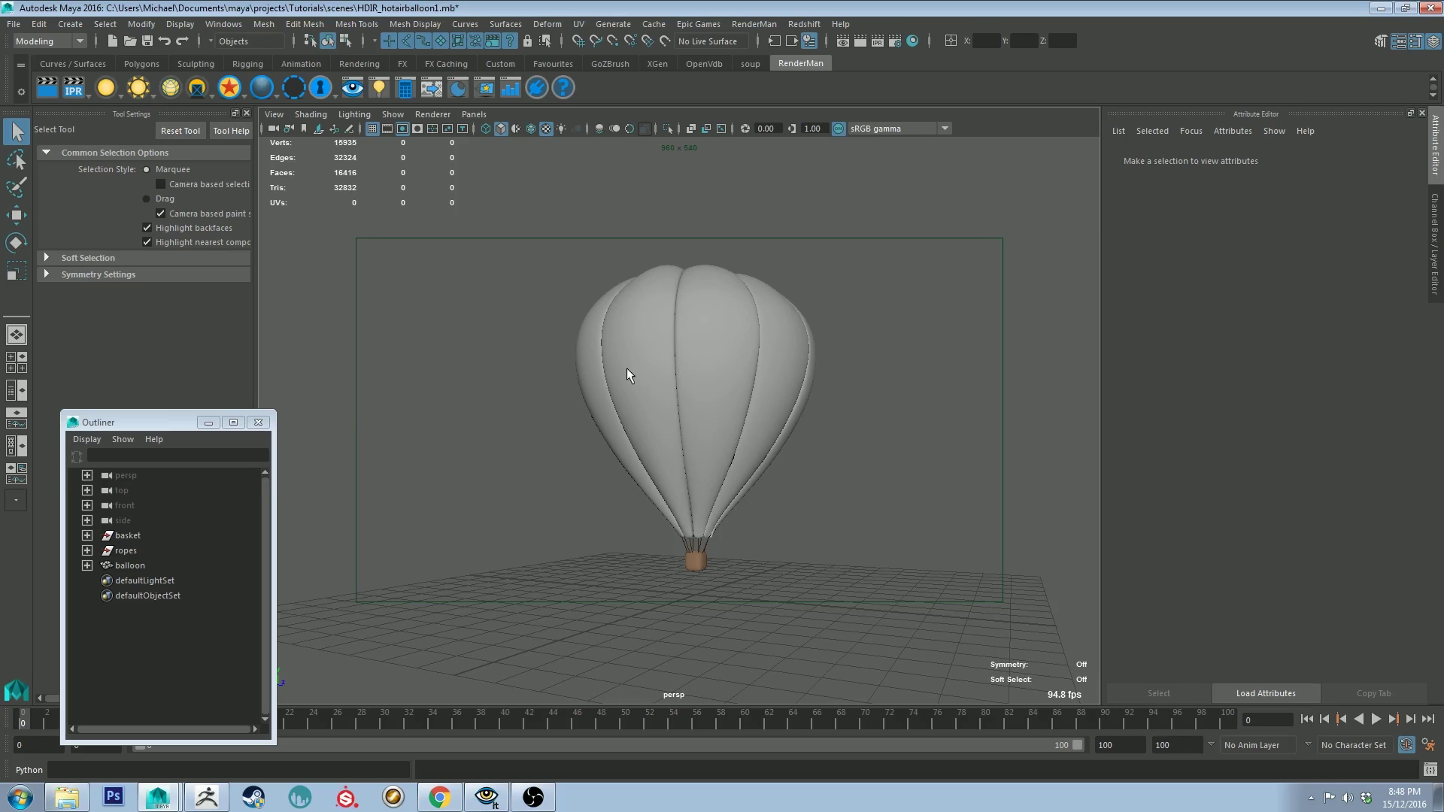
alt+drag(625, 369, 542, 361)
alt+right_drag(542, 361, 594, 447)
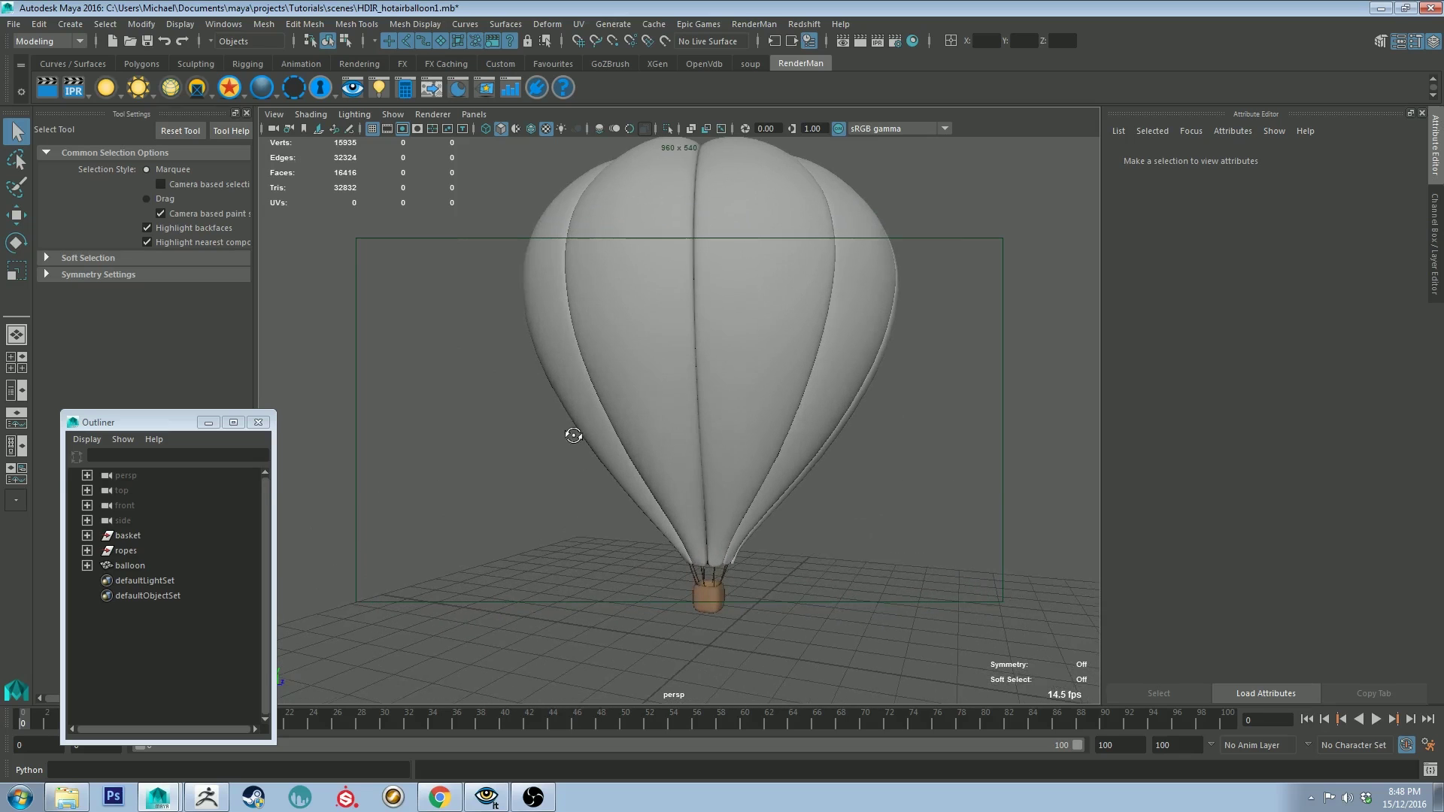
alt+drag(567, 429, 589, 403)
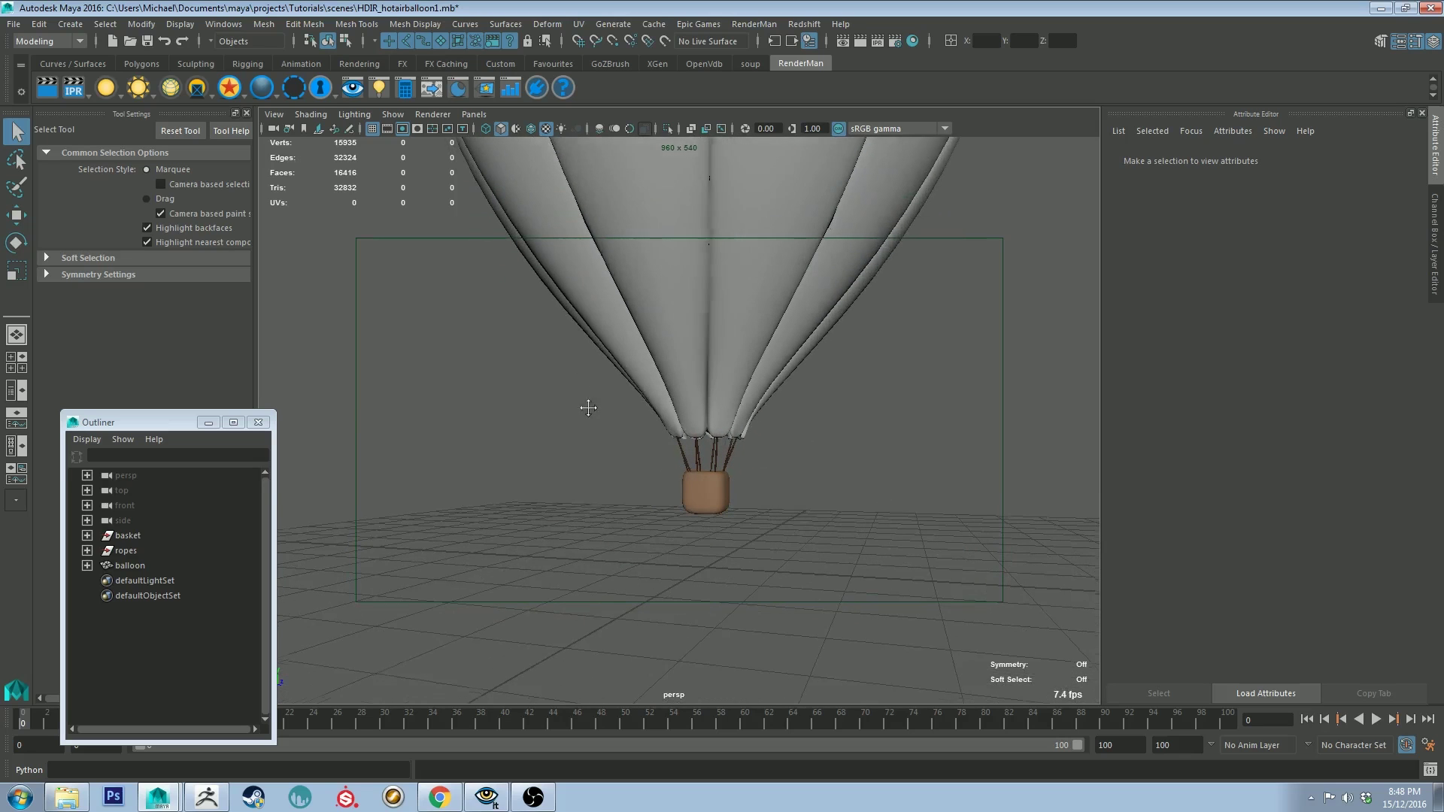
Check the basket and ropes by selecting them, then reframe the whole balloon.
click(703, 498)
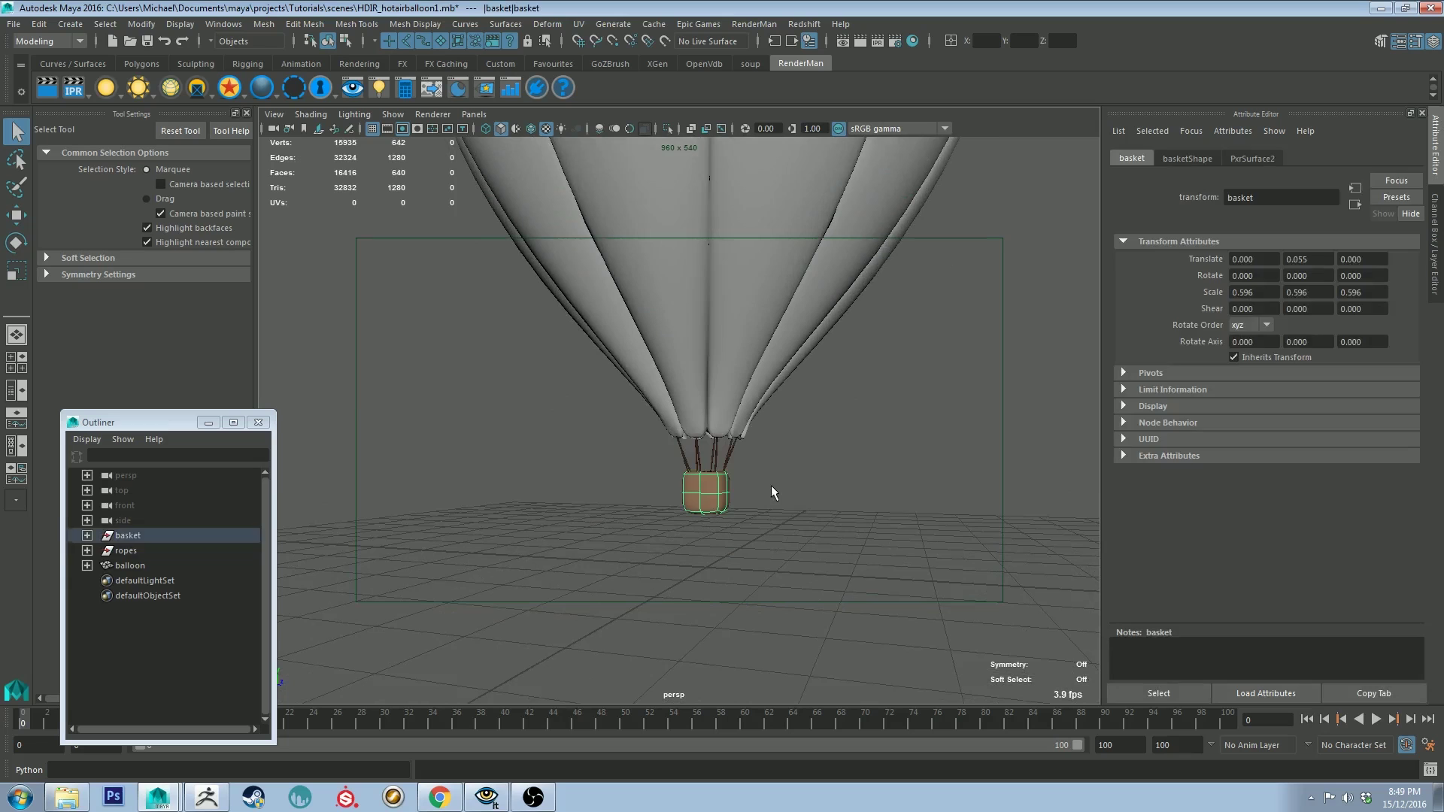
click(759, 470)
click(747, 456)
click(756, 467)
alt+drag(892, 526, 827, 365)
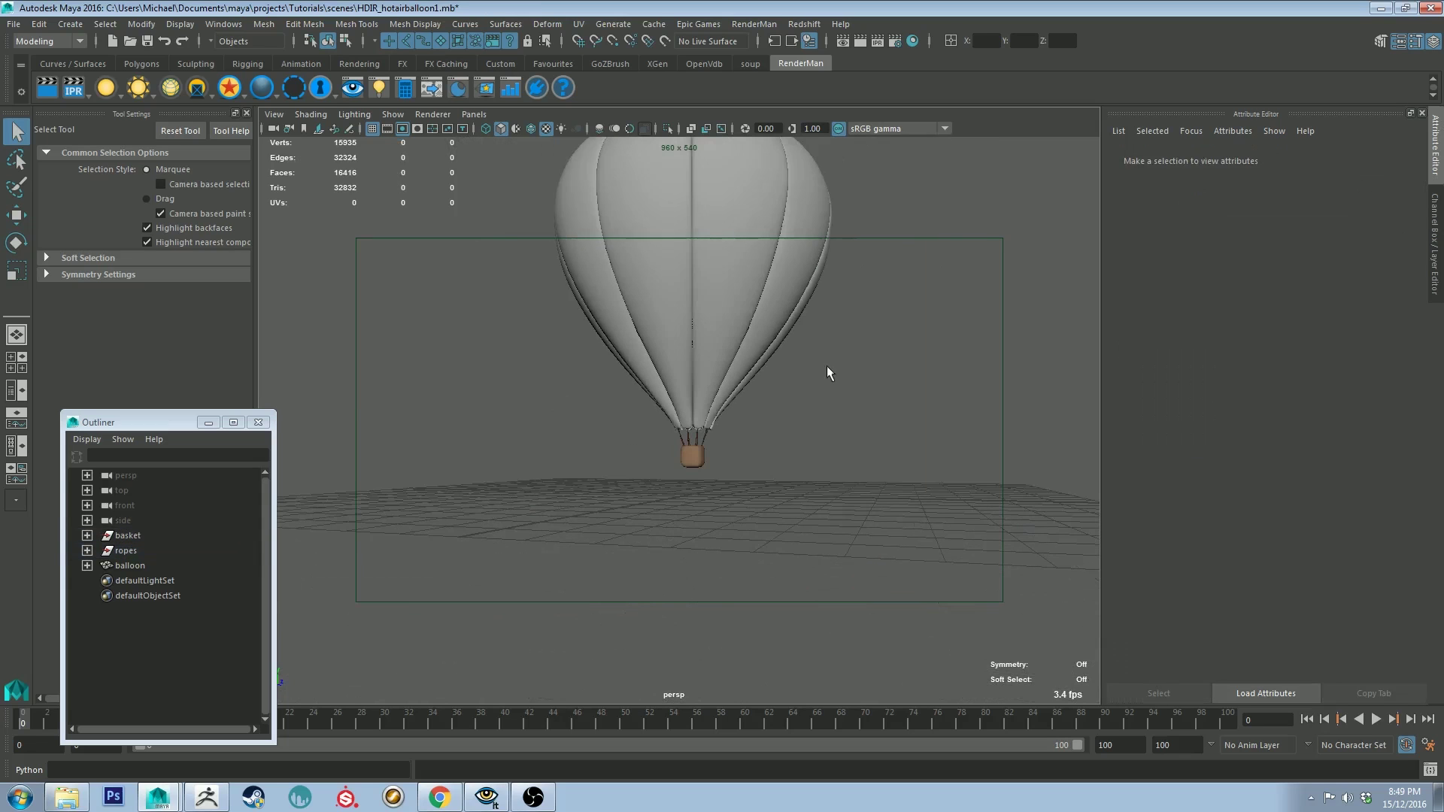
alt+middle_drag(846, 397, 852, 491)
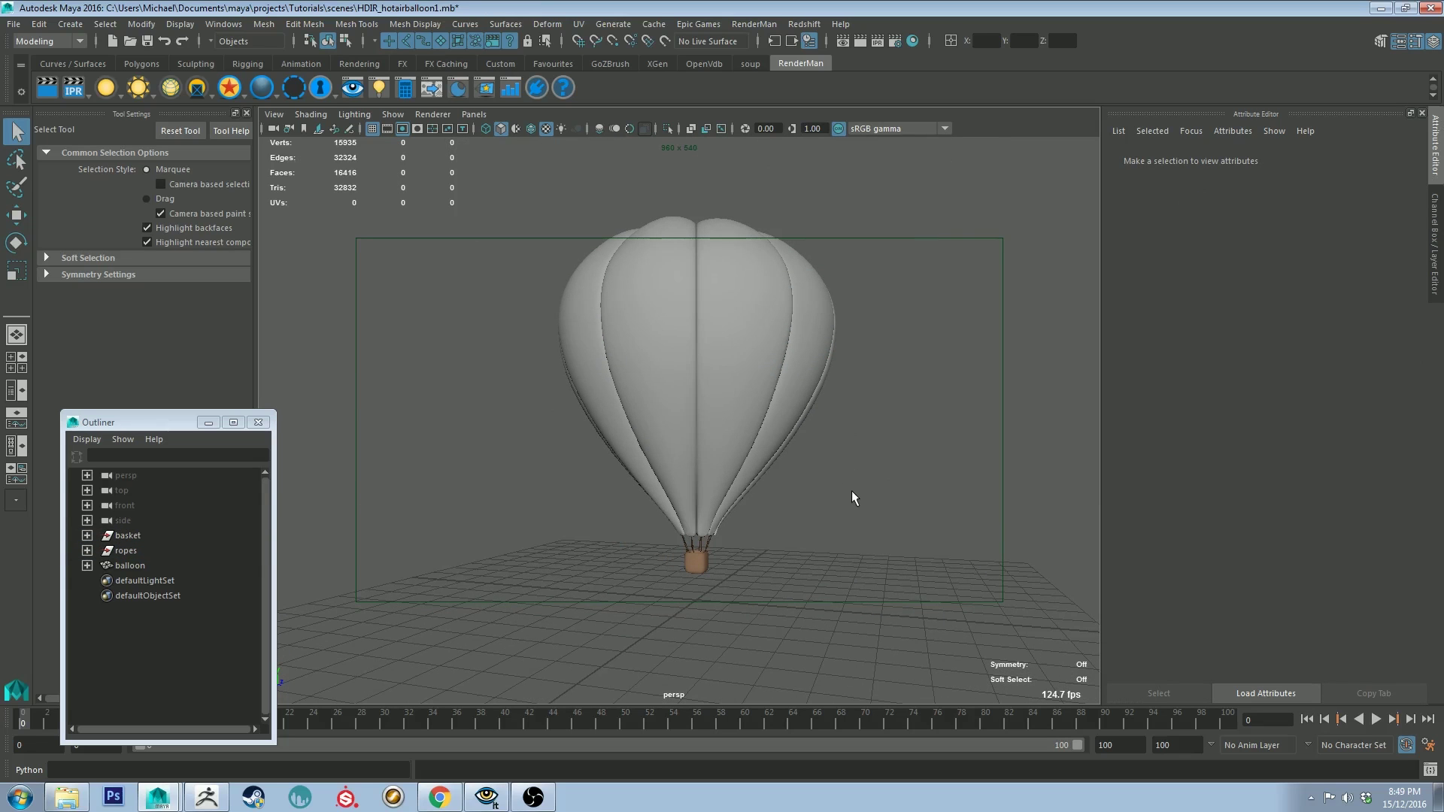
alt+drag(851, 490, 862, 516)
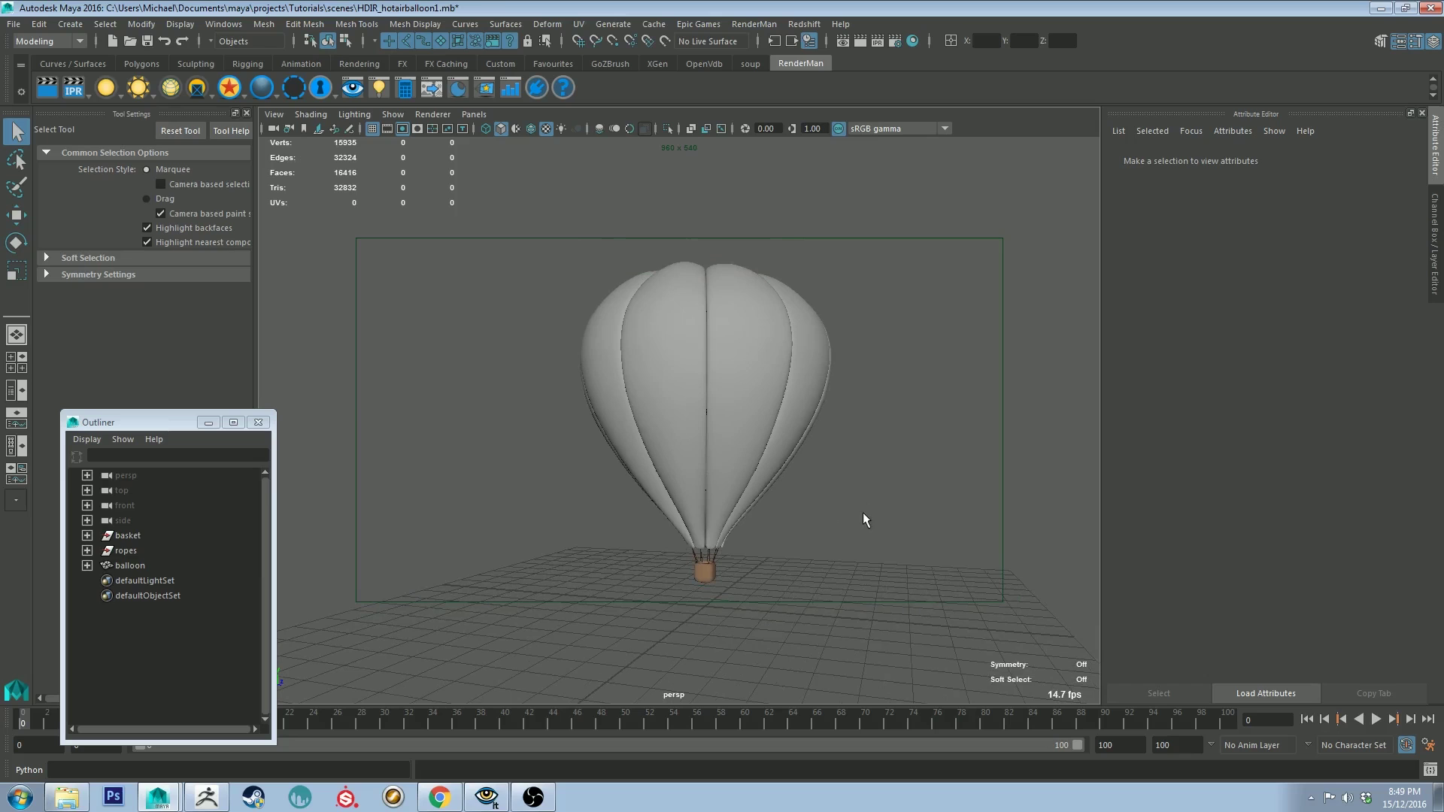
Assign a new PxrSurface material to the balloon envelope with a red diffuse colour.
click(739, 314)
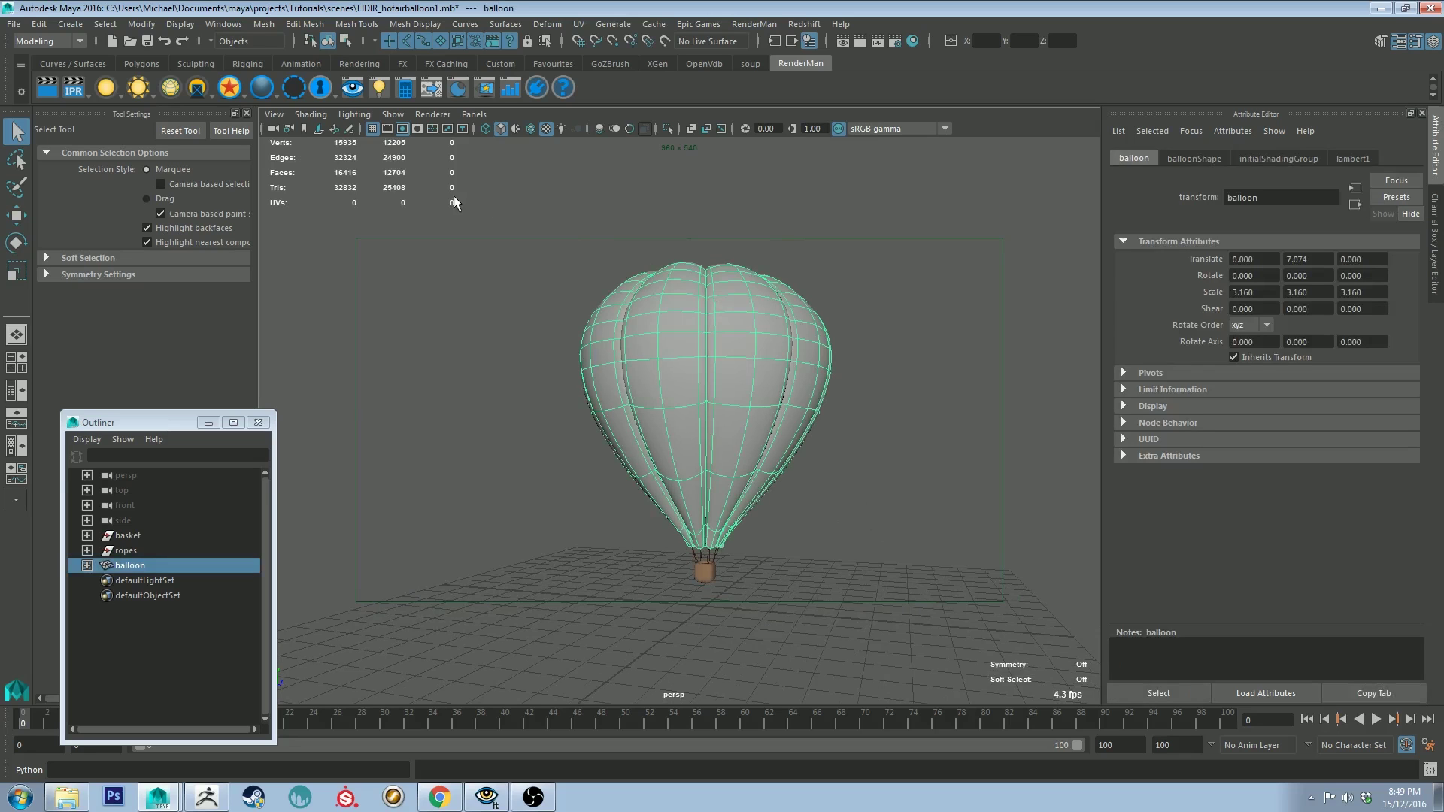
click(229, 88)
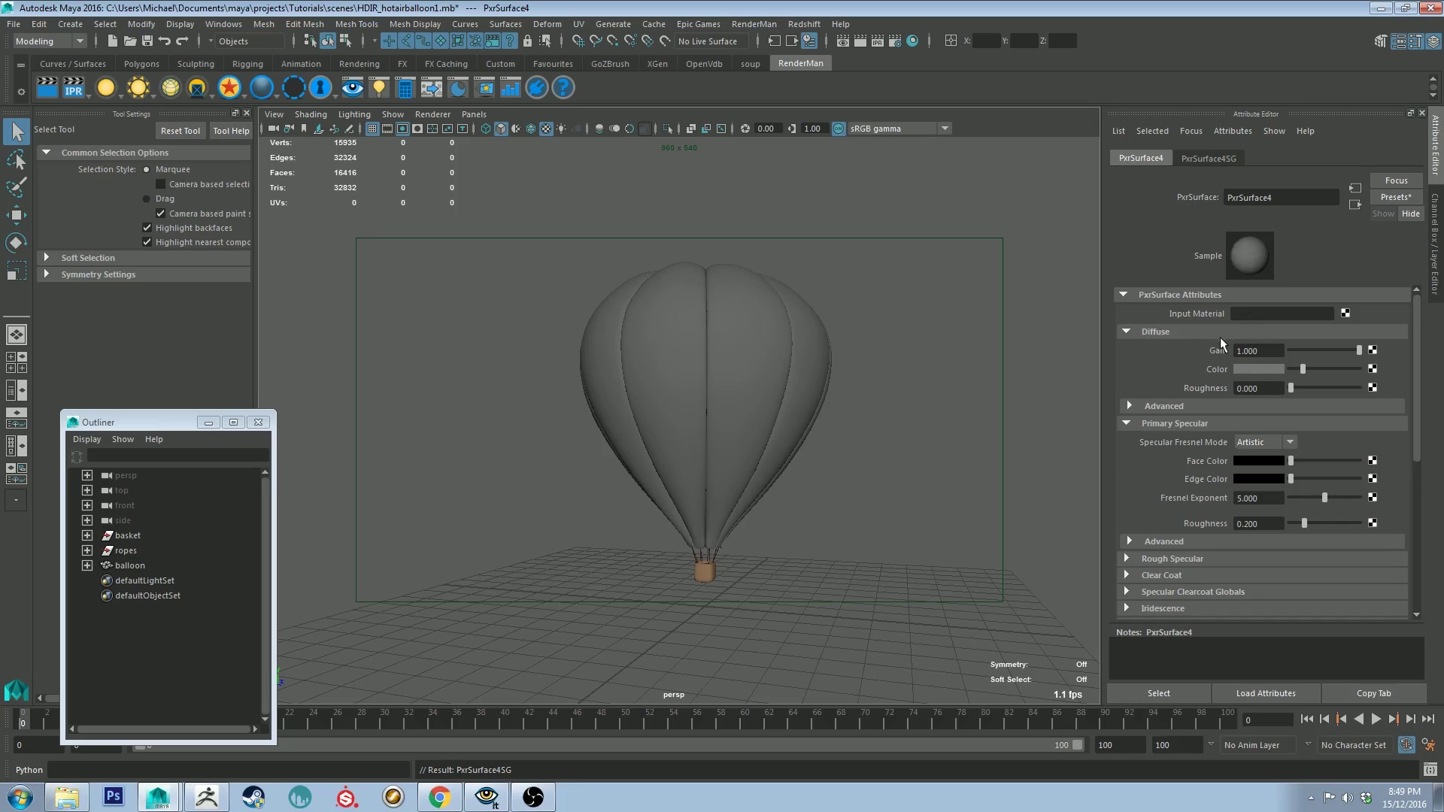
click(1266, 369)
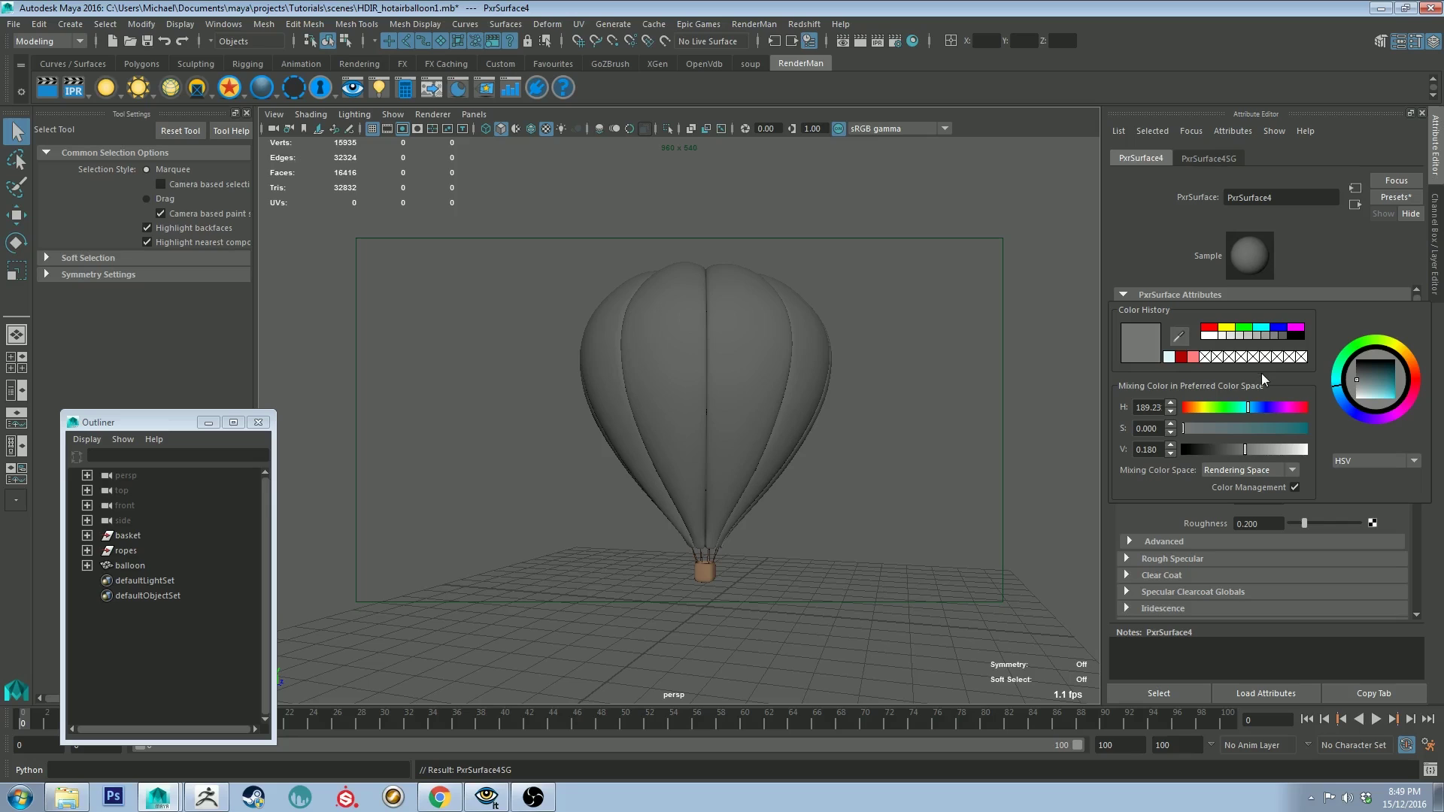
click(1181, 358)
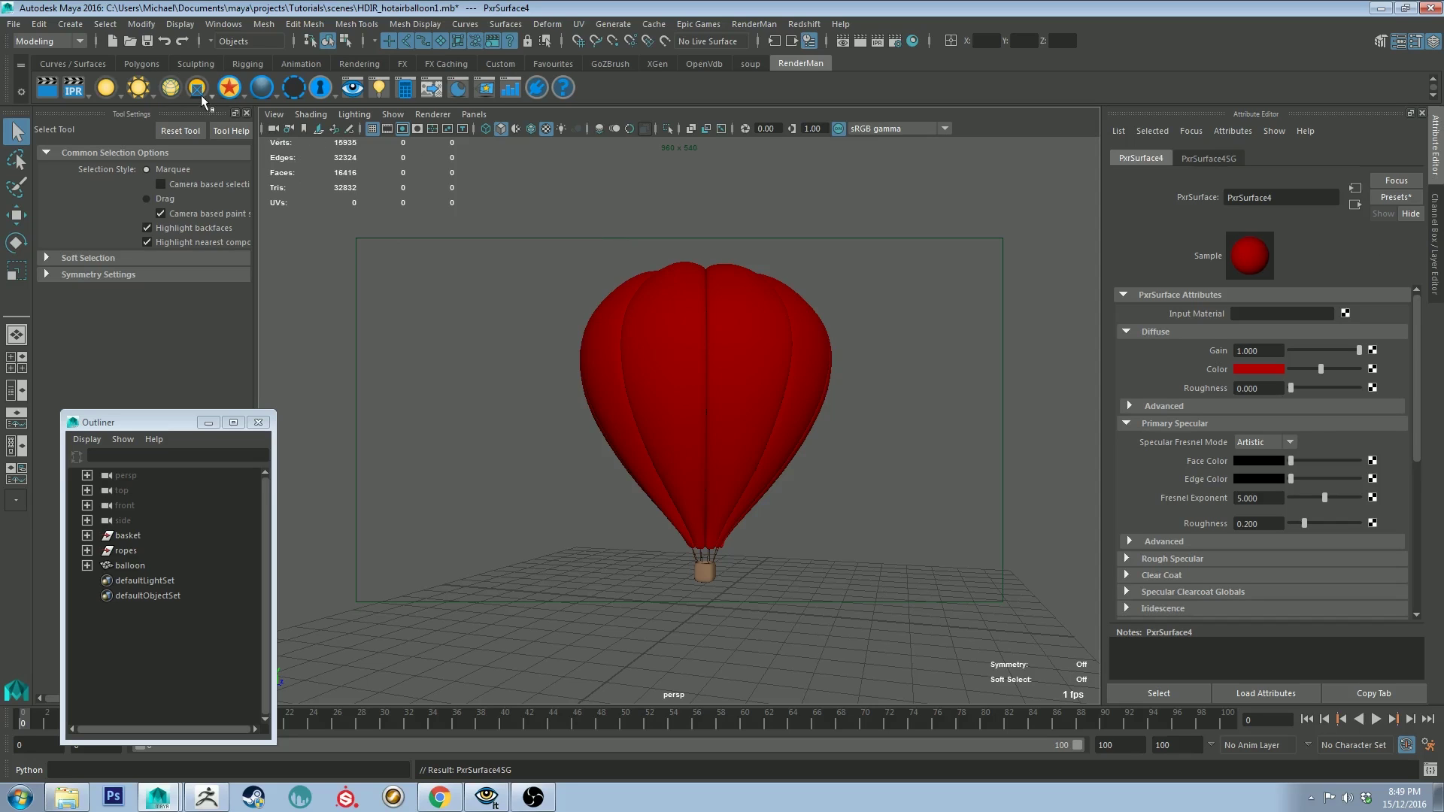
Create a PxrSphereLight from the RenderMan light shelf menu.
right_click(106, 92)
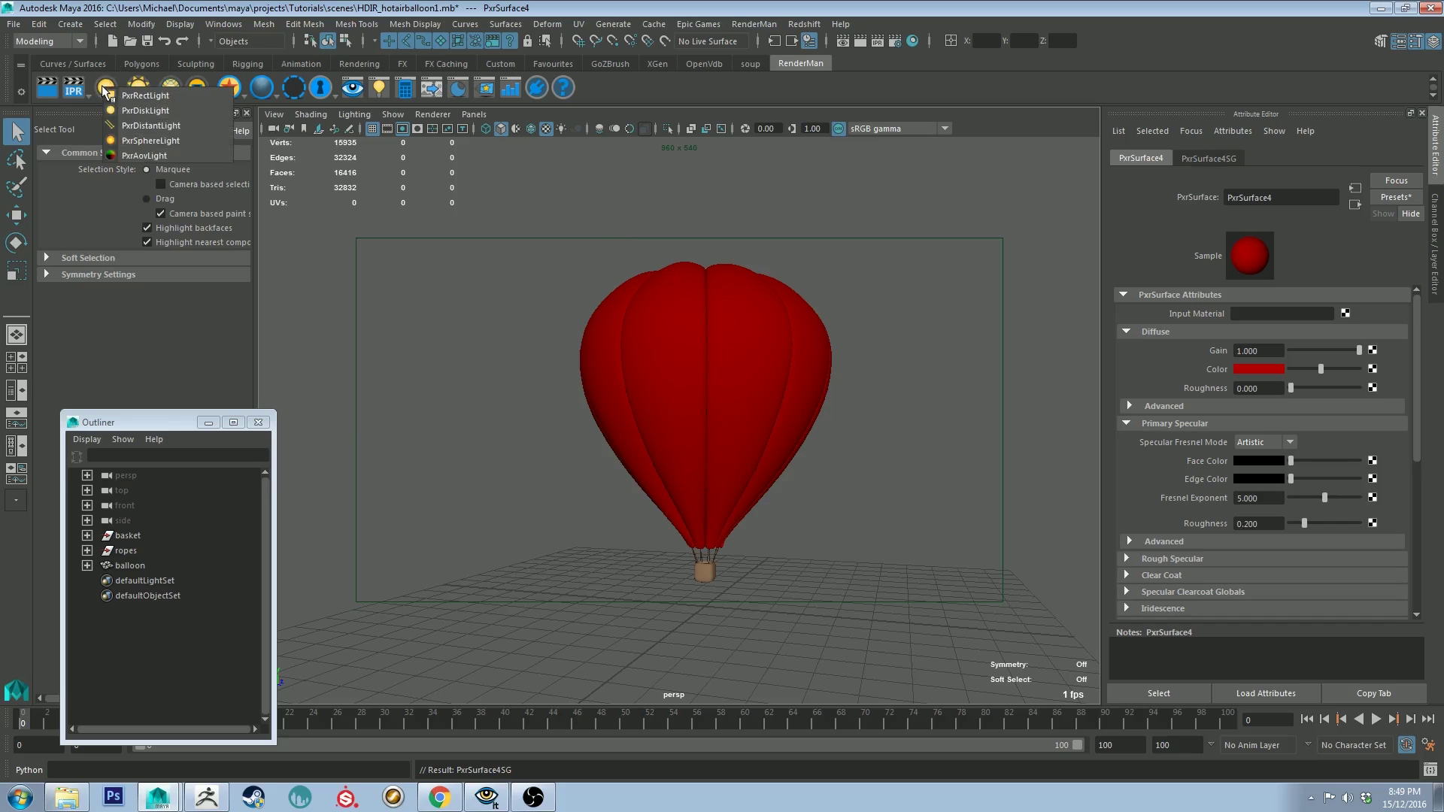
click(125, 140)
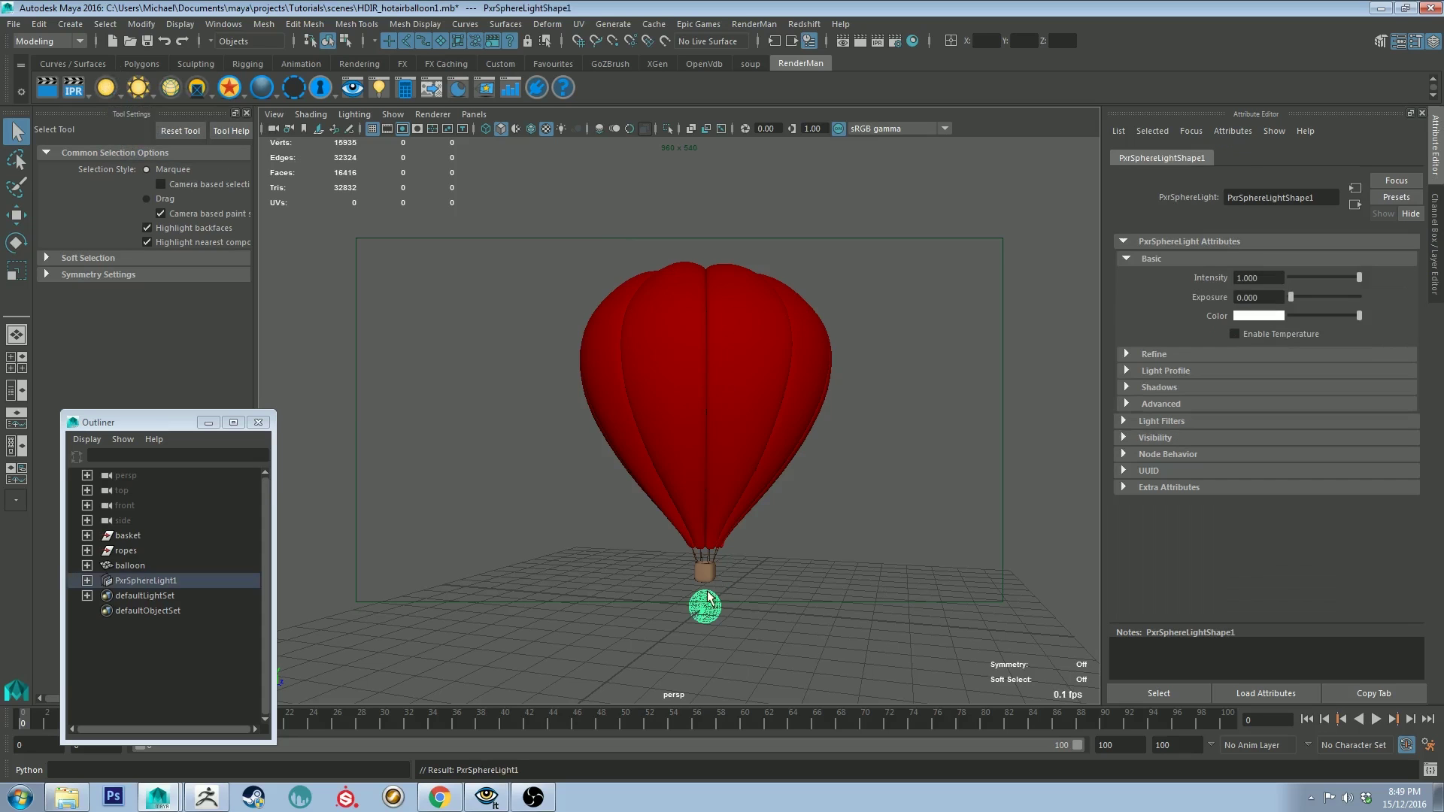
alt+drag(774, 551, 740, 448)
scroll(740, 456, up, 8)
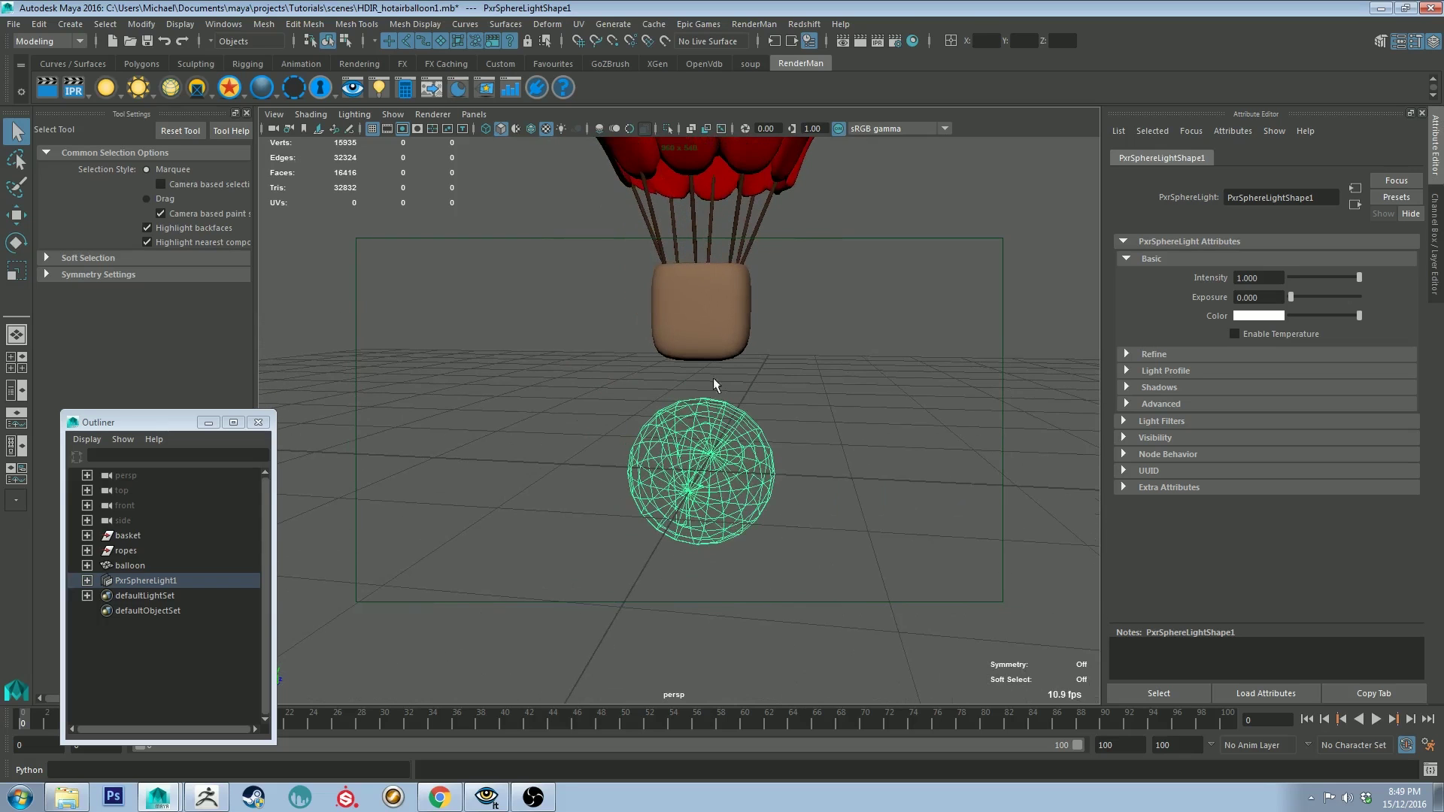
alt+drag(718, 385, 722, 386)
Shrink the sphere light and raise it up inside the balloon's opening above the basket.
key(r)
drag(707, 468, 577, 351)
key(w)
drag(699, 410, 688, 324)
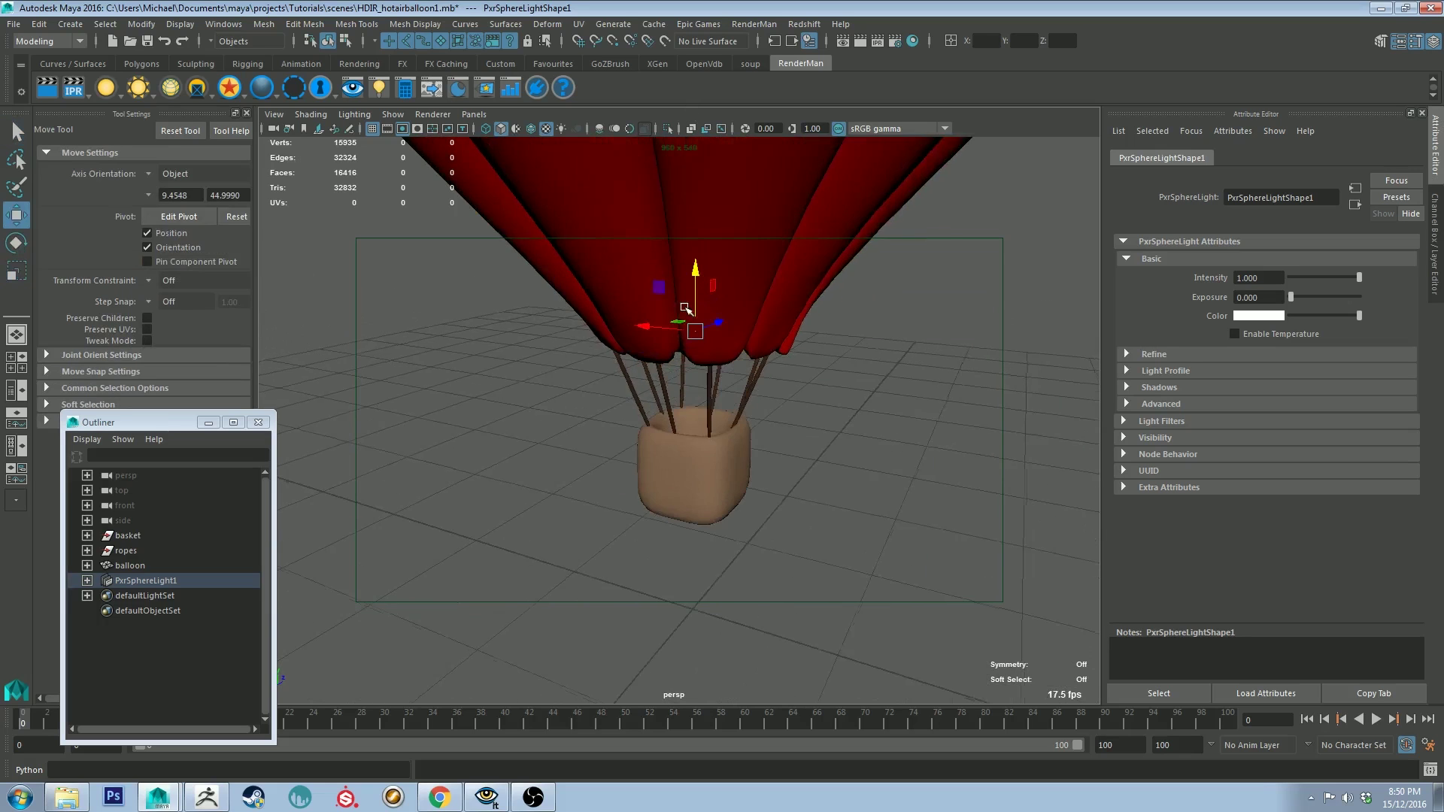
scroll(775, 413, up, 5)
alt+drag(775, 413, 735, 150)
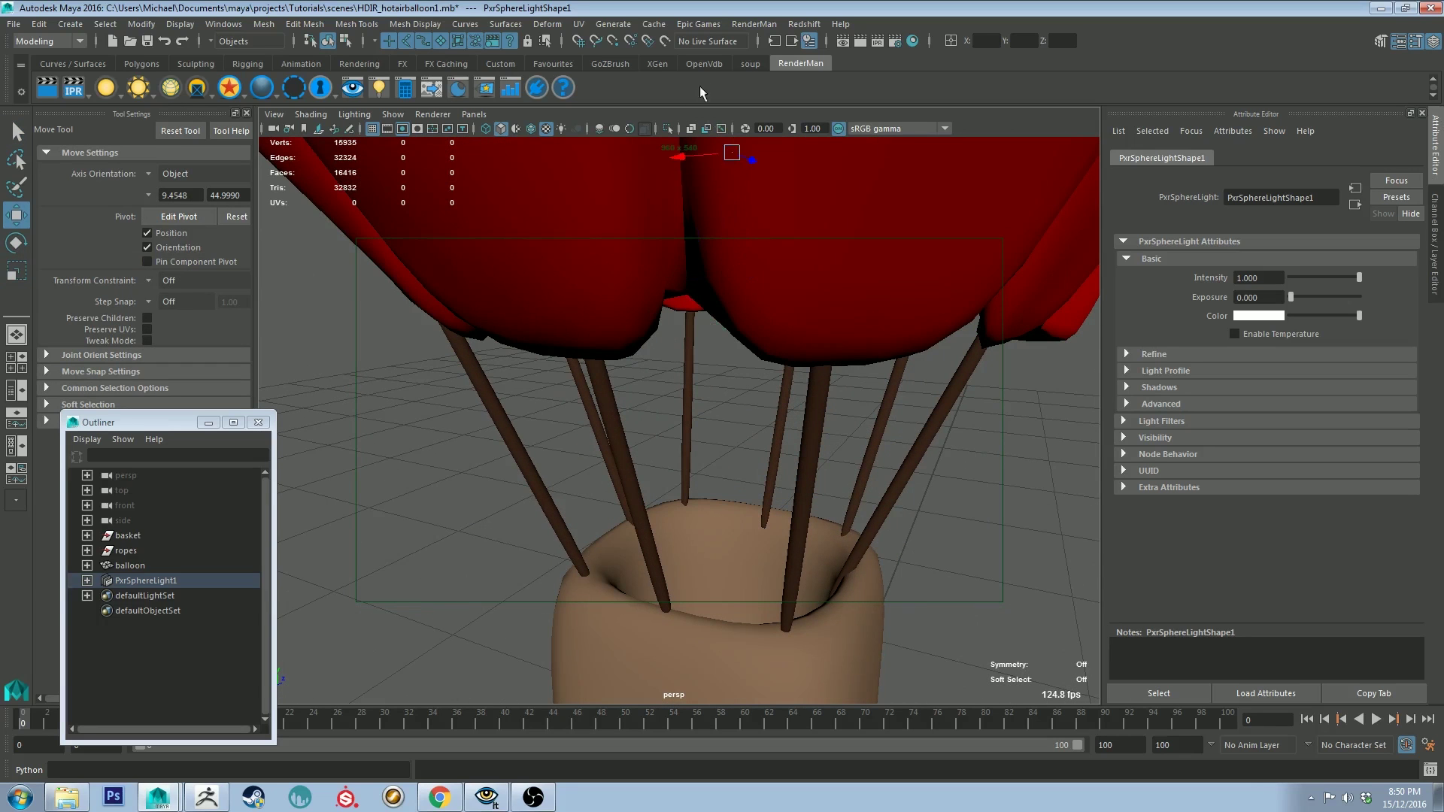
key(f)
mouse_move(741, 361)
alt+mouse_down()
mouse_move(732, 355)
mouse_move(751, 445)
mouse_move(783, 323)
mouse_move(683, 309)
mouse_move(805, 316)
mouse_move(774, 358)
mouse_move(798, 330)
mouse_move(744, 354)
mouse_move(739, 381)
alt+mouse_up()
scroll(731, 354, down, 5)
mouse_move(739, 381)
alt+right_down()
mouse_move(760, 424)
mouse_move(735, 381)
alt+right_up()
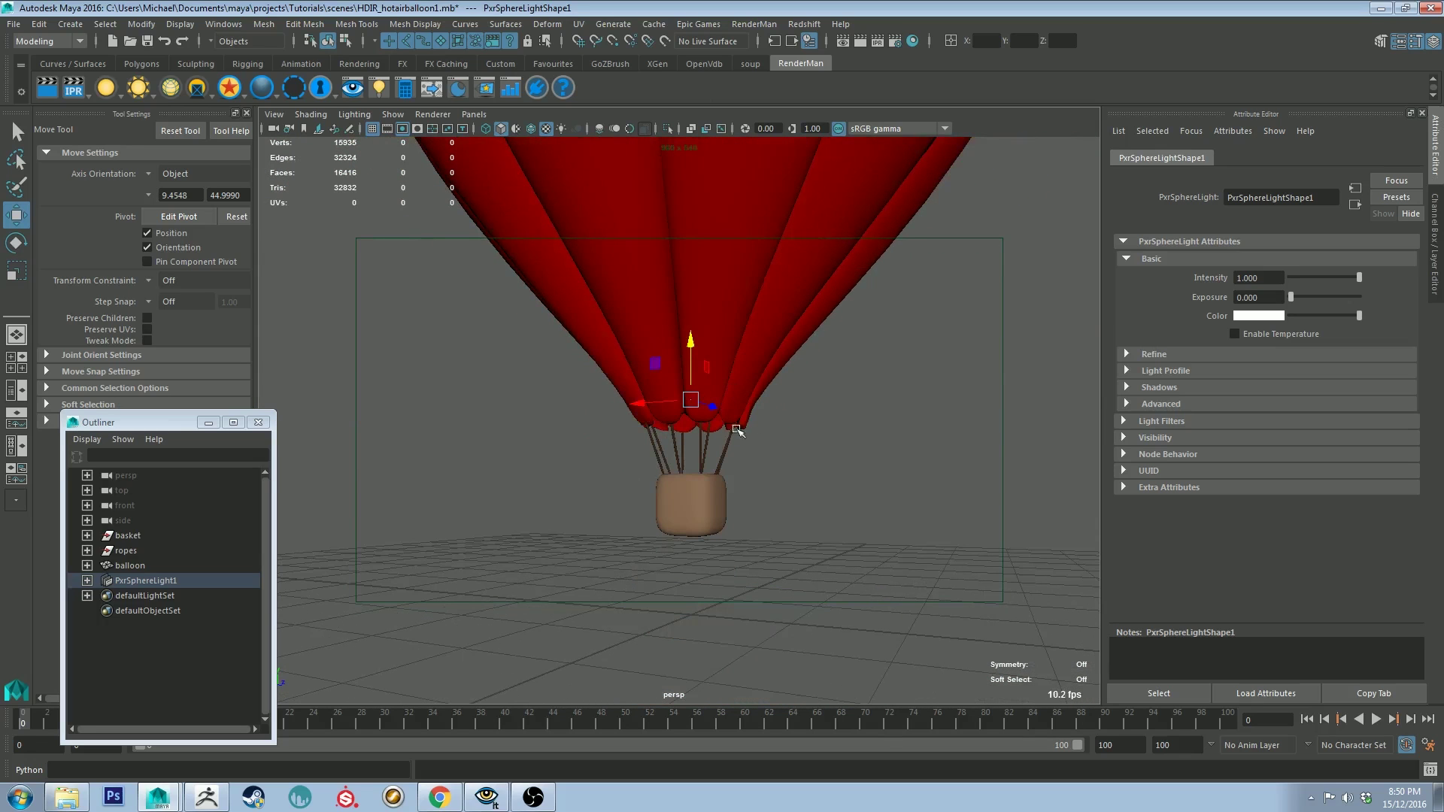
Set the sphere light's colour to a fully saturated, bright orange.
alt+middle_drag(735, 449, 763, 433)
click(1252, 316)
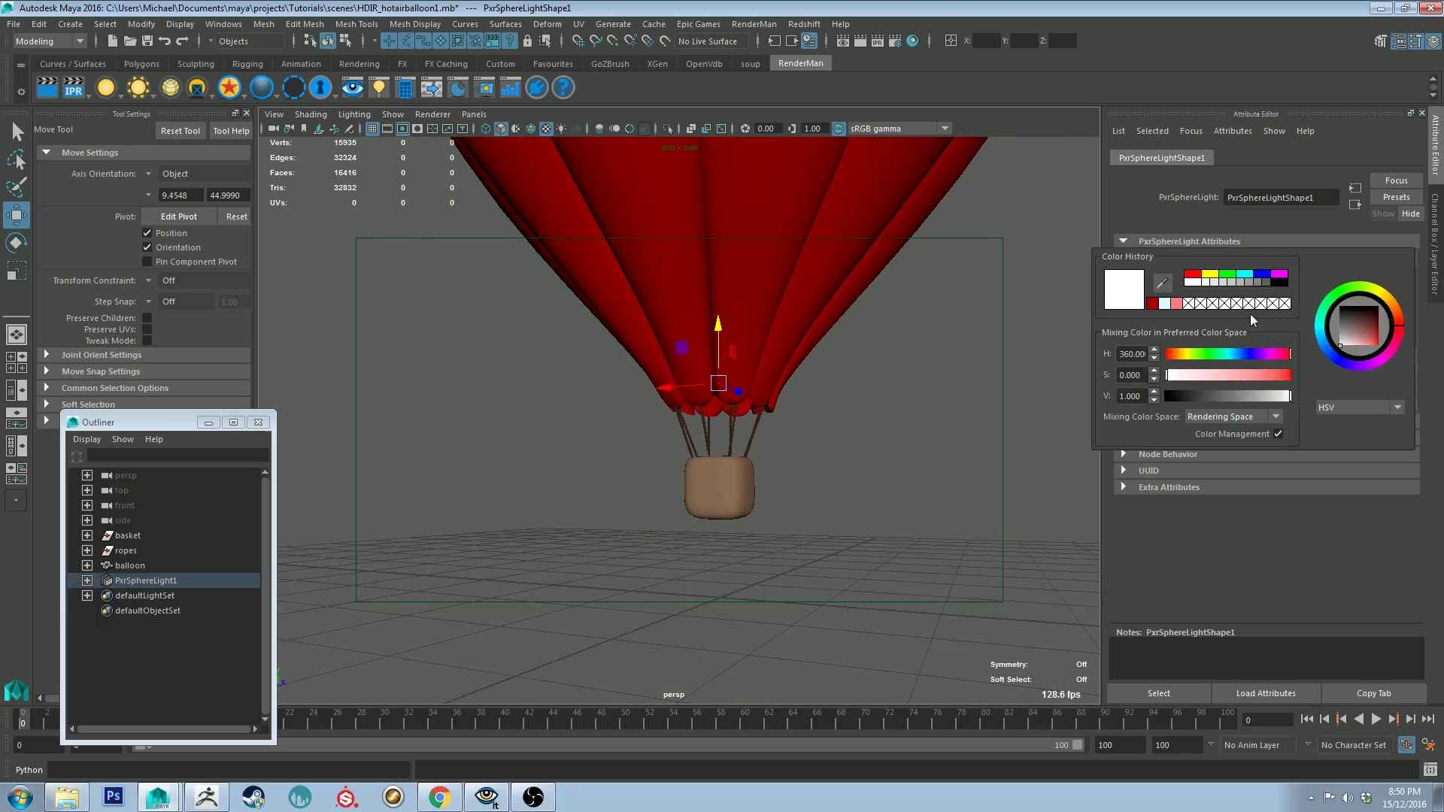
drag(1399, 319, 1399, 317)
click(1378, 348)
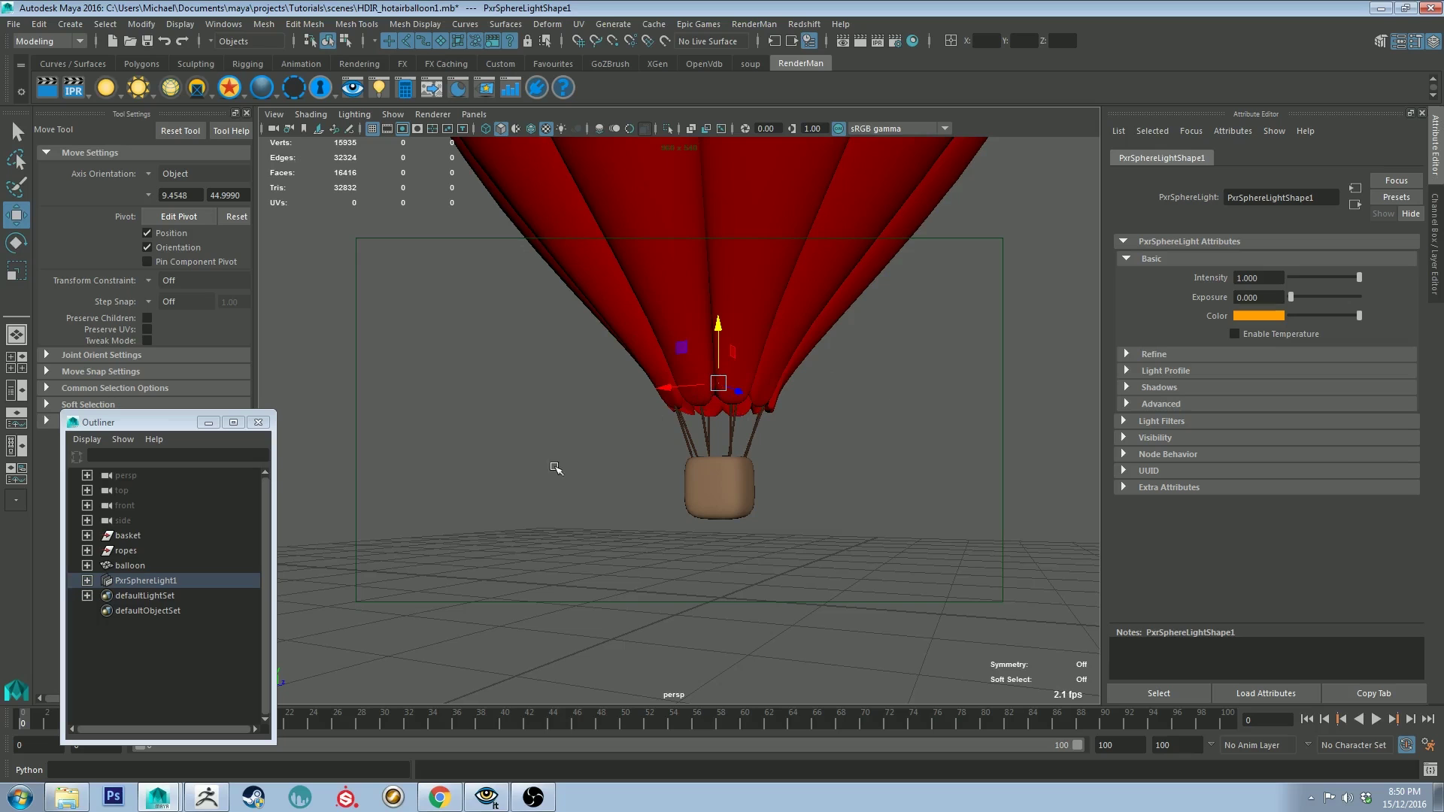
Reselect the sphere light and set its intensity to 25.
click(850, 417)
alt+drag(826, 381, 738, 374)
click(738, 374)
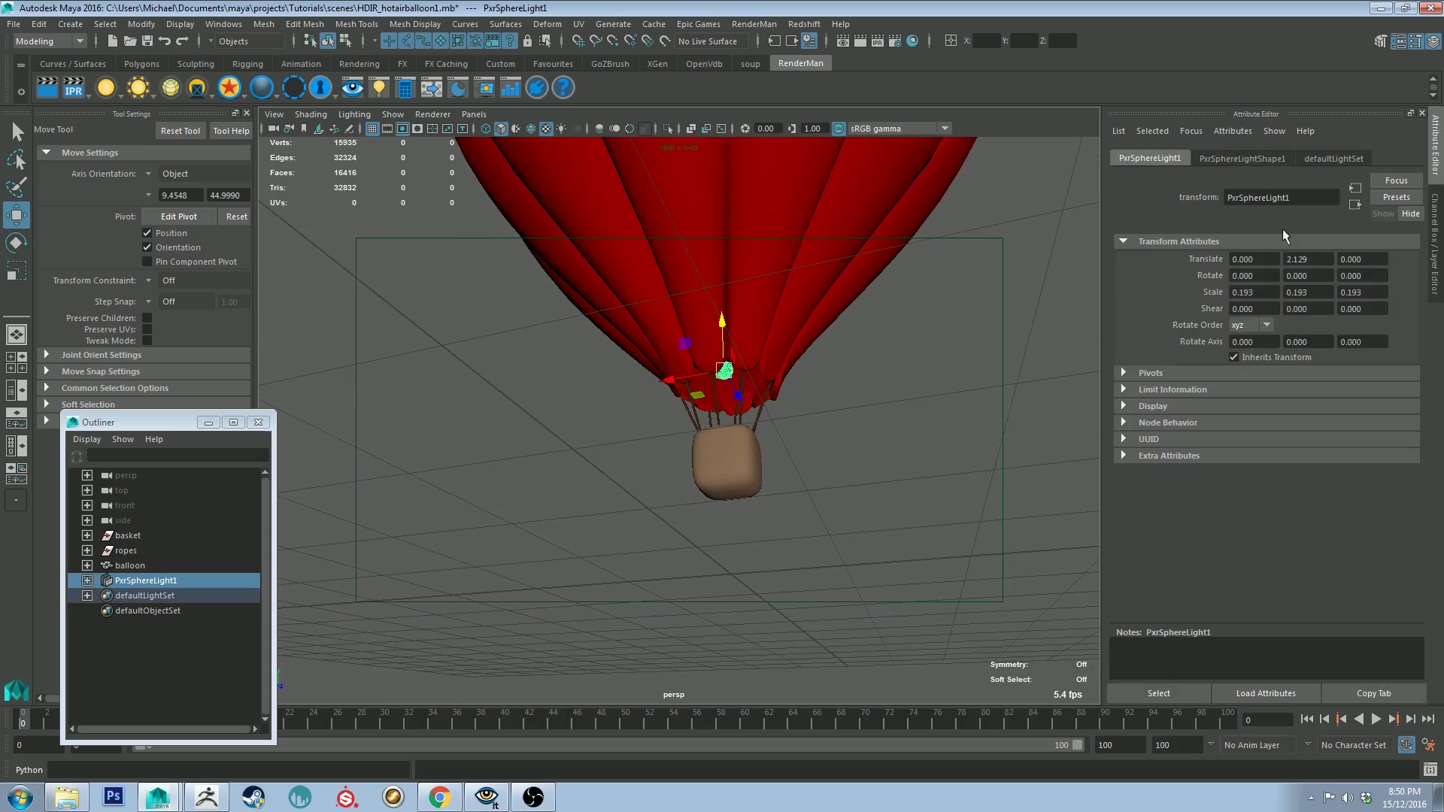
click(1271, 159)
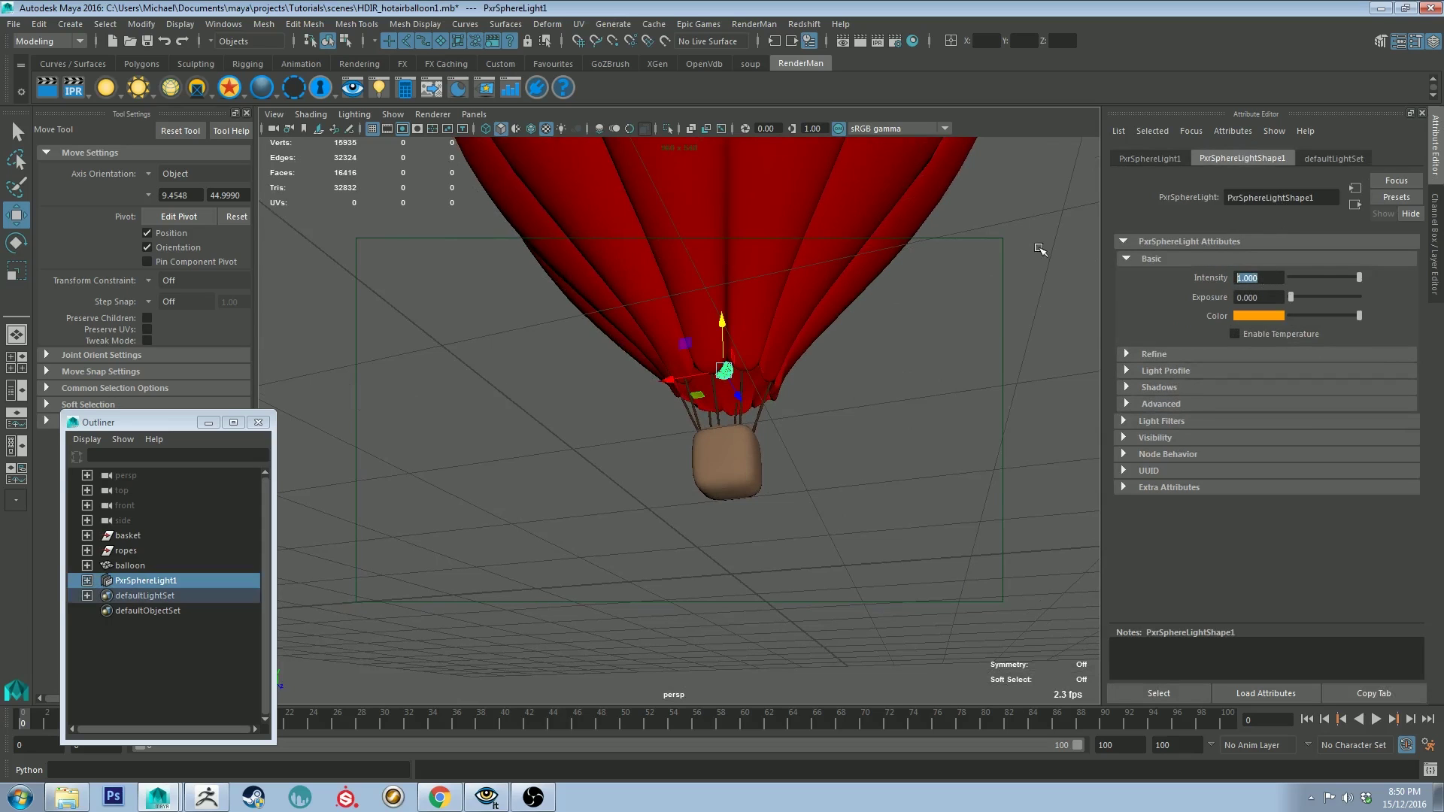
text(25)
key(Return)
alt+right_drag(967, 271, 863, 343)
alt+middle_drag(864, 343, 896, 355)
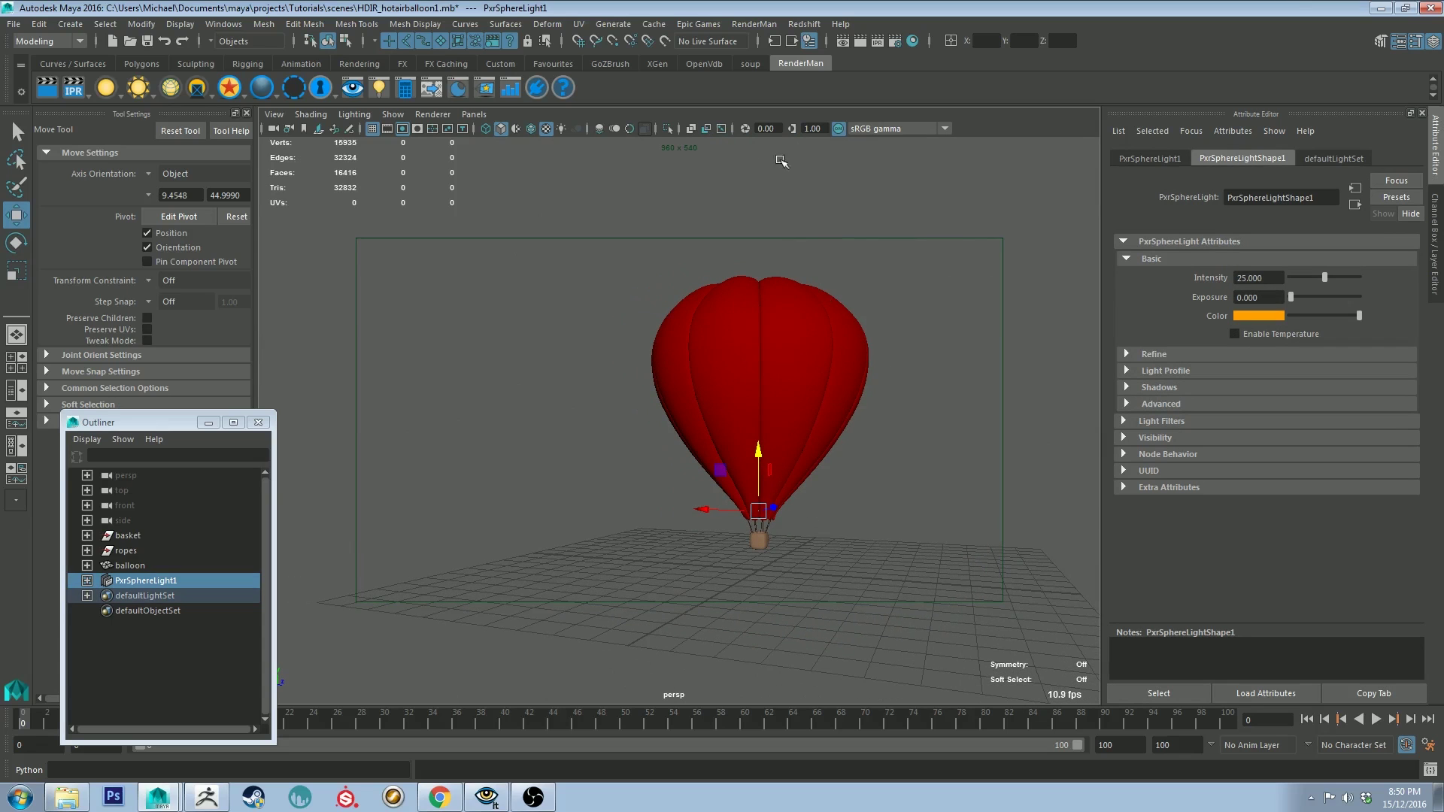
Run an IPR preview render, restore Maya's window, and deselect the sphere light.
click(74, 88)
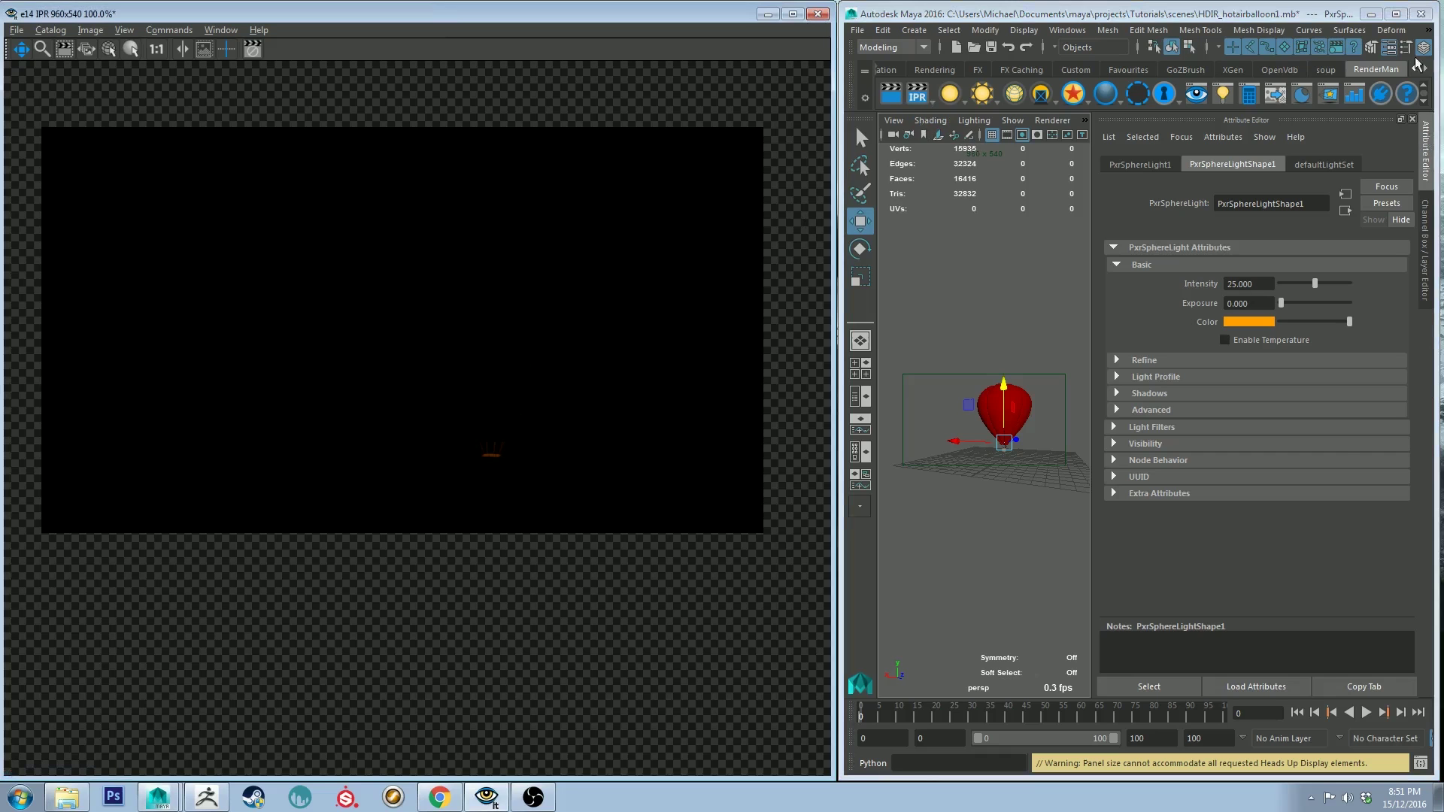
click(1396, 14)
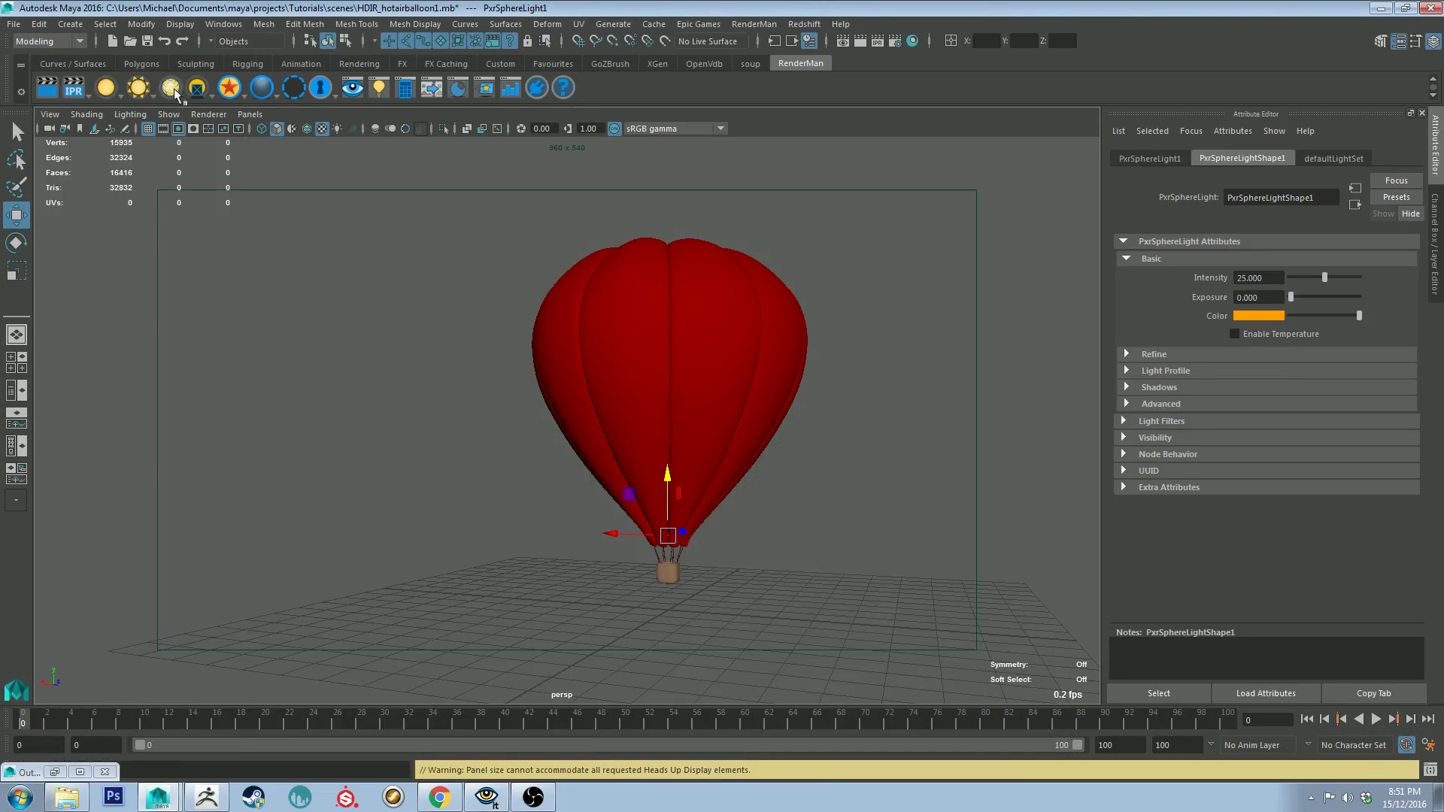
right_click(73, 90)
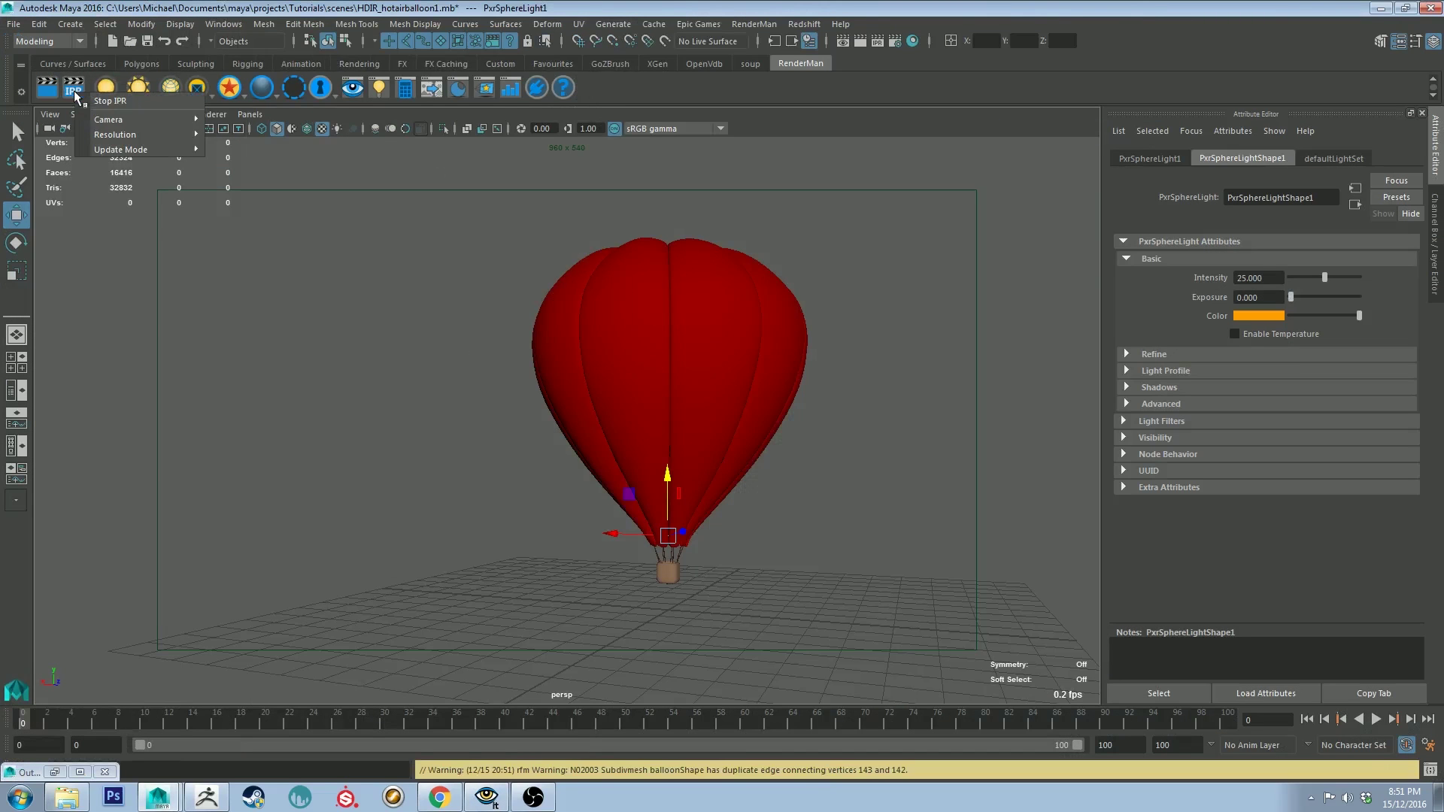
click(236, 269)
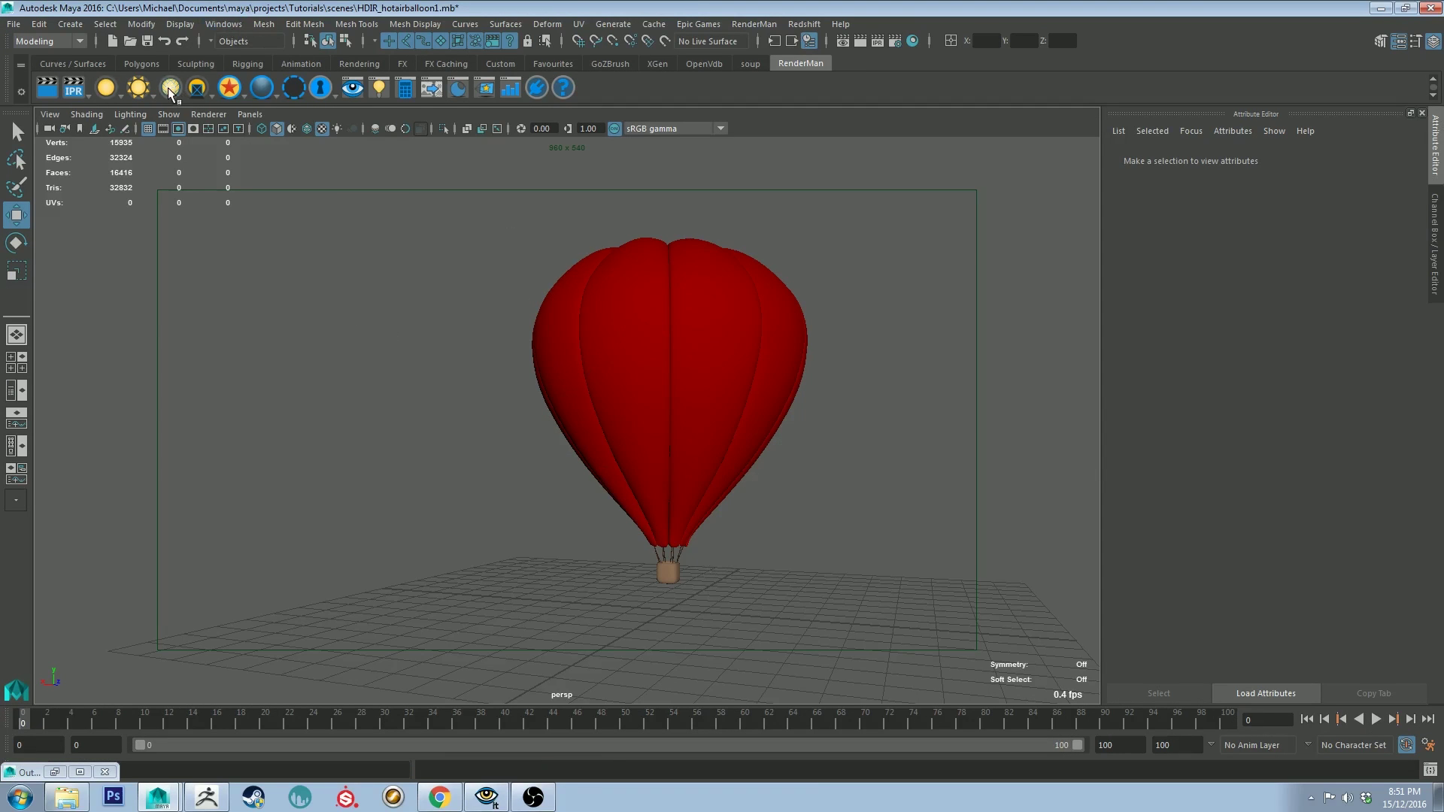
Add a PxrEnvDayLight to the scene and select it beneath the balloon.
right_click(148, 93)
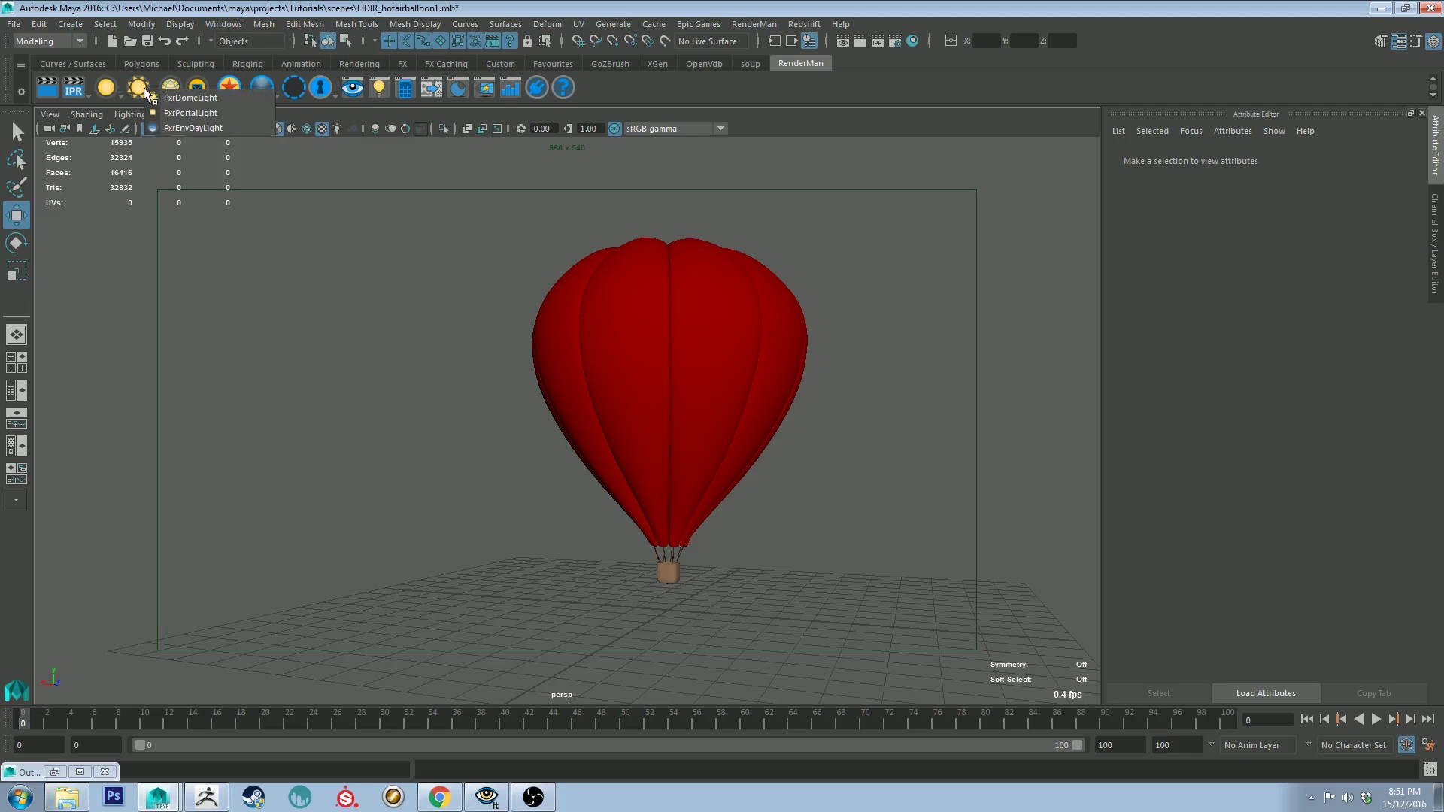
click(174, 128)
alt+drag(532, 406, 525, 454)
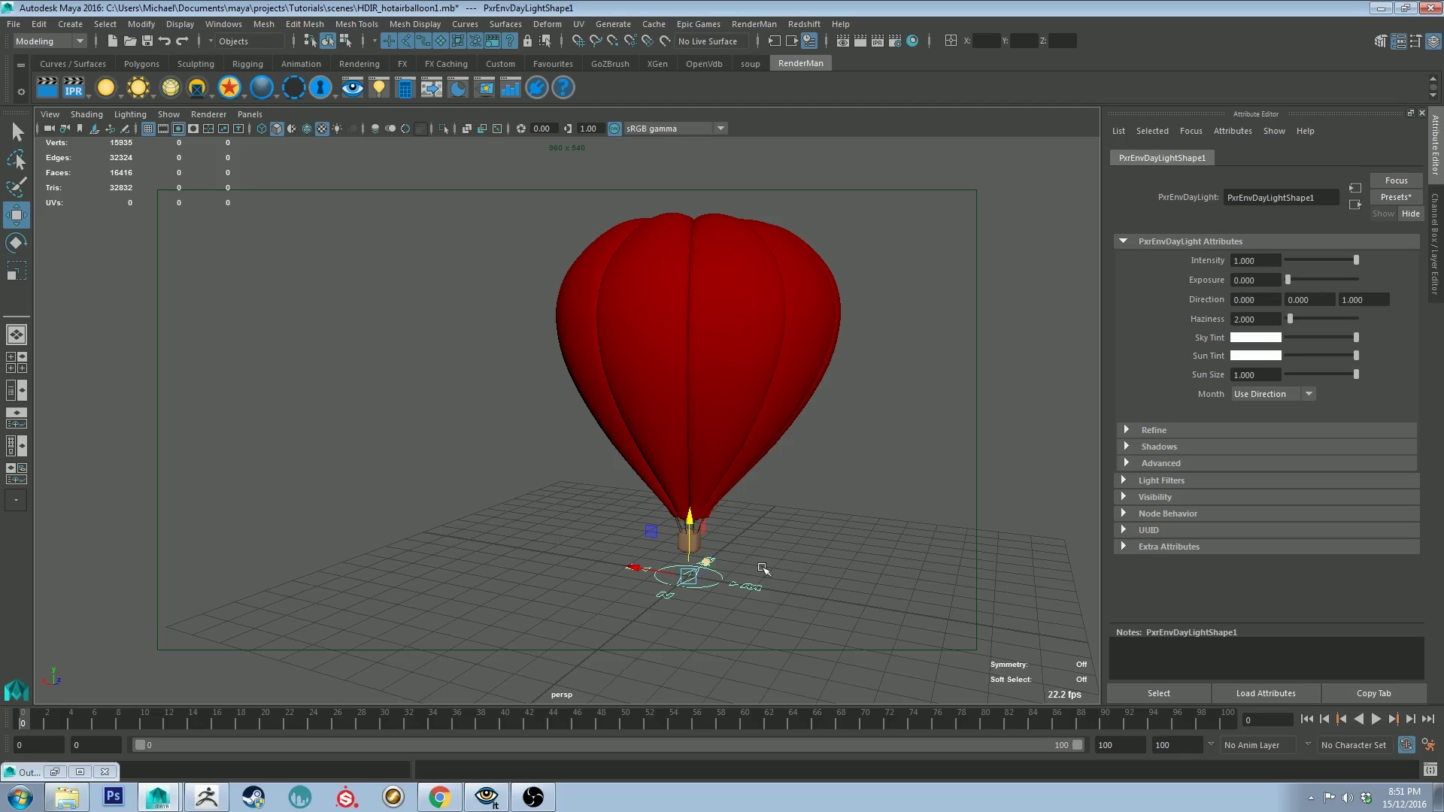
alt+drag(574, 445, 554, 449)
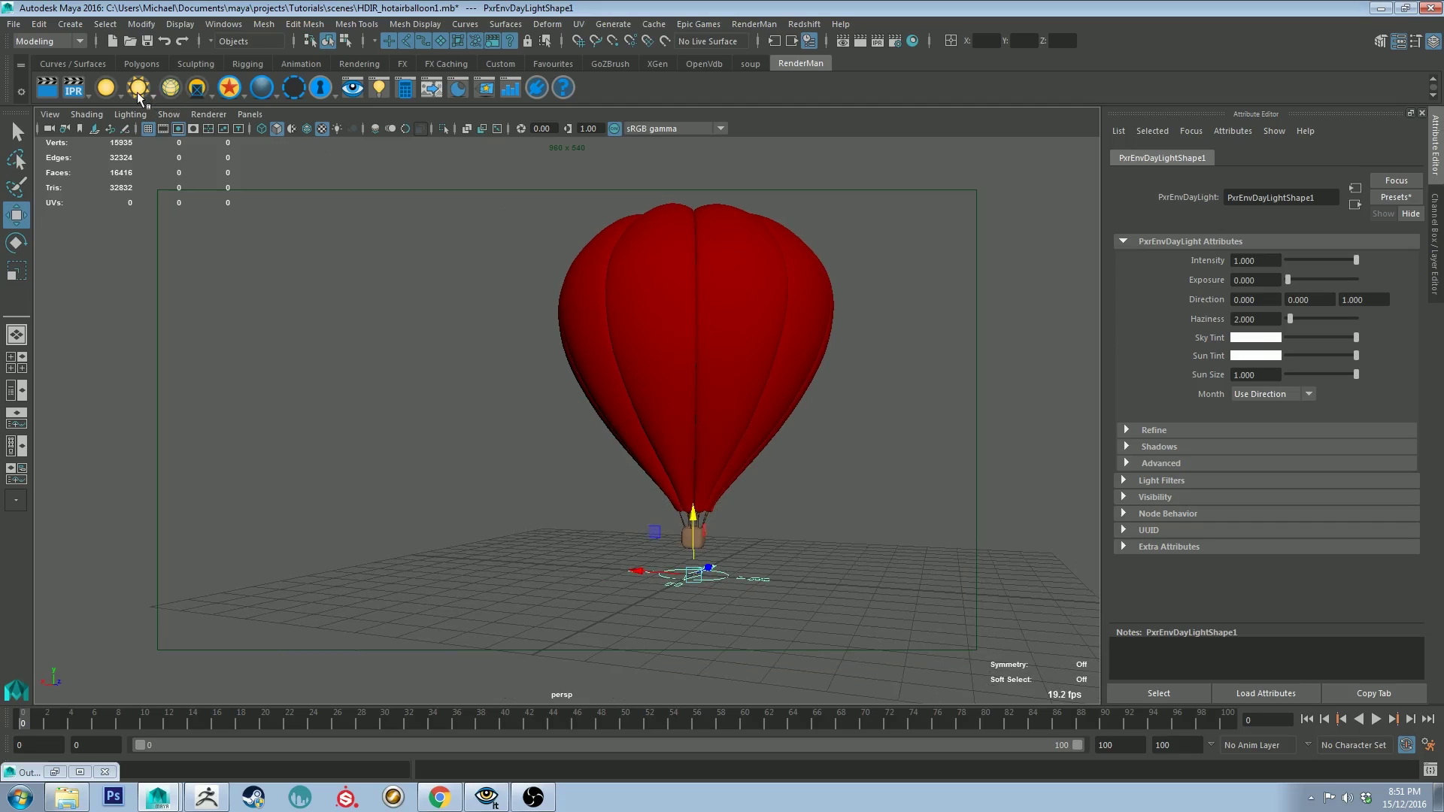
right_click(139, 96)
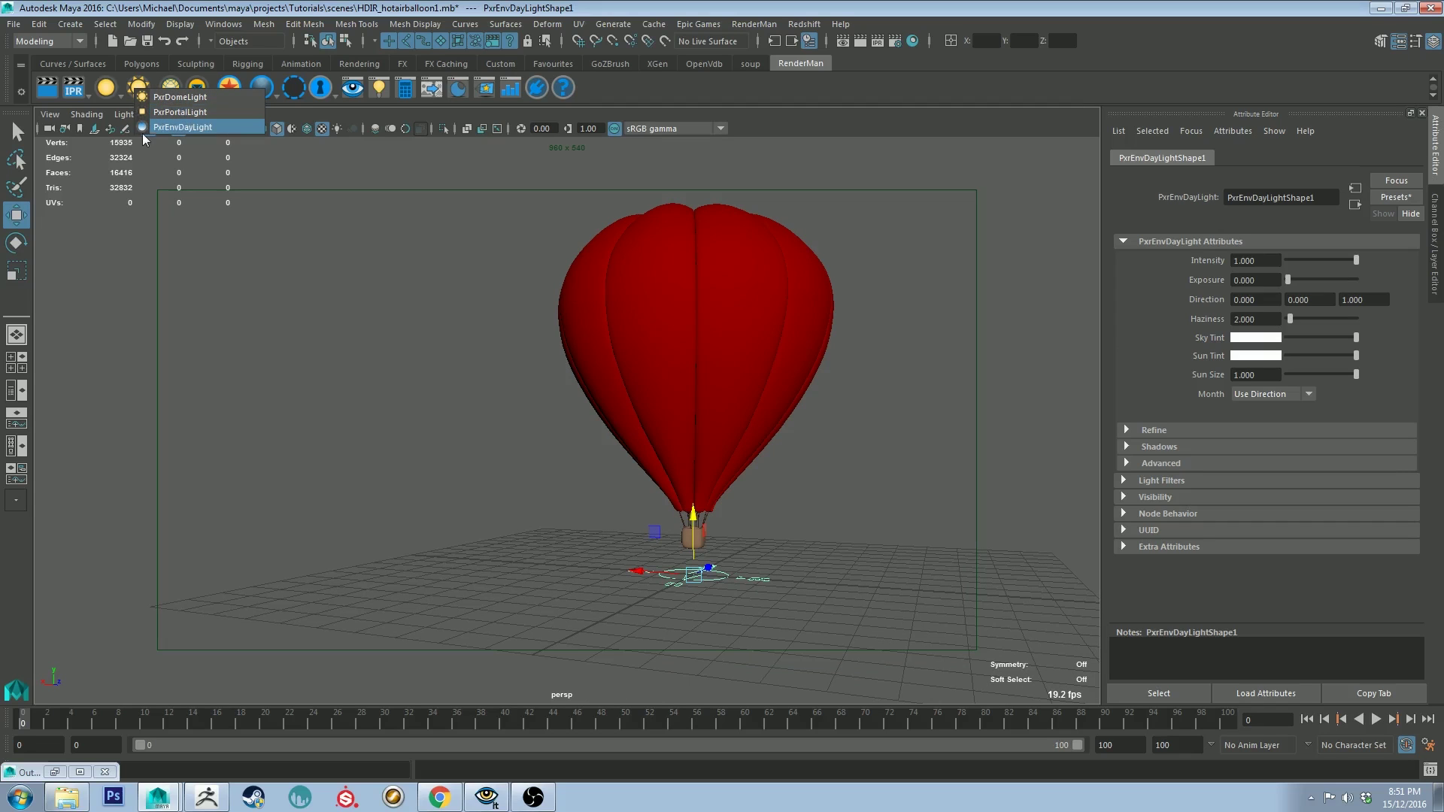
click(943, 333)
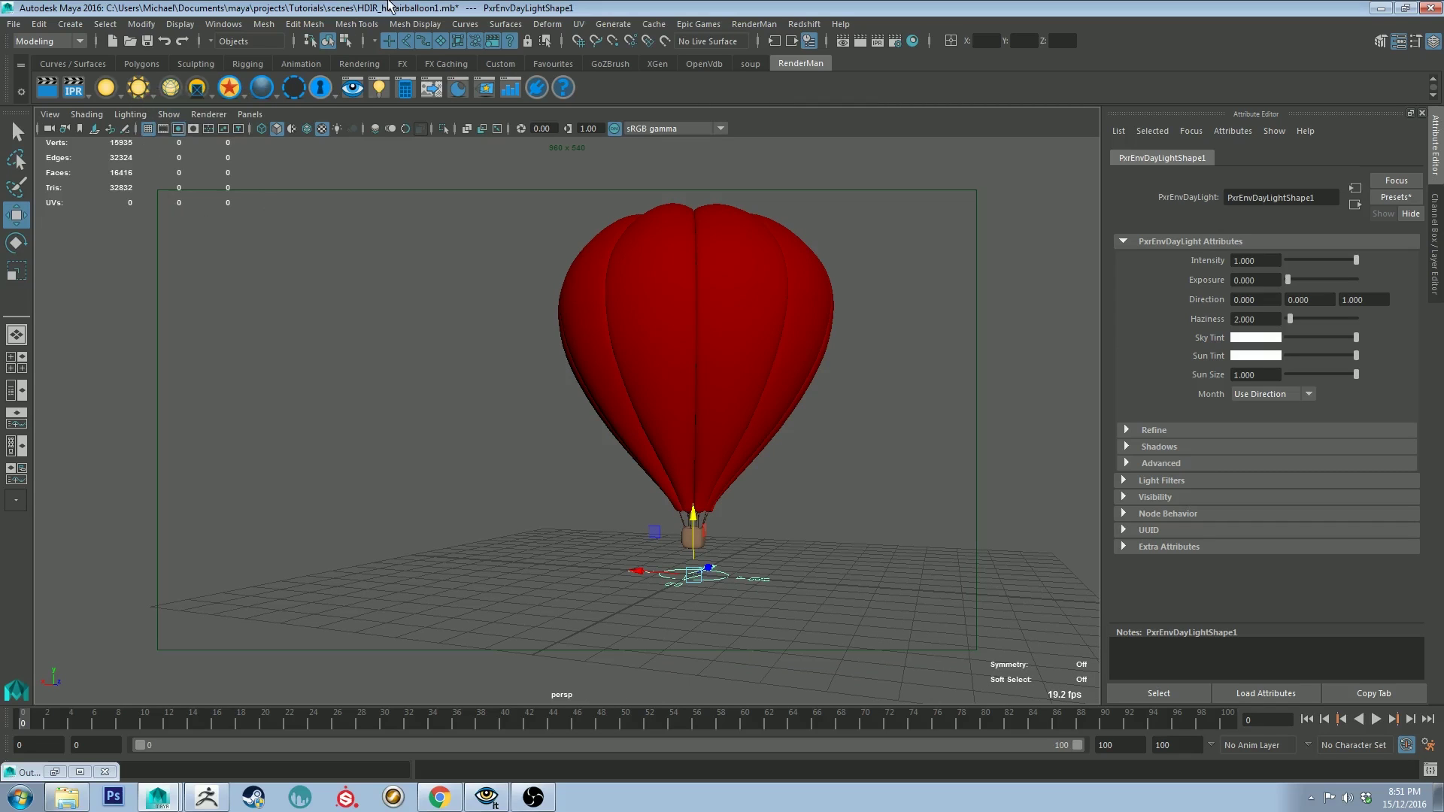
click(735, 580)
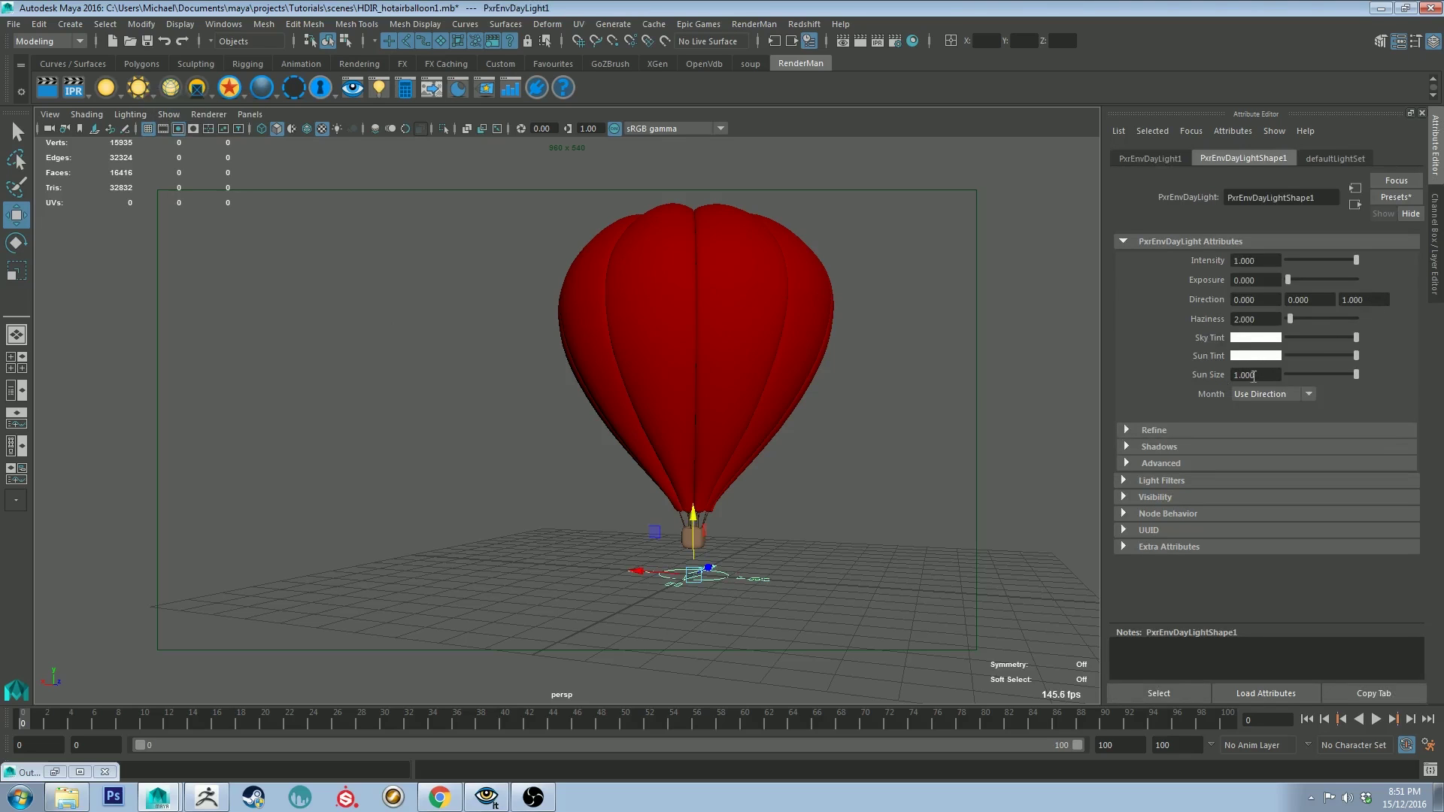
Set the day light's Sky Tint to light blue and Sun Tint to pale peach.
click(1262, 353)
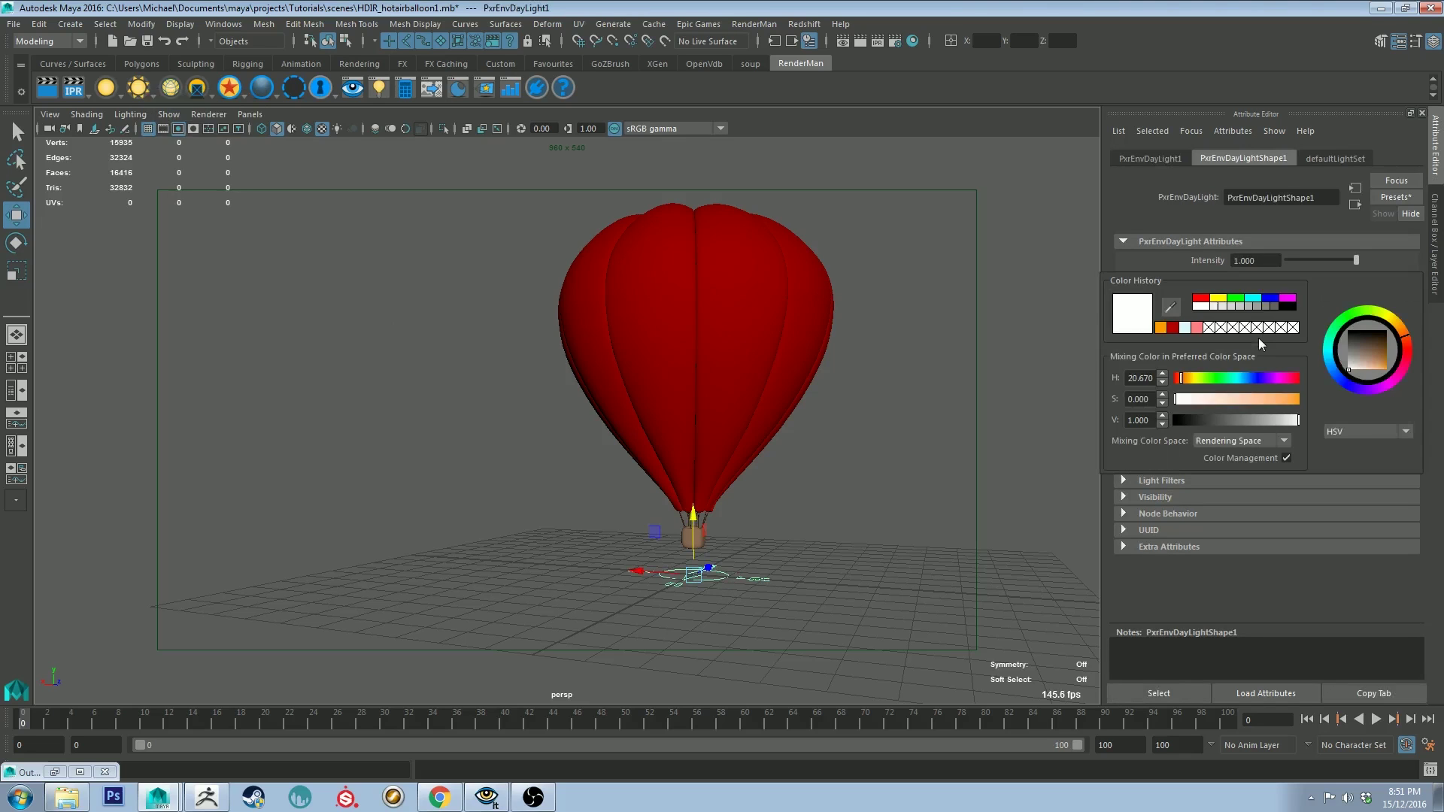
click(1331, 369)
drag(1382, 366, 1372, 397)
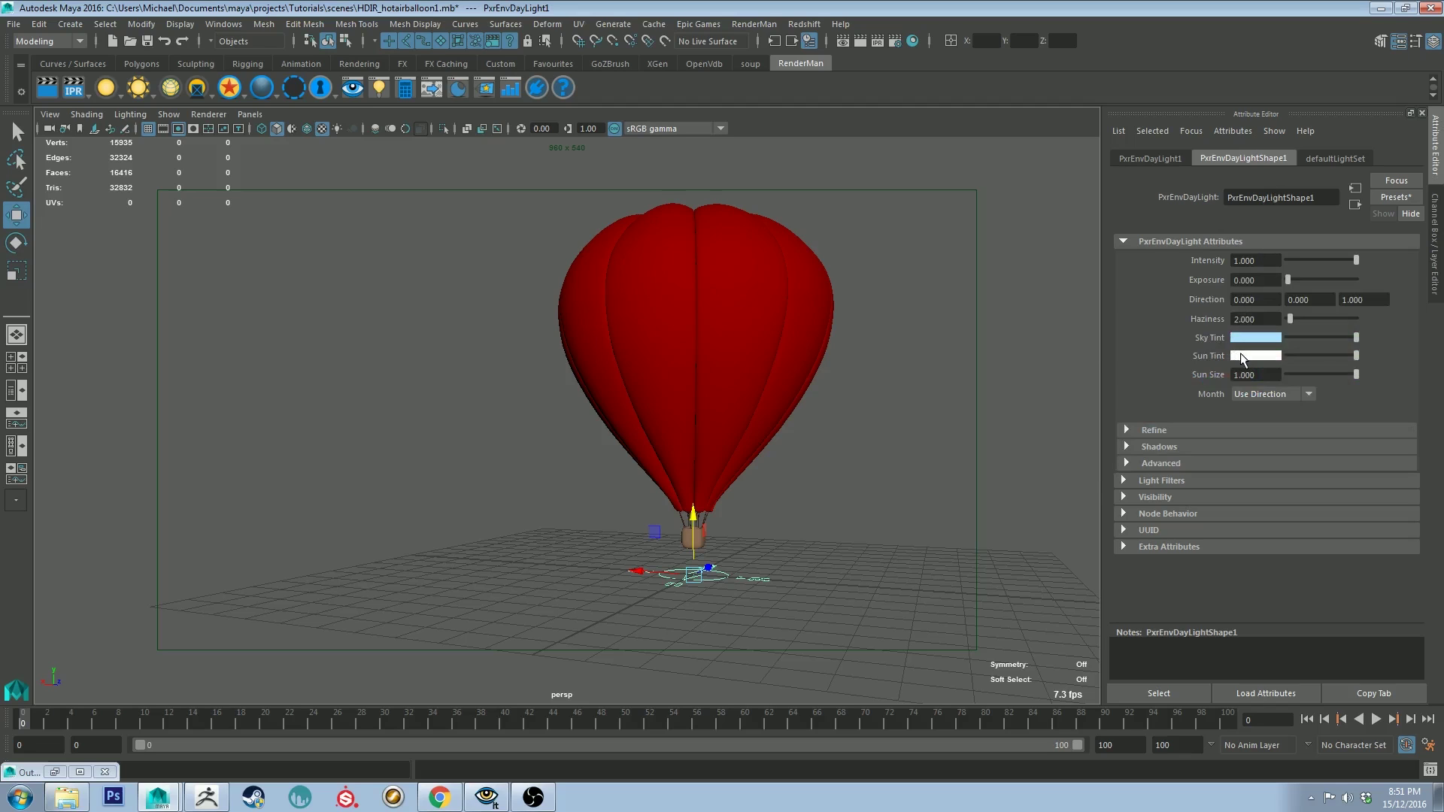
click(1241, 357)
click(1383, 346)
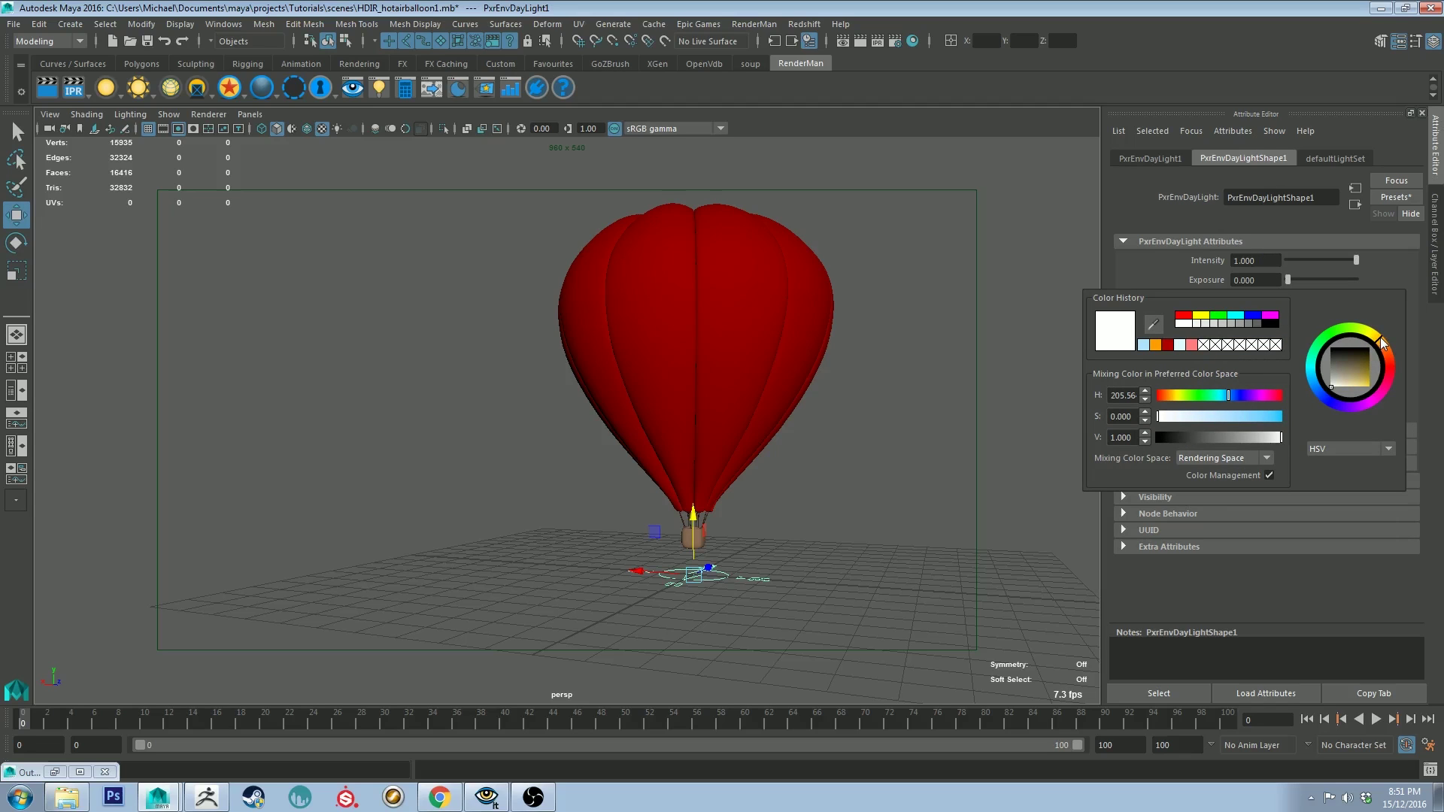
click(1347, 389)
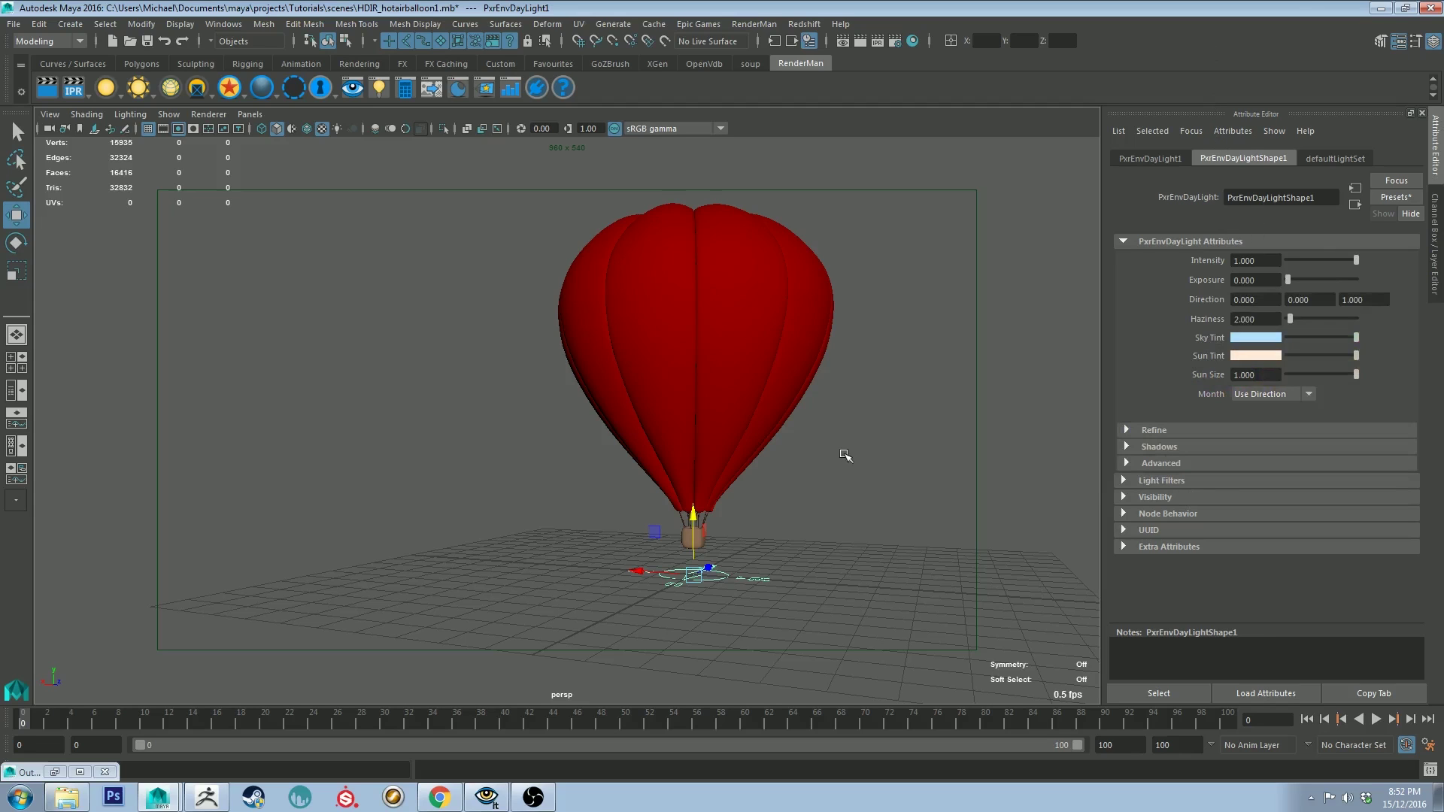
Restart the IPR render and enable Camera Visibility on the PxrEnvDayLight.
click(1406, 9)
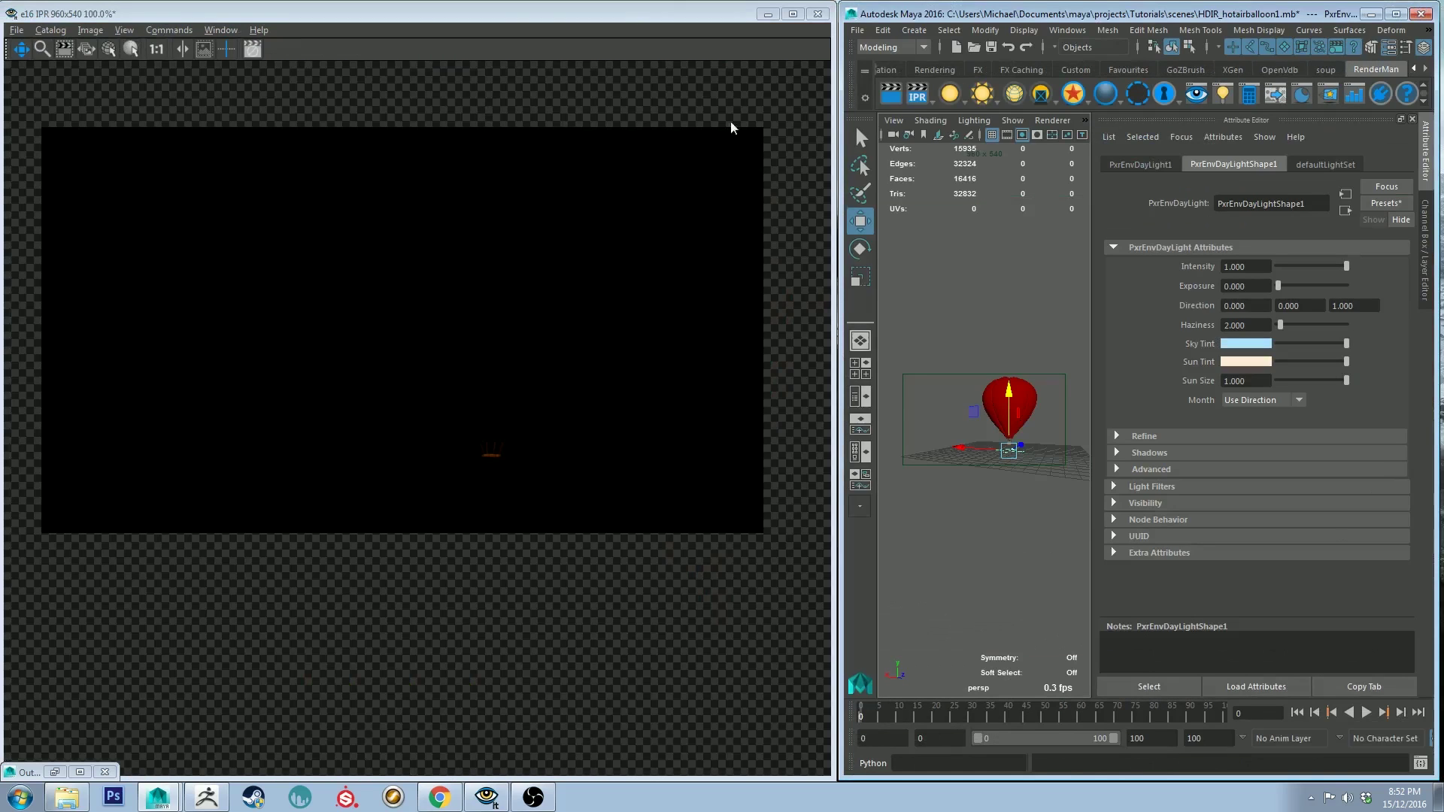
click(919, 94)
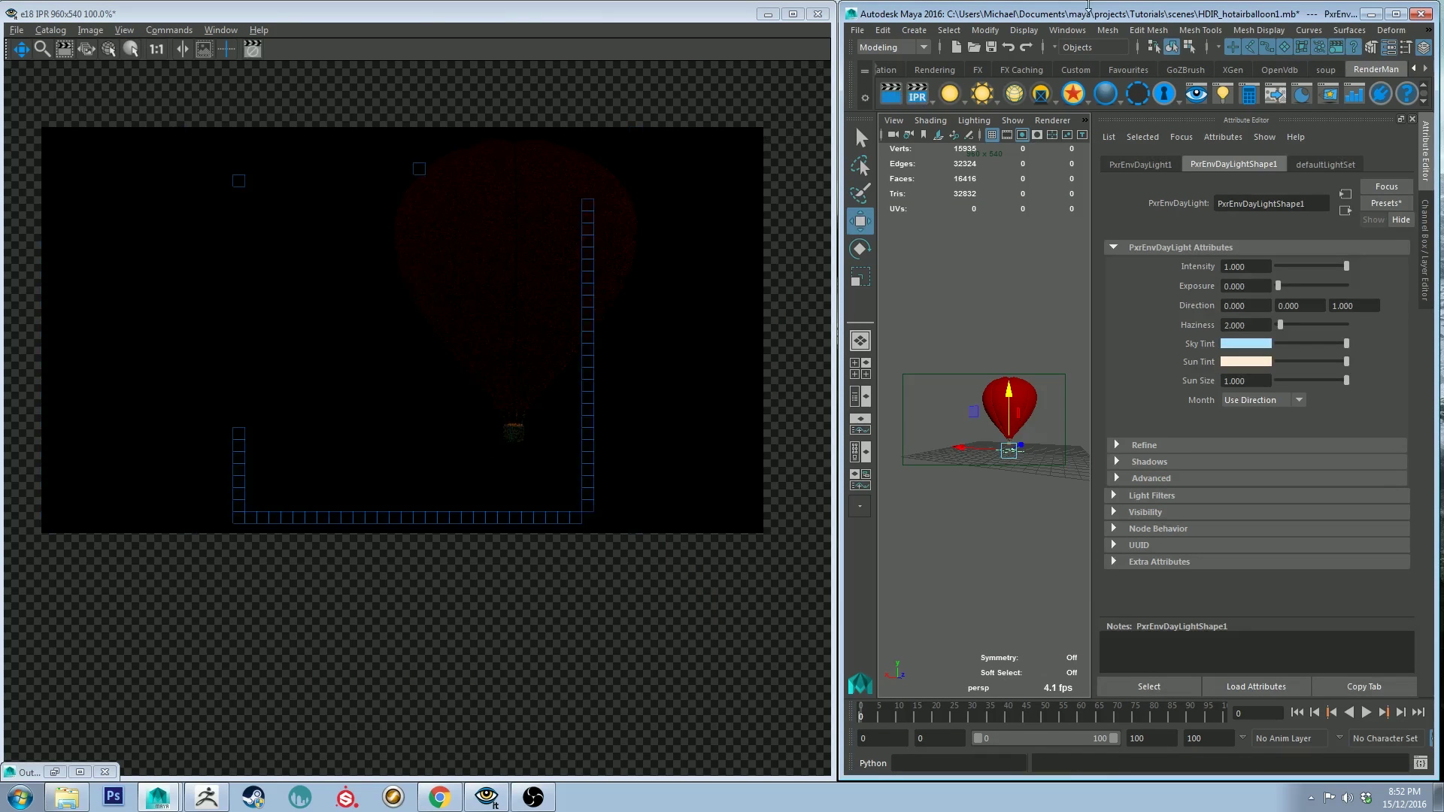
click(1159, 509)
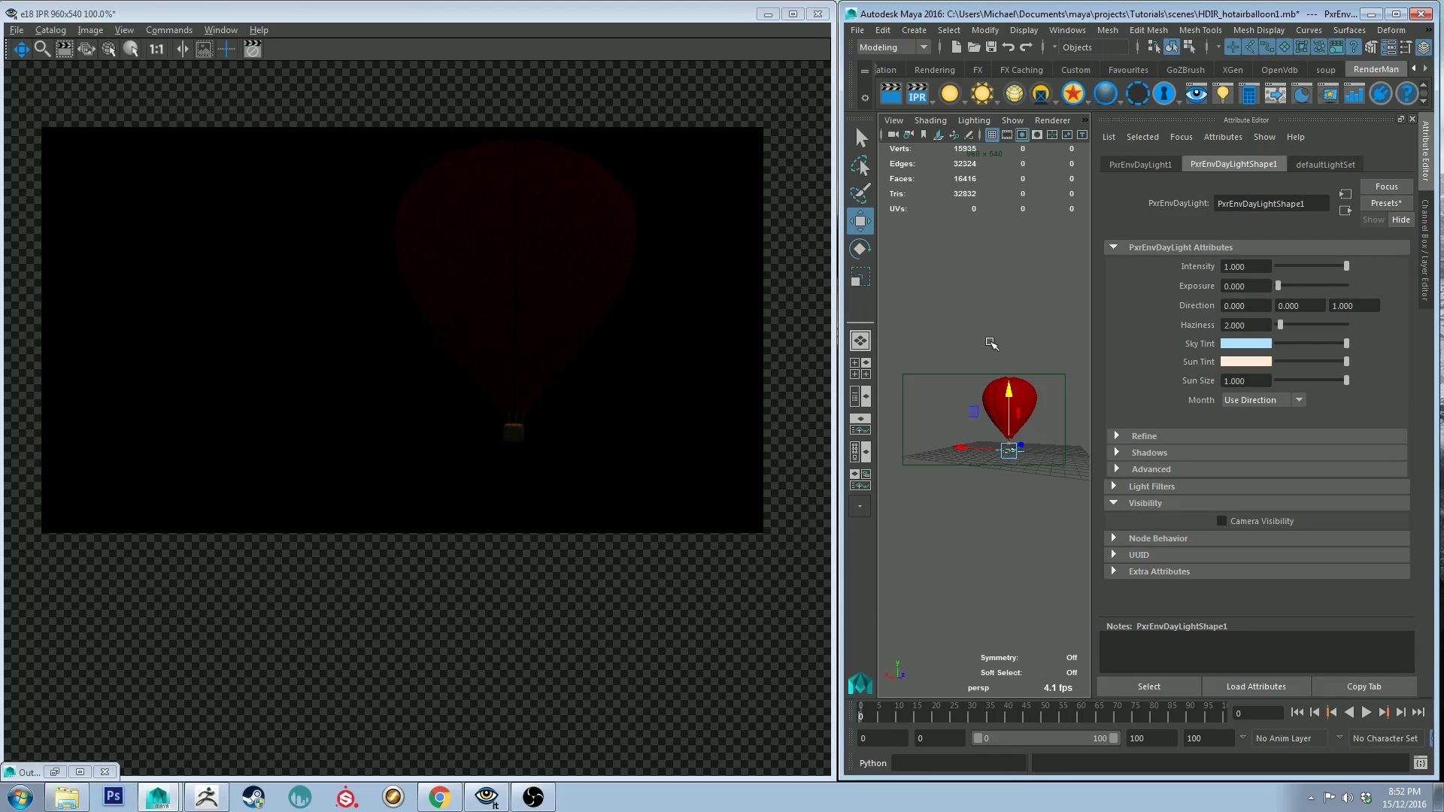
click(1249, 521)
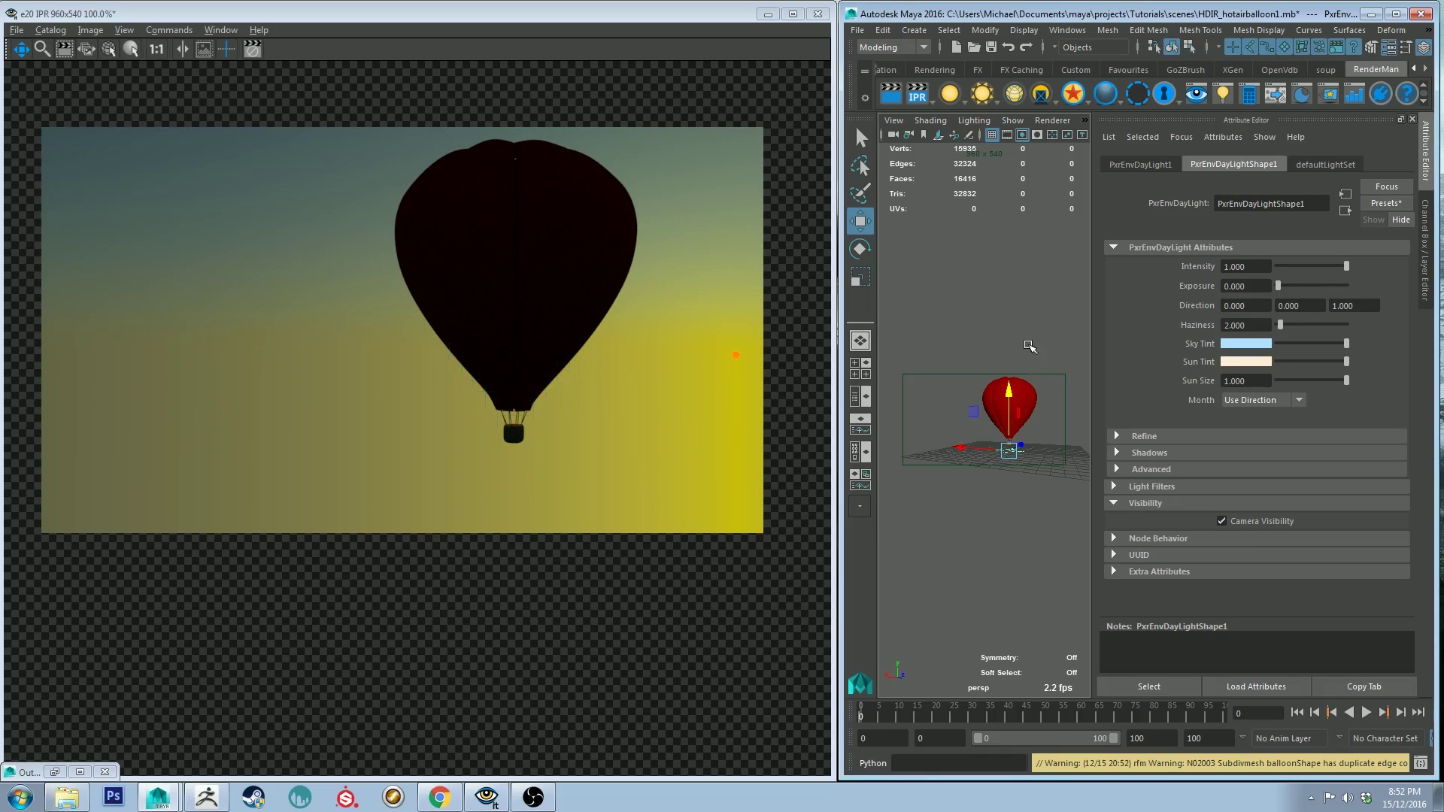
Rotate the day light so the sky renders blue, and frame the whole balloon.
alt+drag(1029, 346, 883, 348)
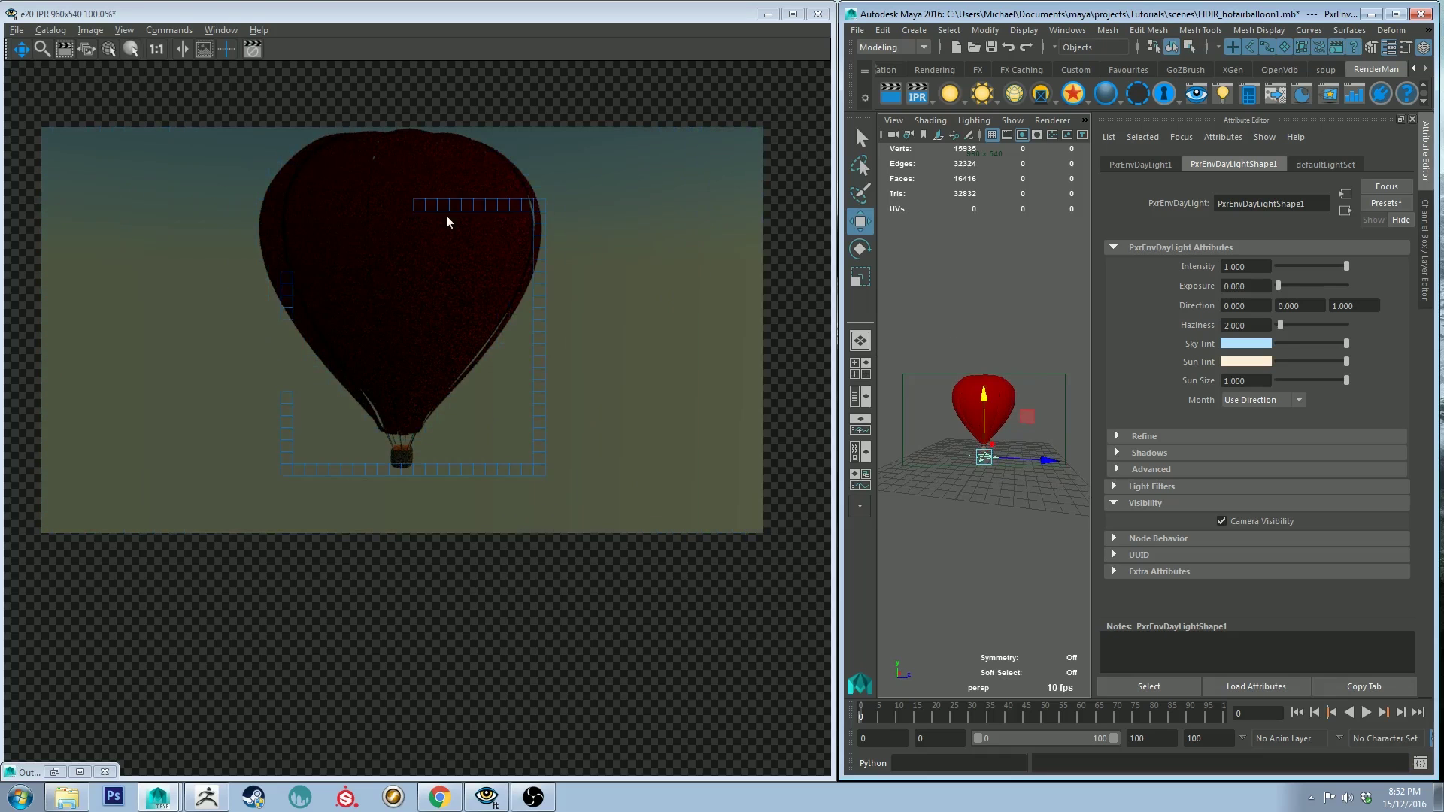
alt+drag(953, 284, 1061, 314)
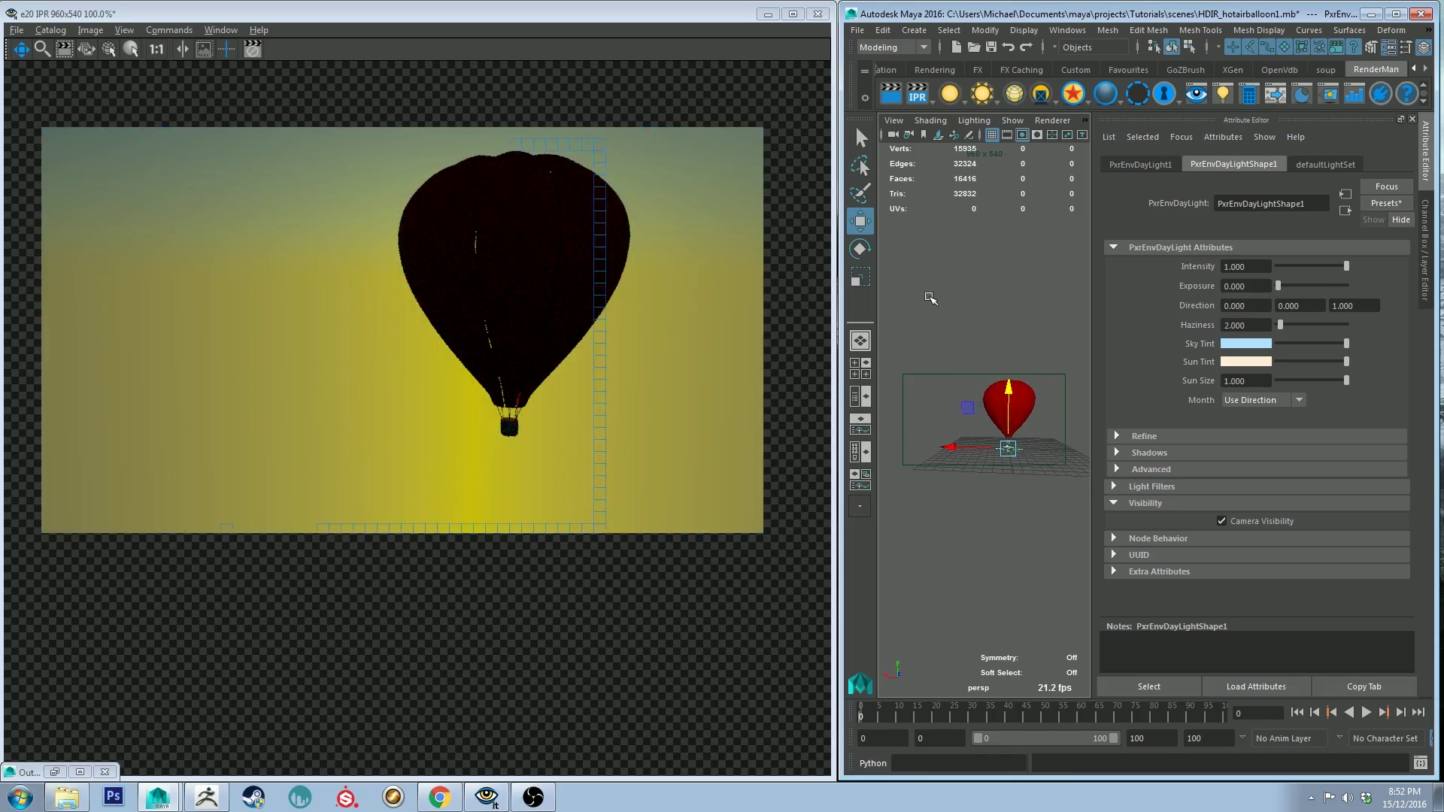
alt+drag(930, 298, 1020, 299)
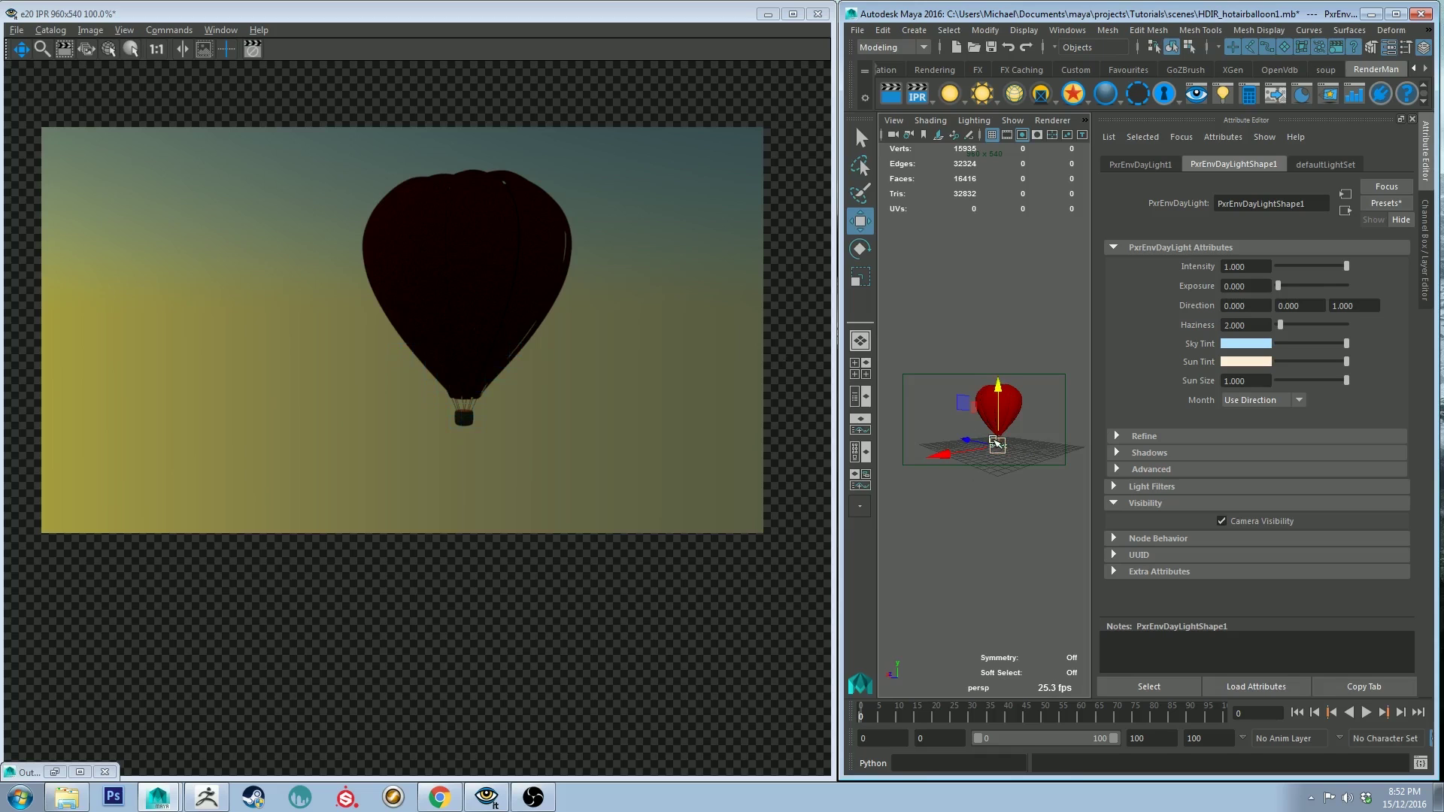
mouse_move(999, 389)
mouse_down()
mouse_move(1001, 408)
mouse_move(1003, 392)
mouse_up()
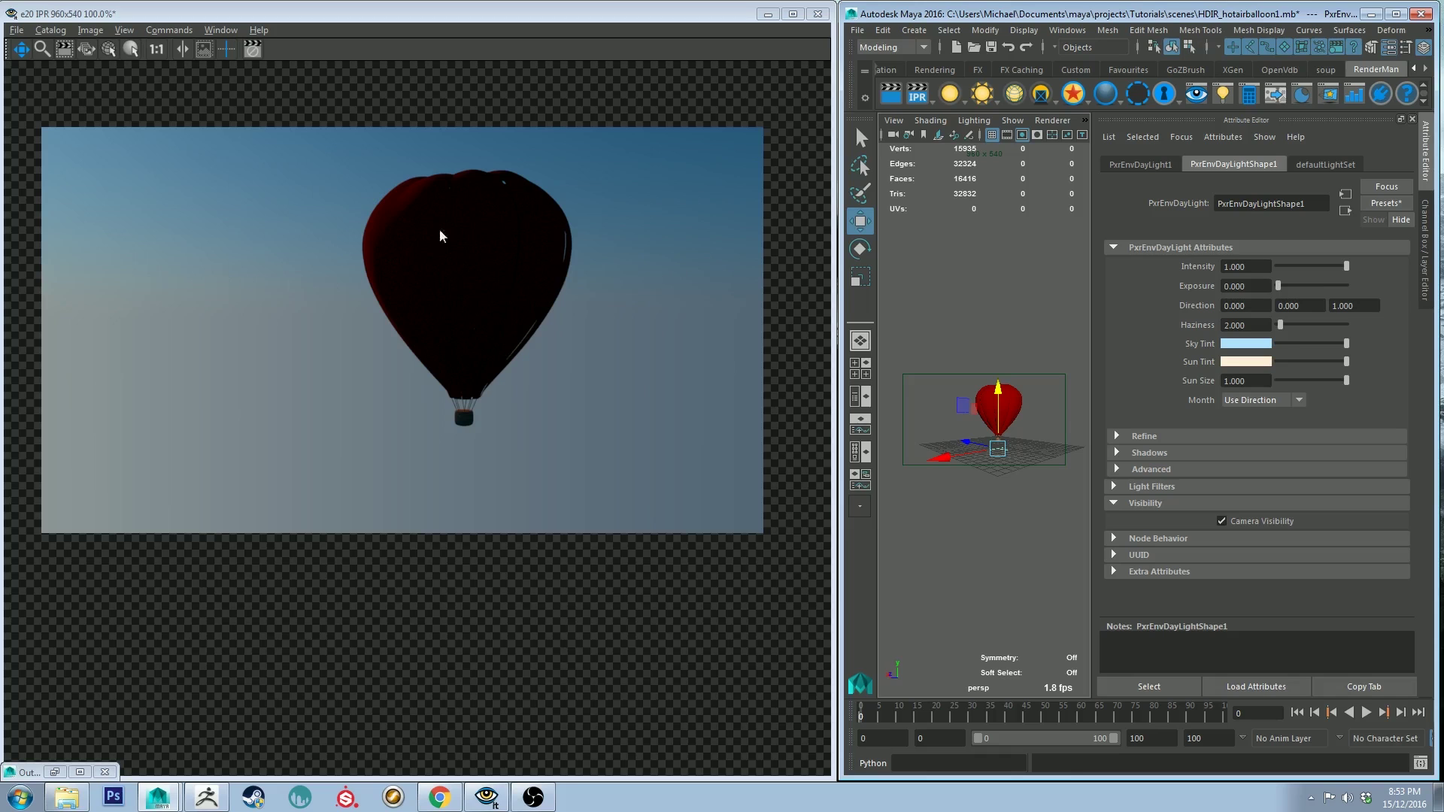
alt+drag(936, 318, 959, 311)
alt+right_drag(944, 309, 1021, 366)
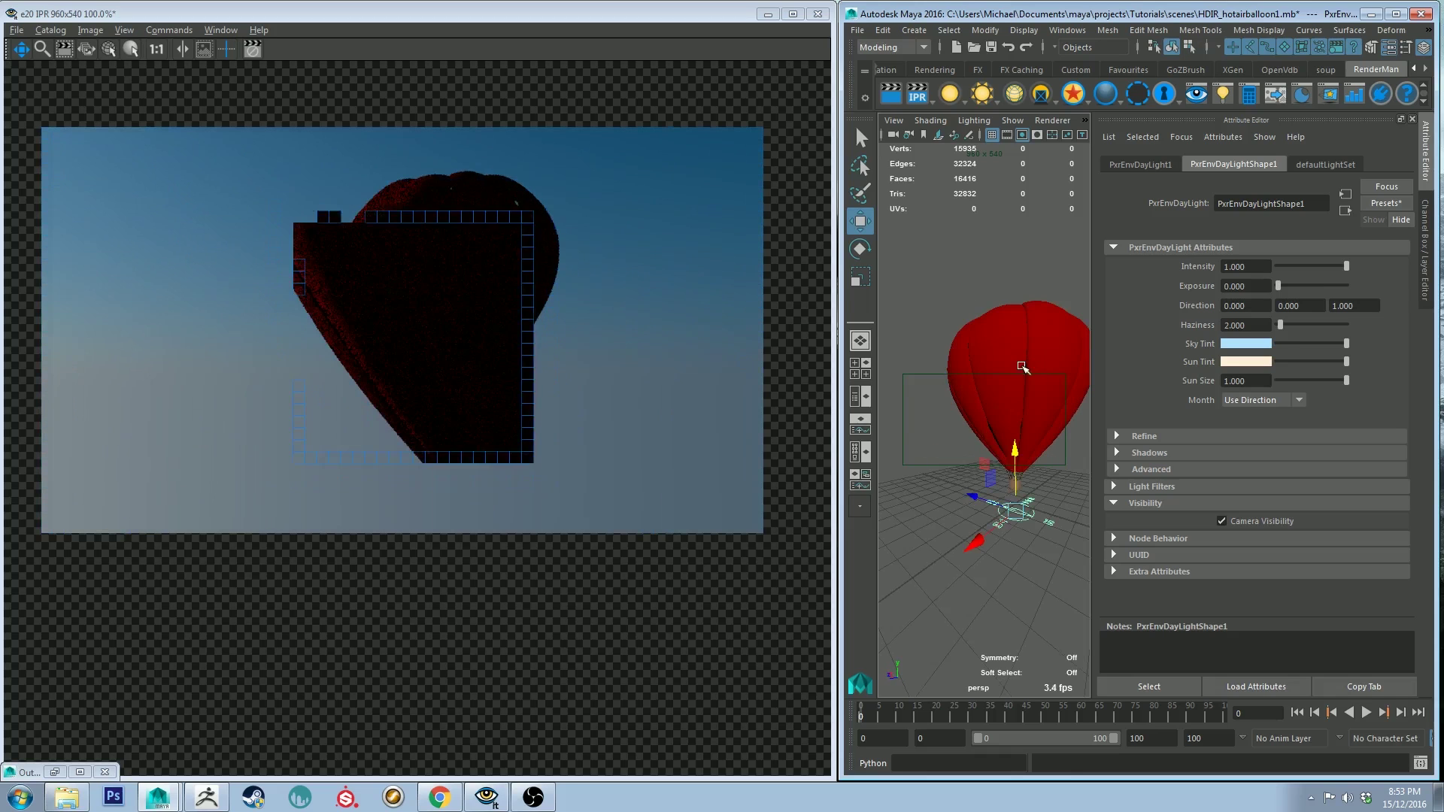
alt+right_drag(955, 296, 933, 301)
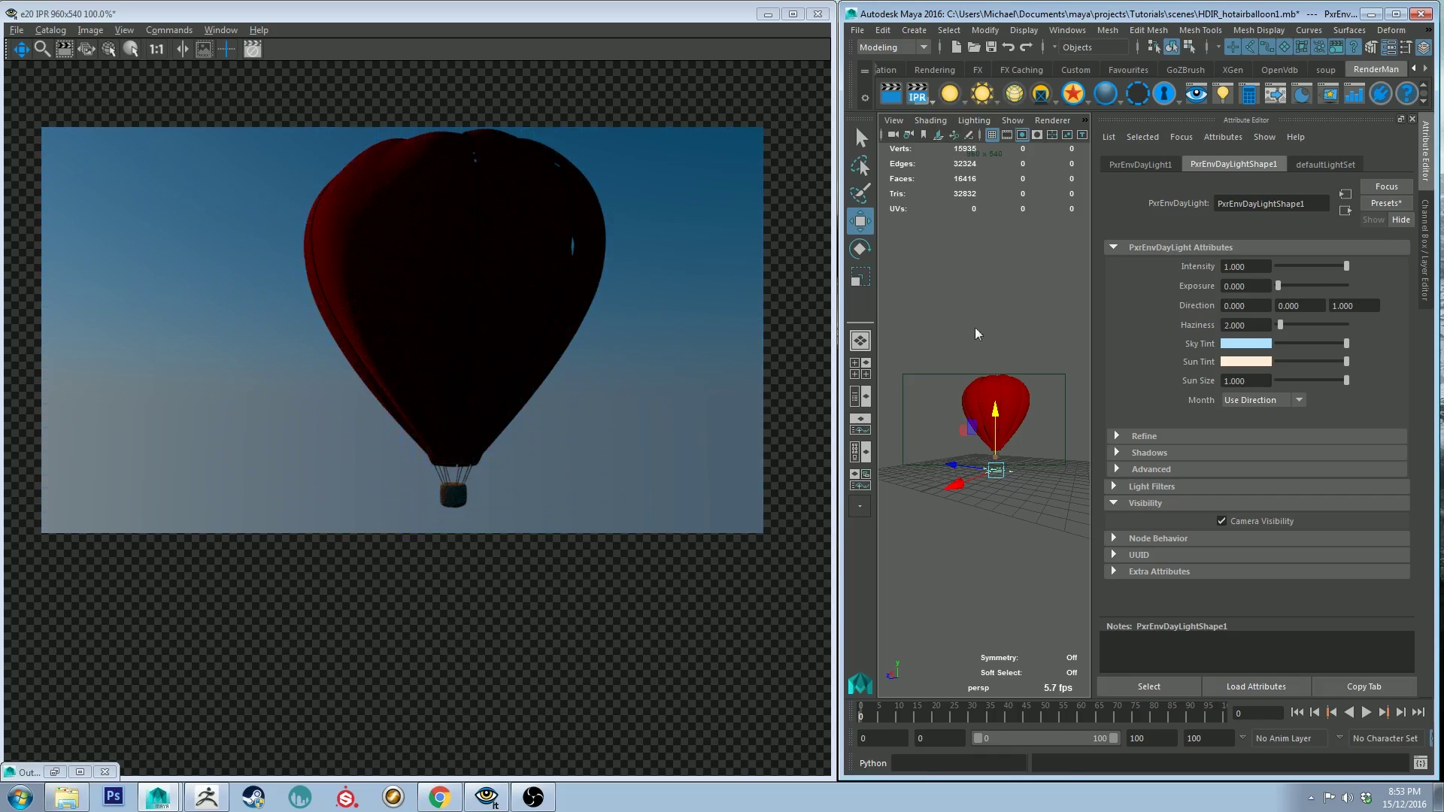
click(950, 367)
Zoom in on the balloon, select the sphere light, and check the IPR window.
alt+right_drag(950, 367, 1108, 597)
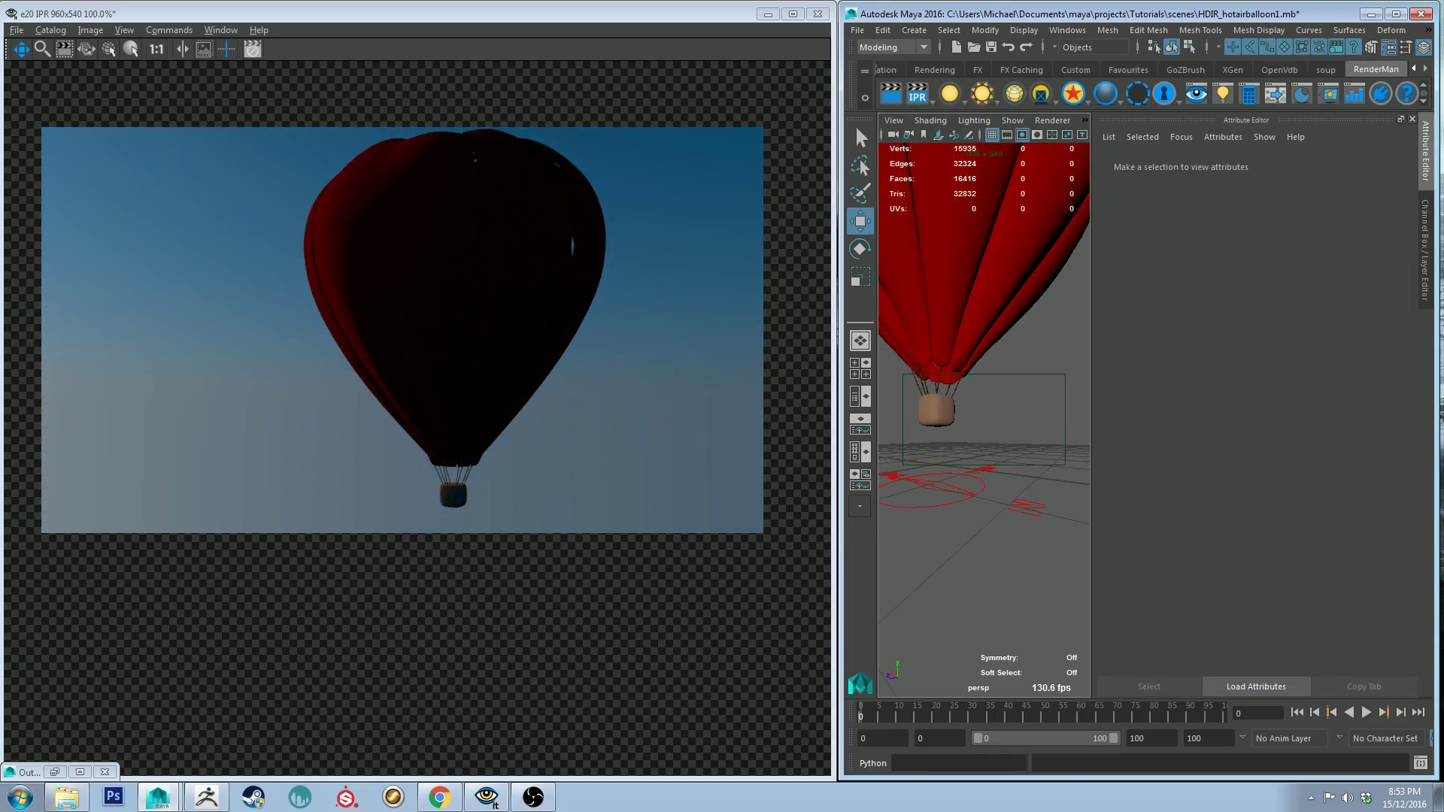
double_click(1296, 21)
scroll(629, 381, up, 10)
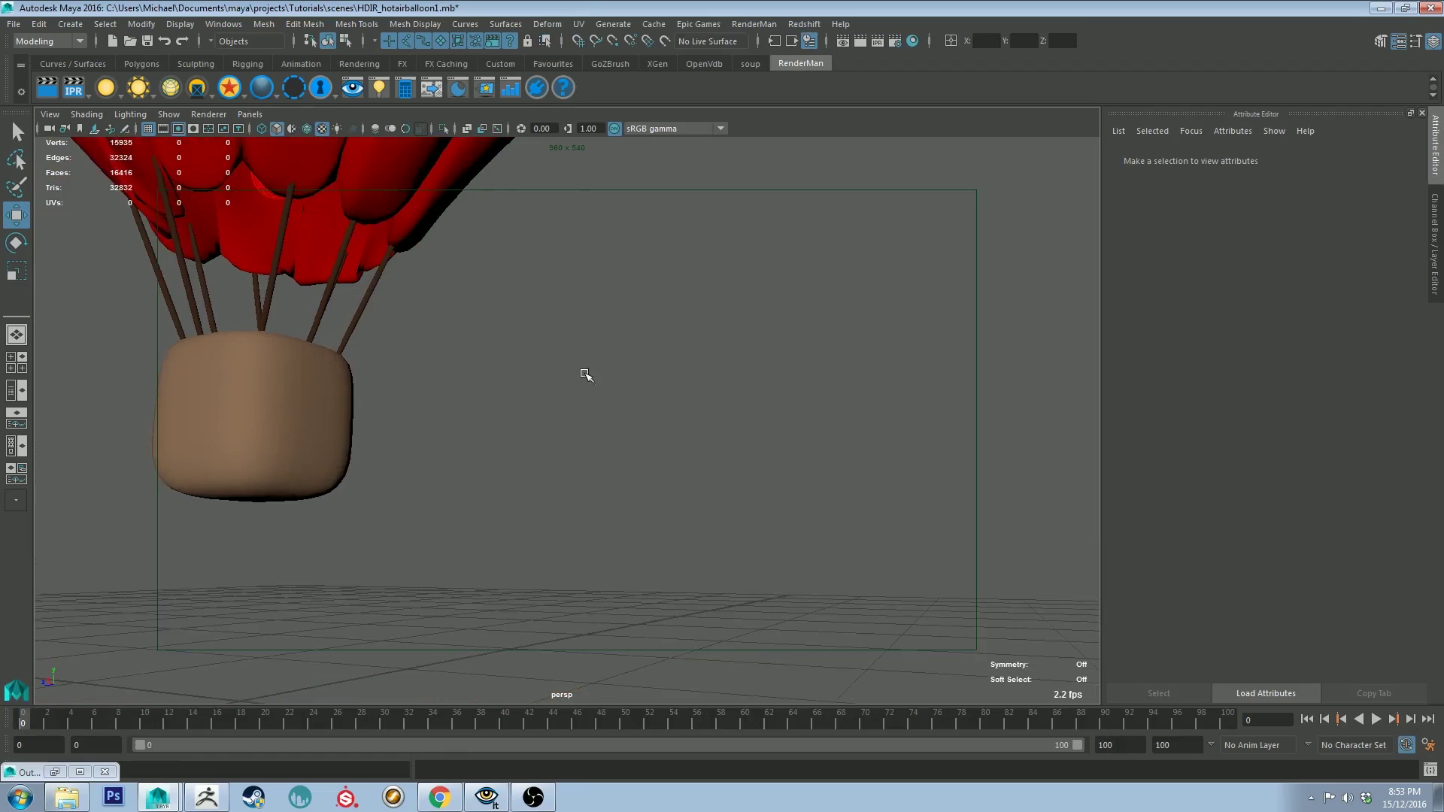
click(343, 410)
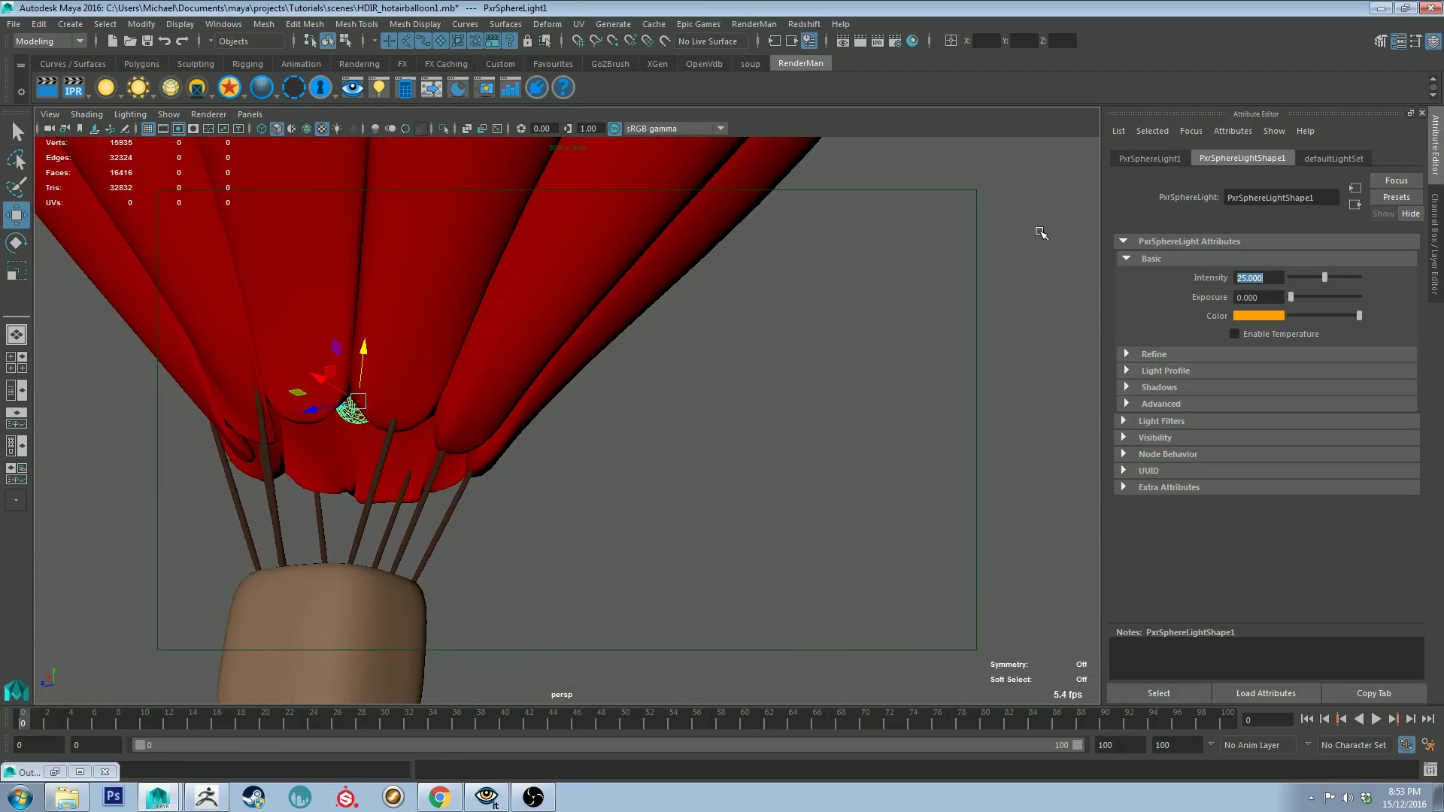
click(1407, 9)
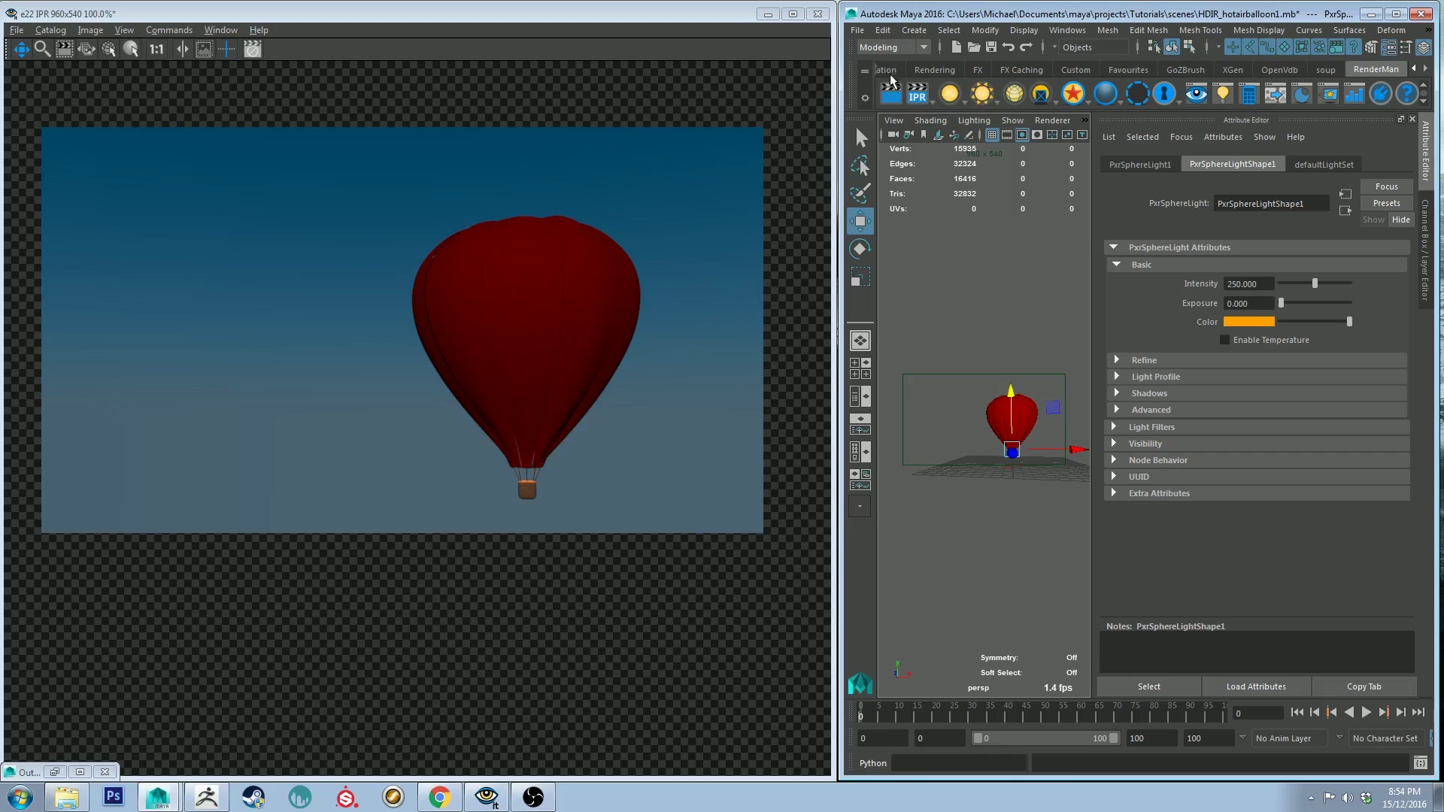
drag(929, 13, 76, 2)
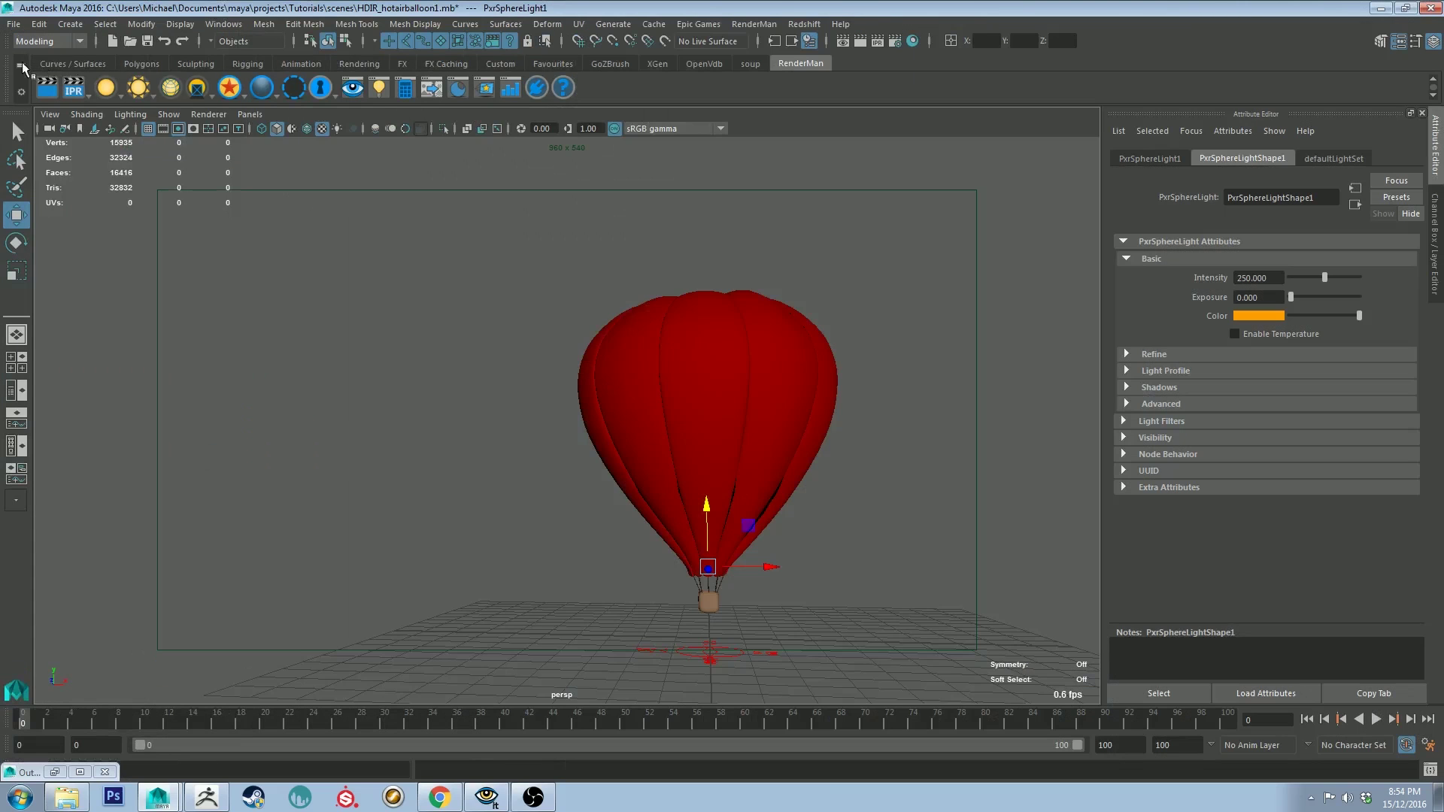
Save a new camera bookmark of the perspective view and reveal the IPR render.
click(51, 116)
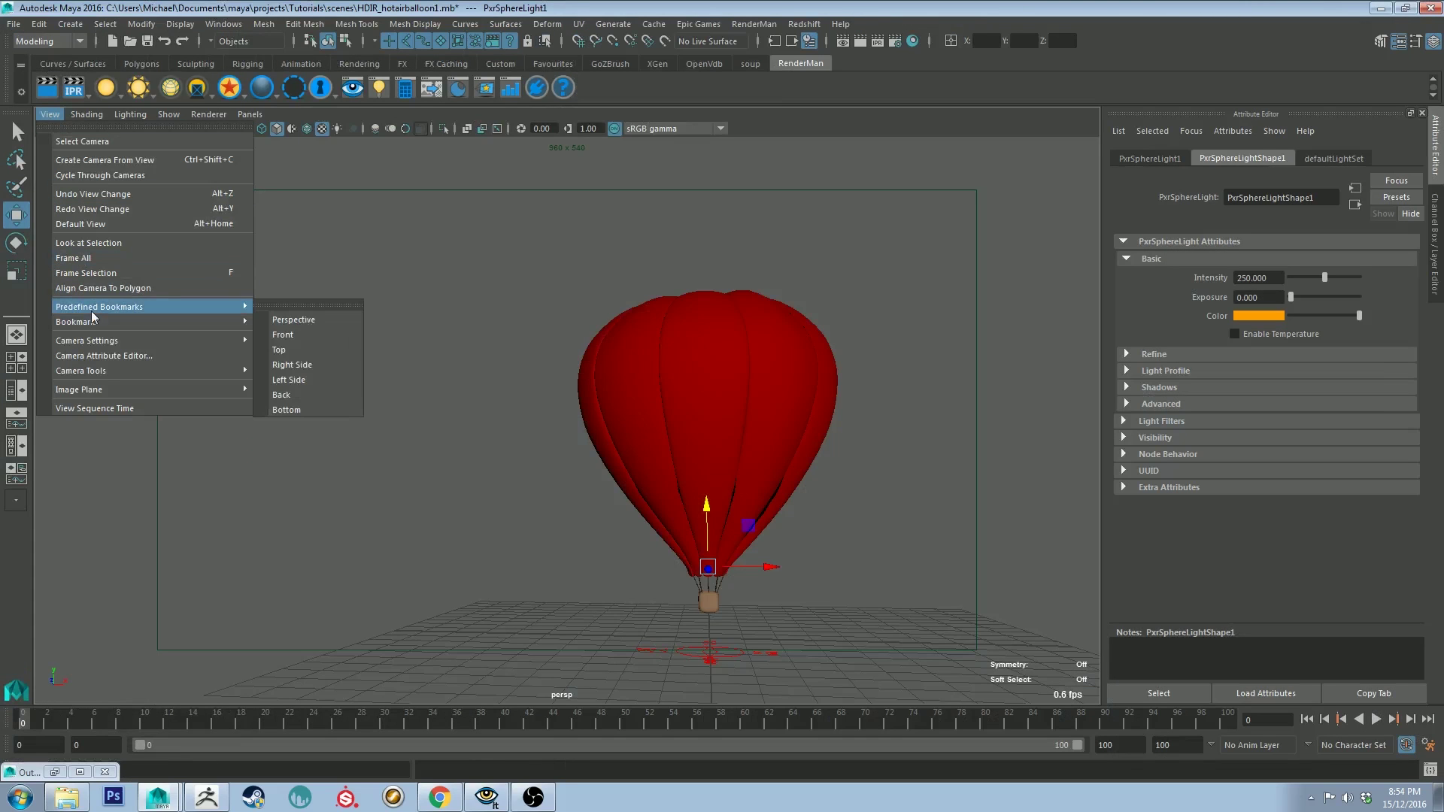
mouse_move(106, 329)
click(284, 326)
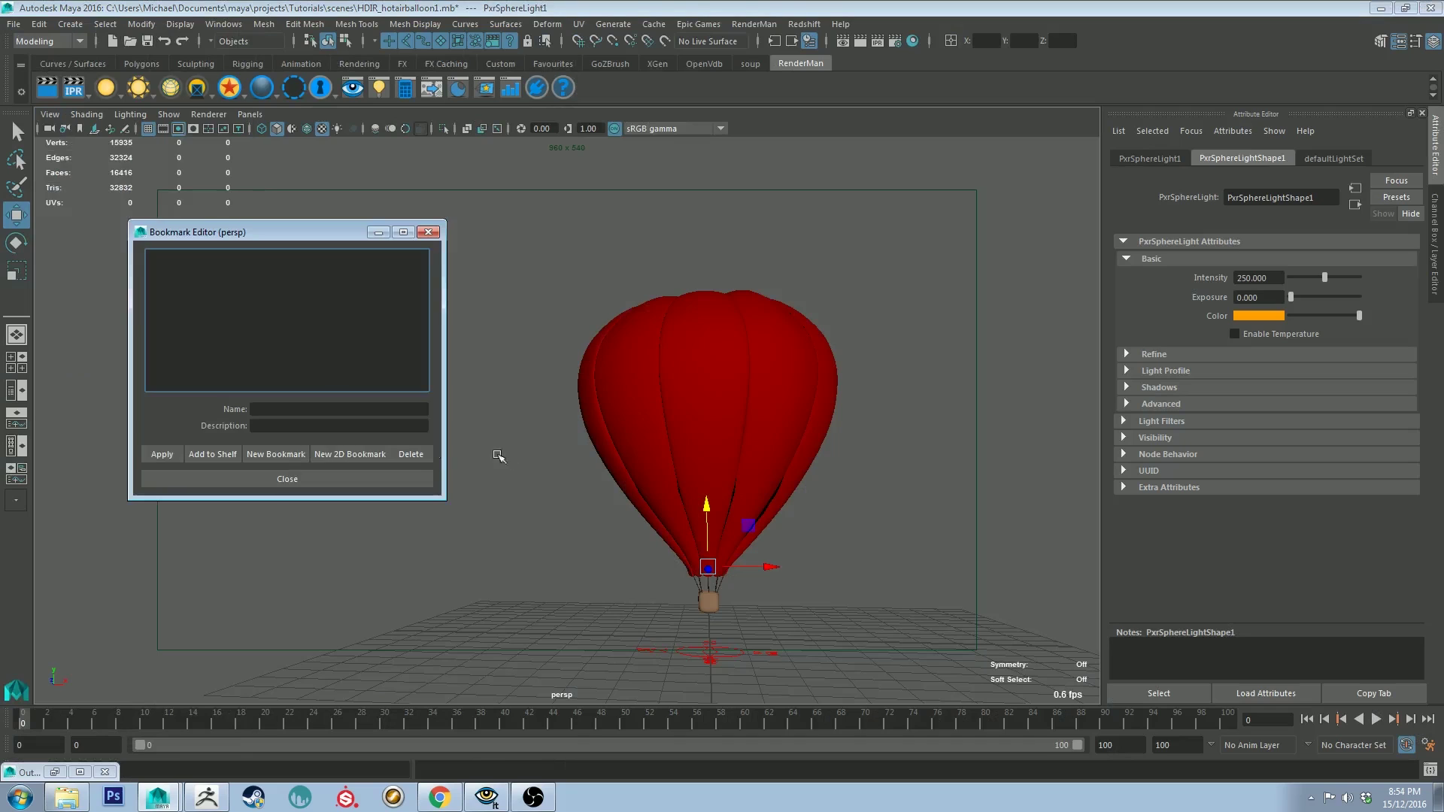
click(273, 458)
click(290, 481)
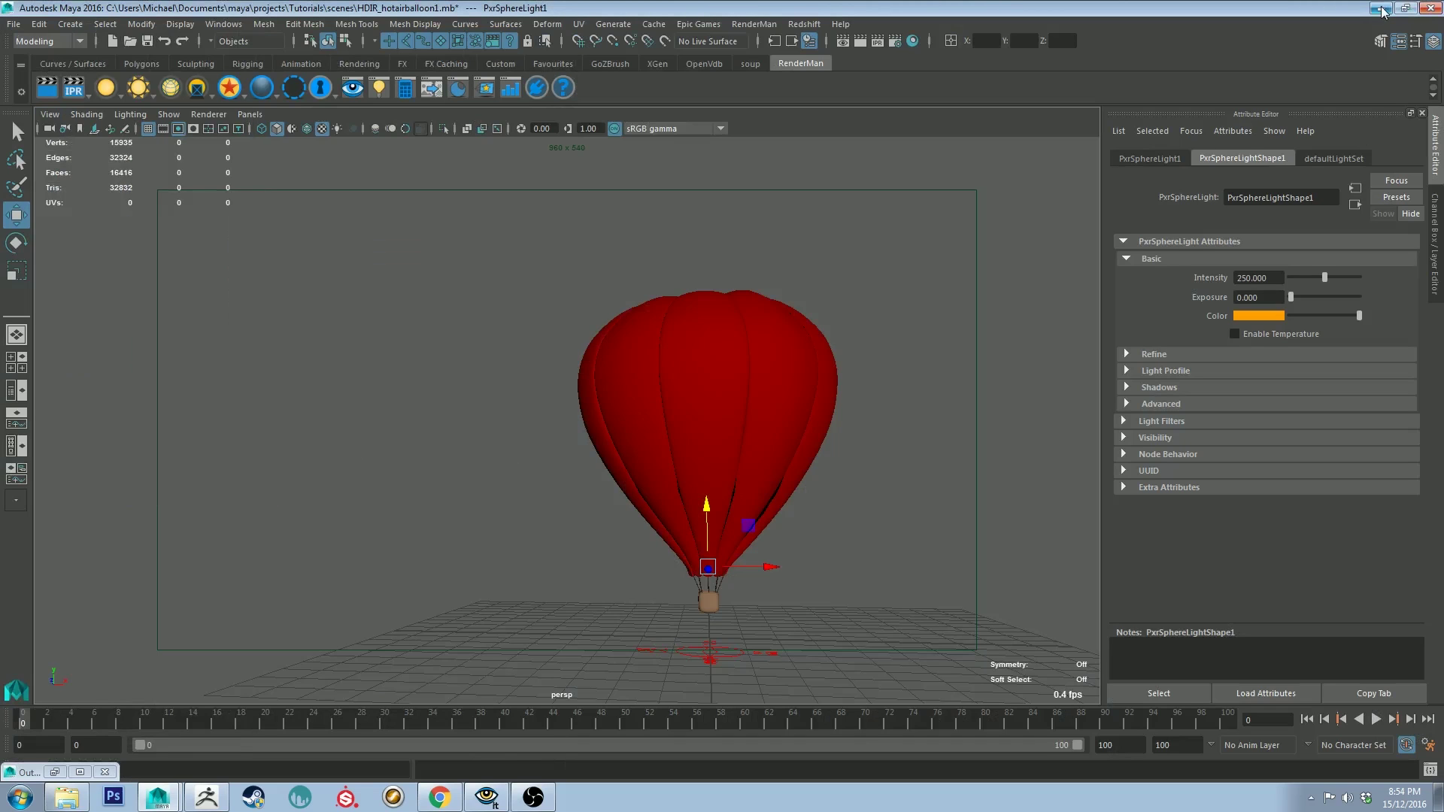
click(1383, 11)
click(976, 306)
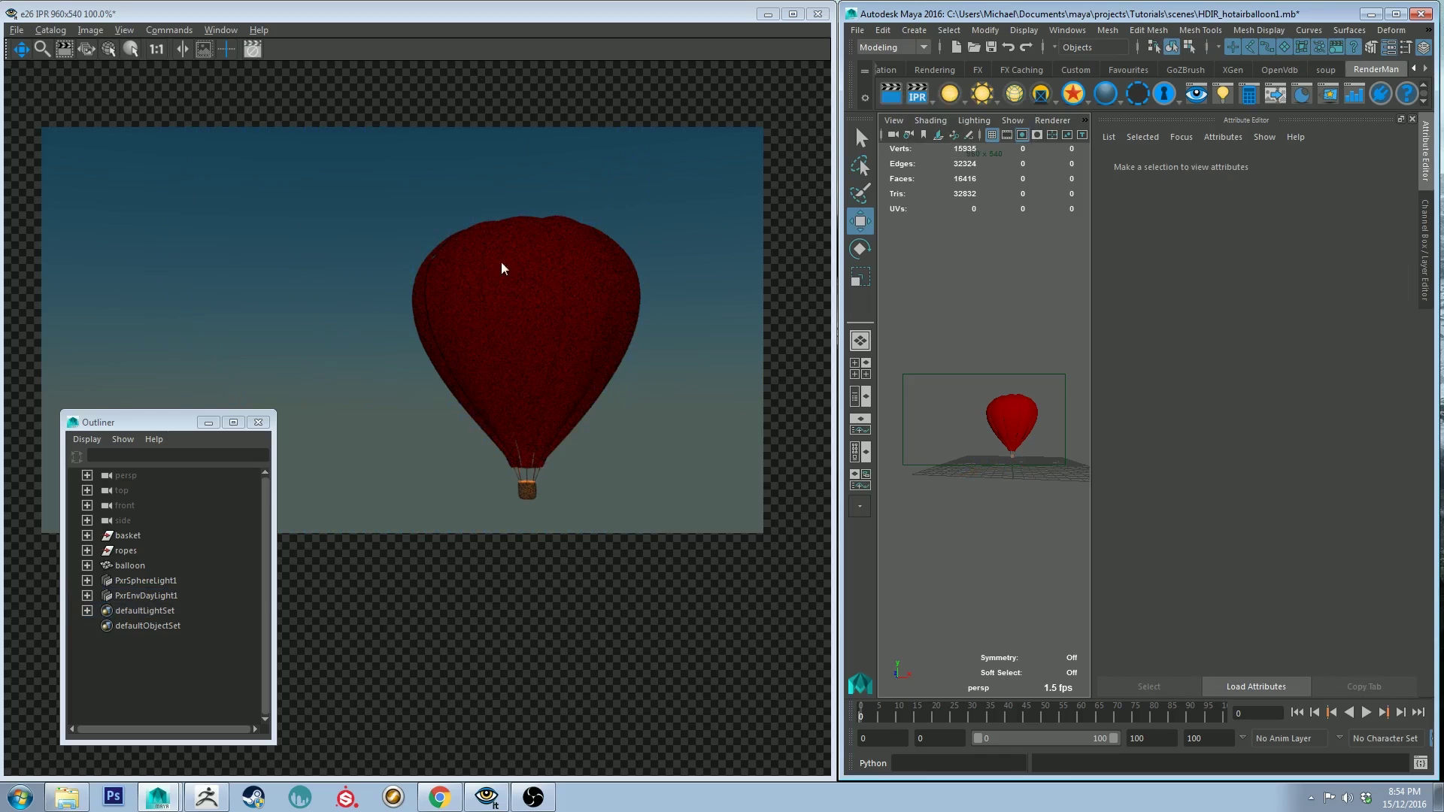
Make the balloon's PxrSurface4 Double Sided with Transmit Gain 0.2 and restart the IPR render.
click(1014, 406)
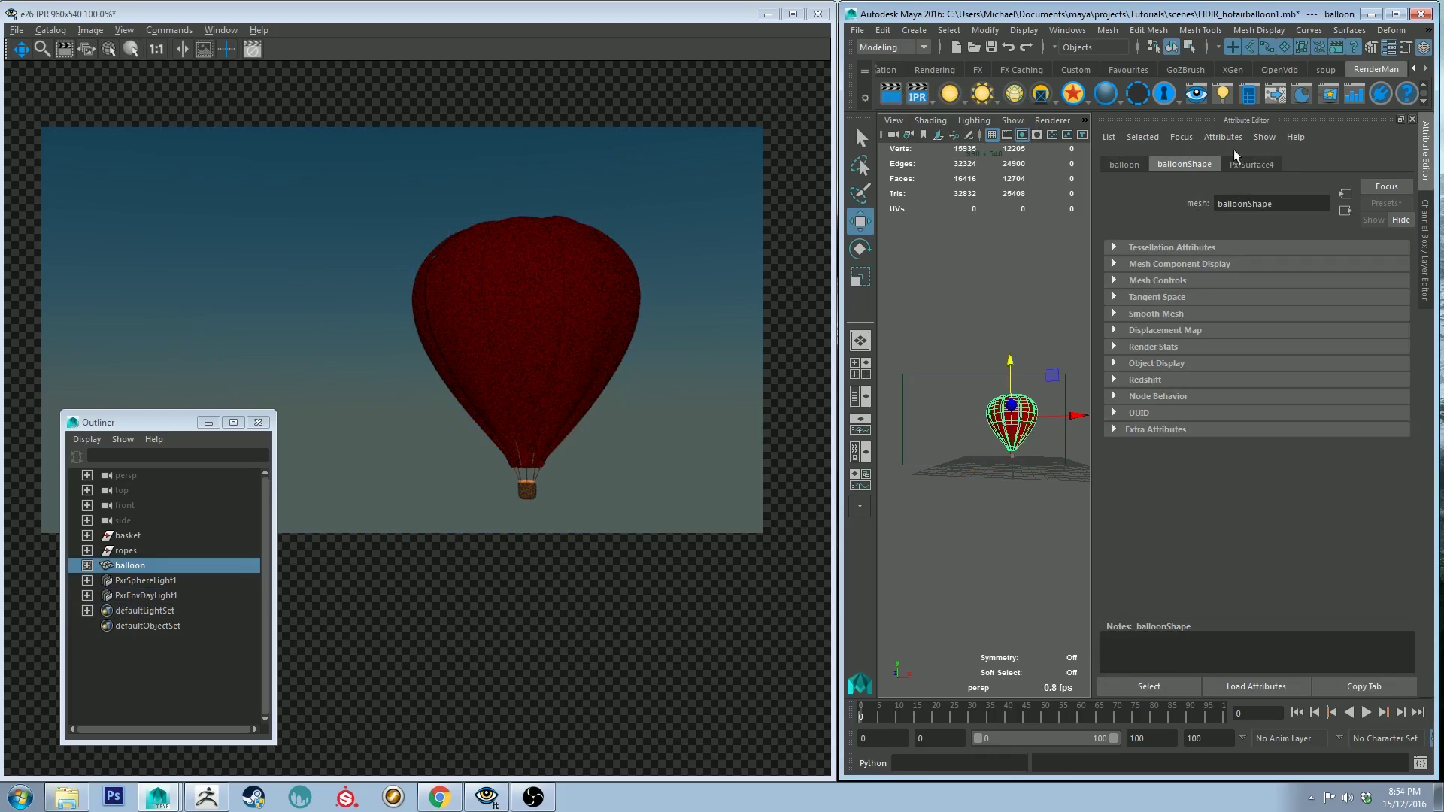
click(1258, 165)
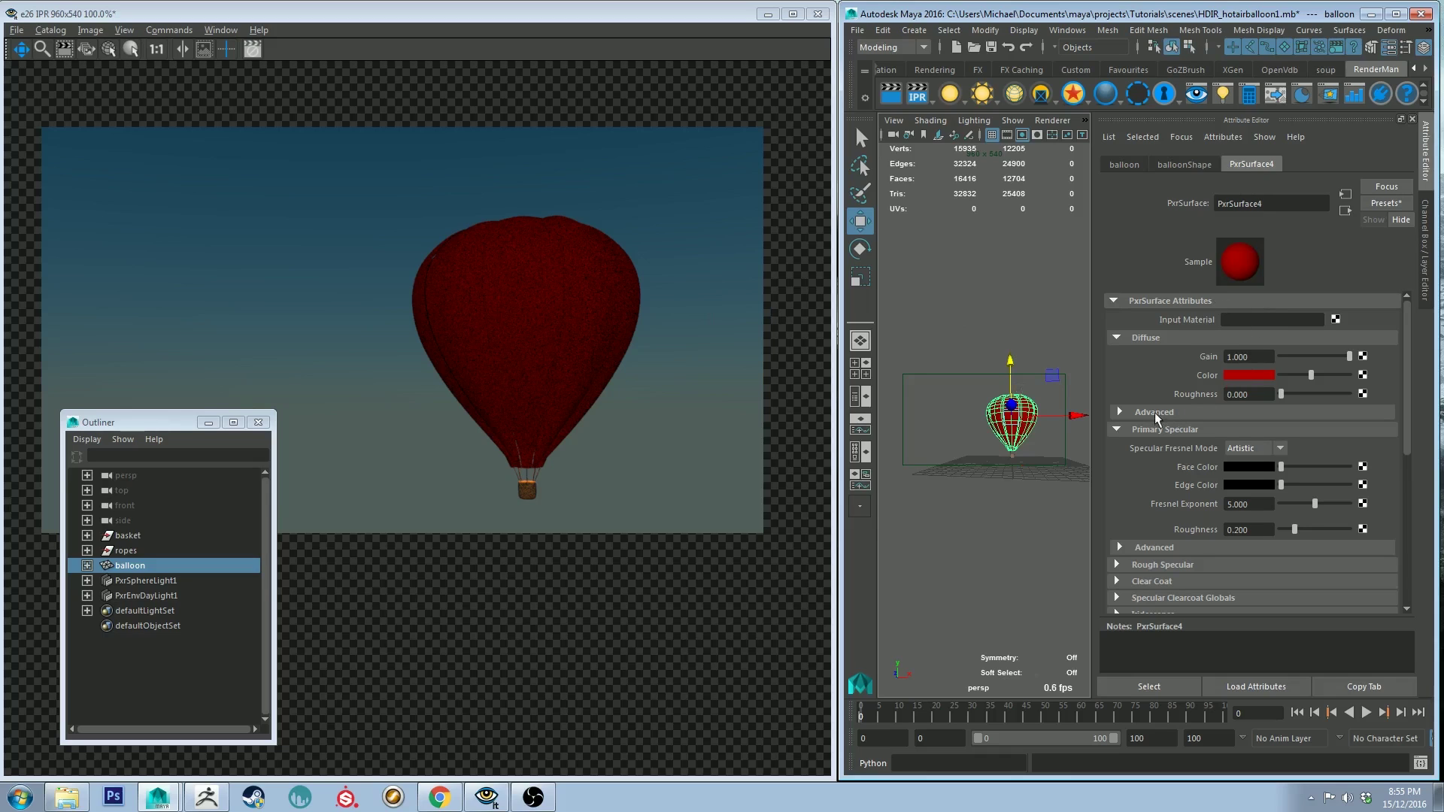
click(1132, 406)
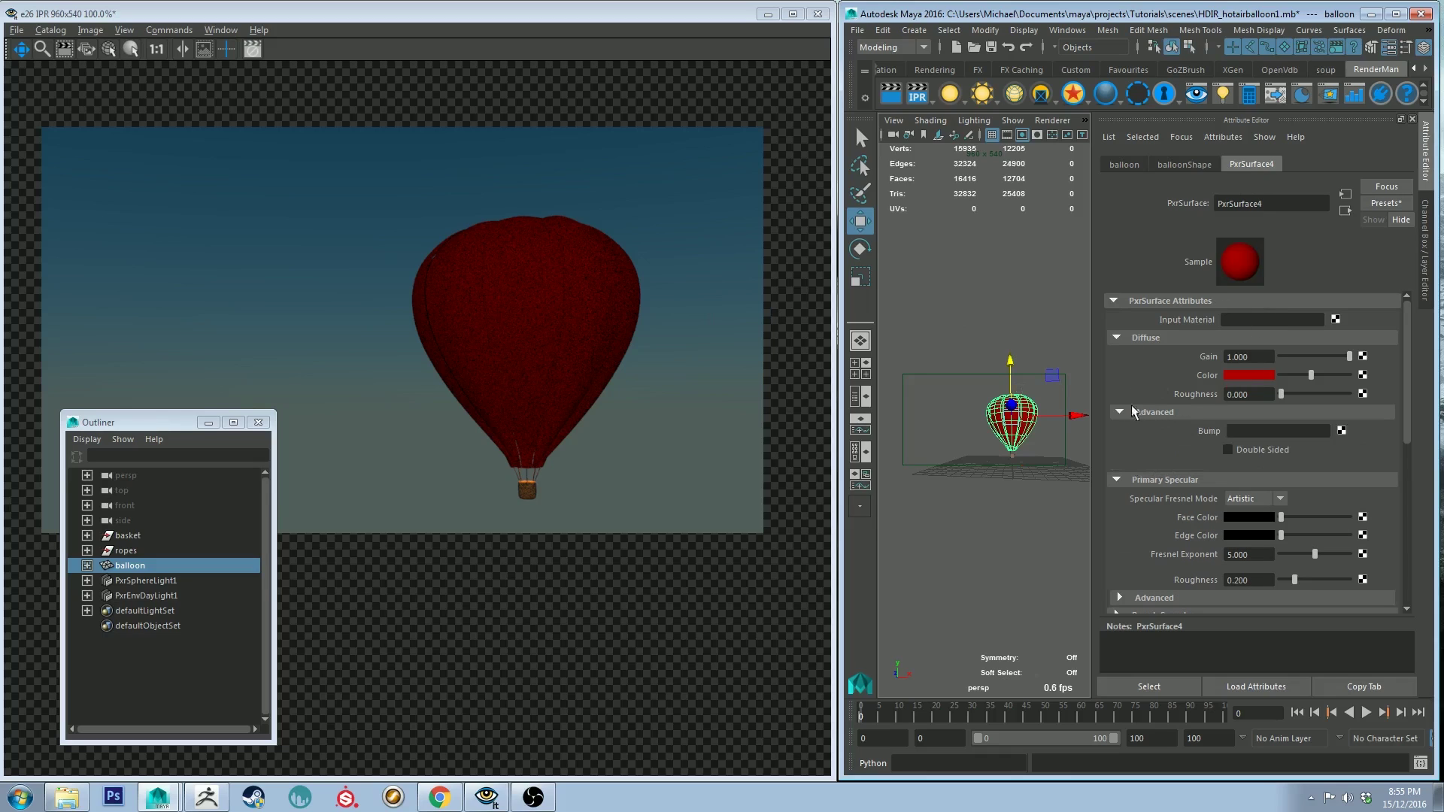
scroll(1202, 395, down, 2)
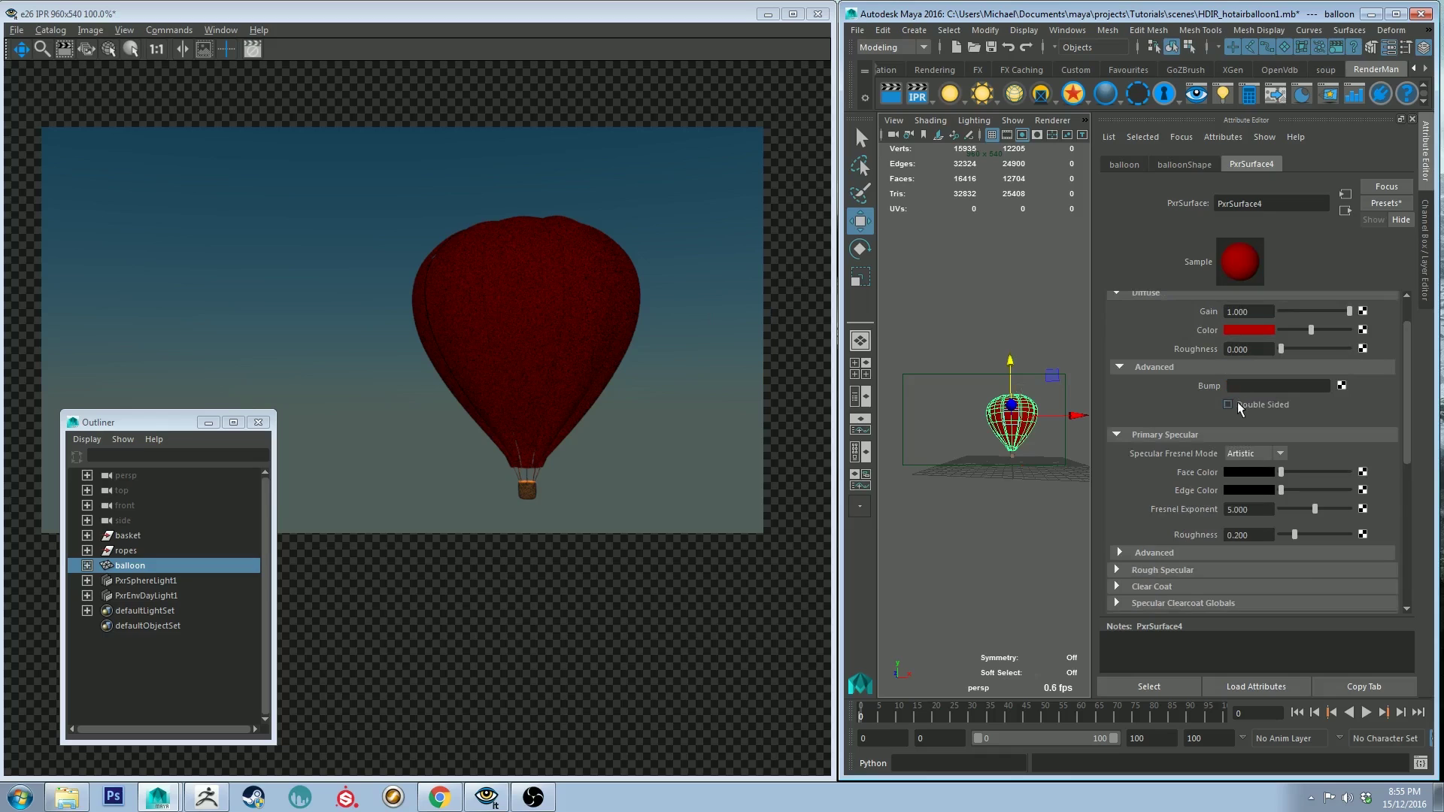
click(1238, 402)
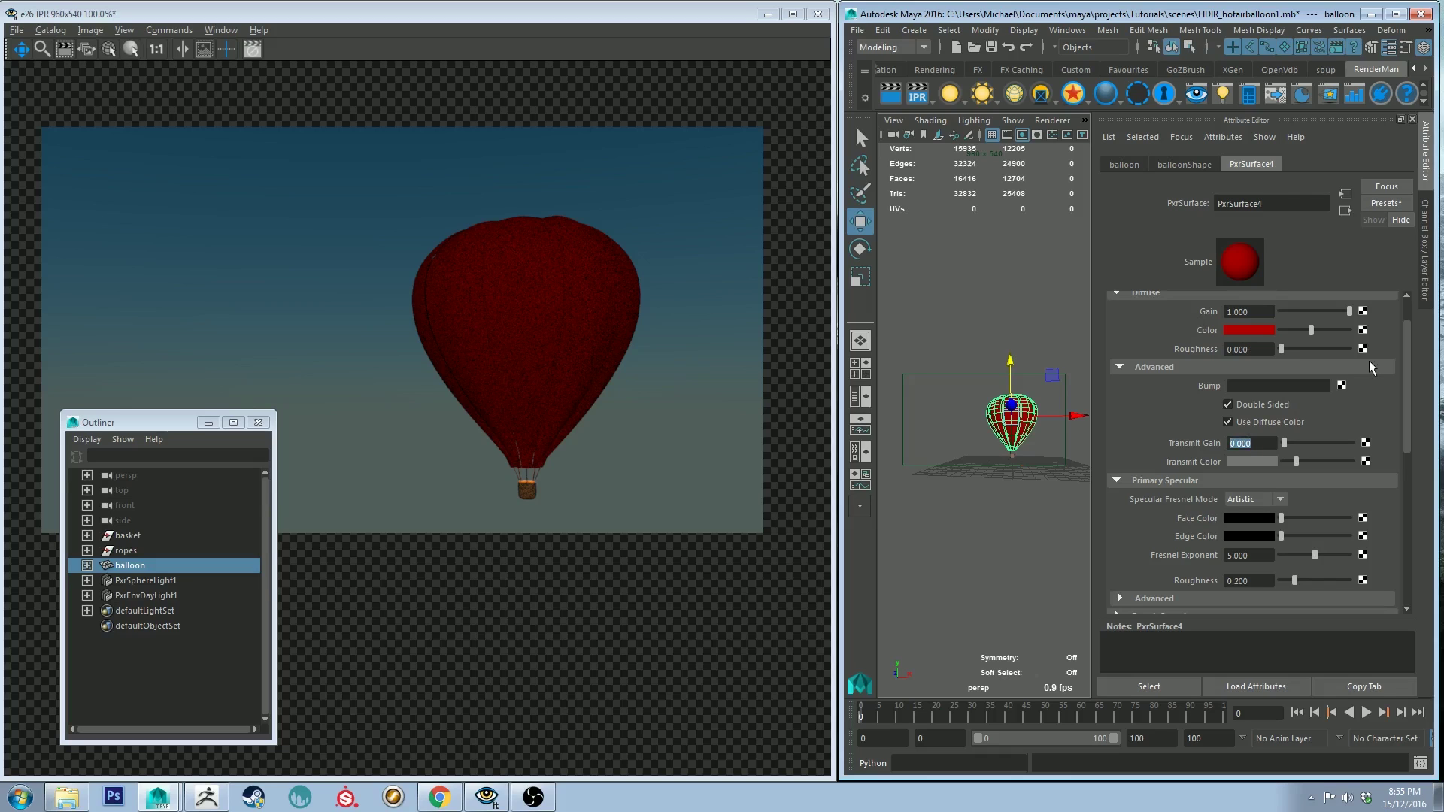
text(0.2)
key(Return)
click(917, 93)
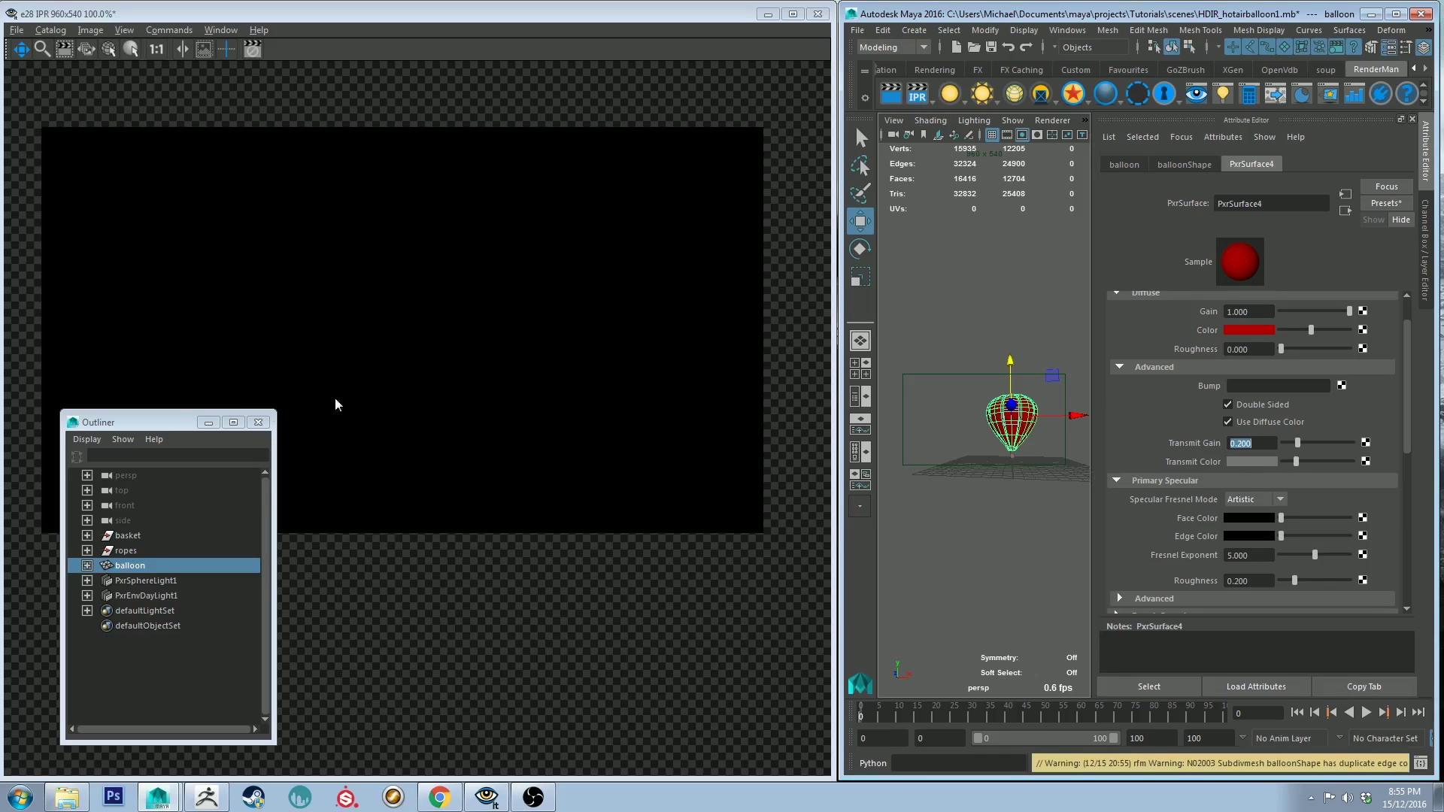
click(205, 424)
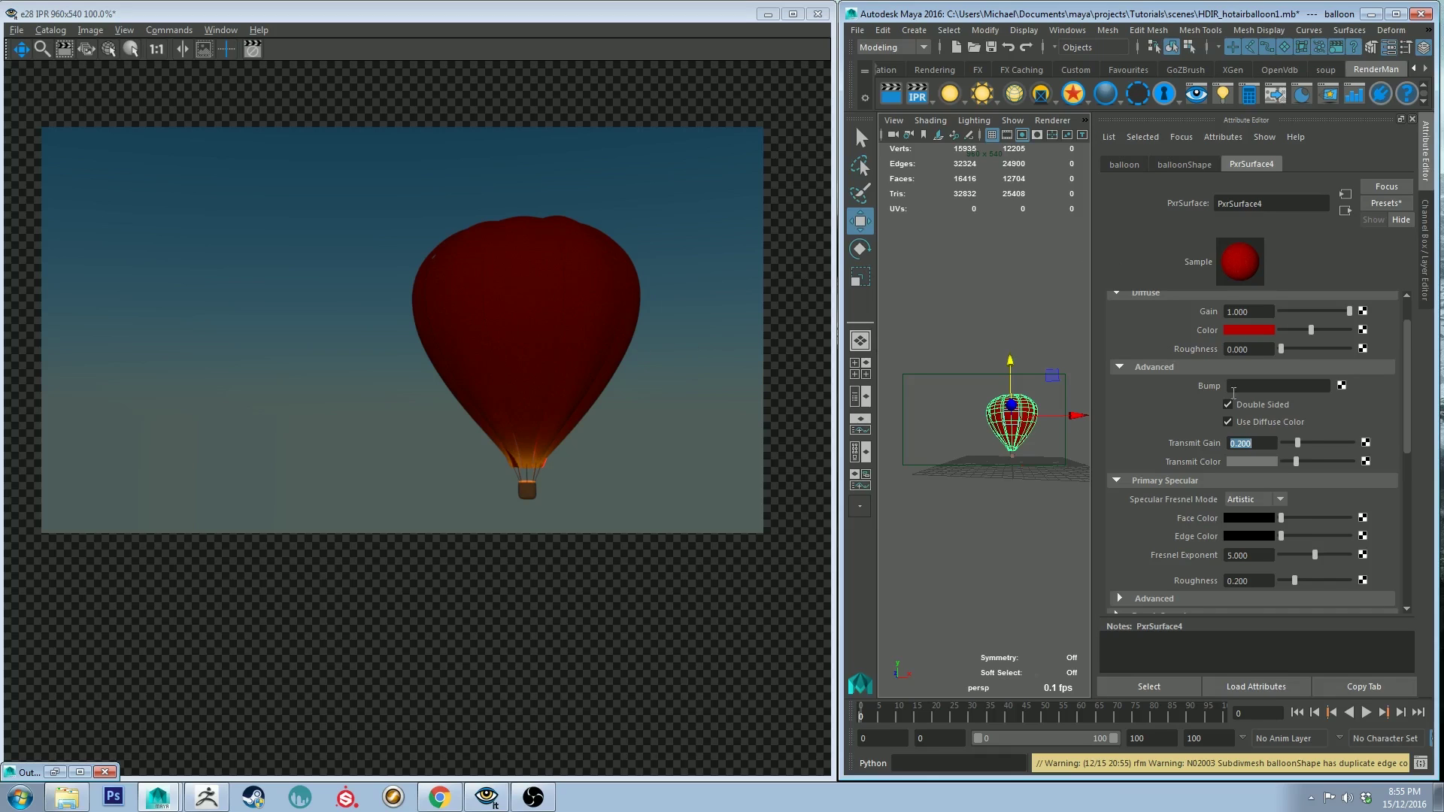
Give PxrSurface4 a red Primary Specular Face Color, dark grey Edge Color and roughness 0.349.
scroll(1203, 406, down, 2)
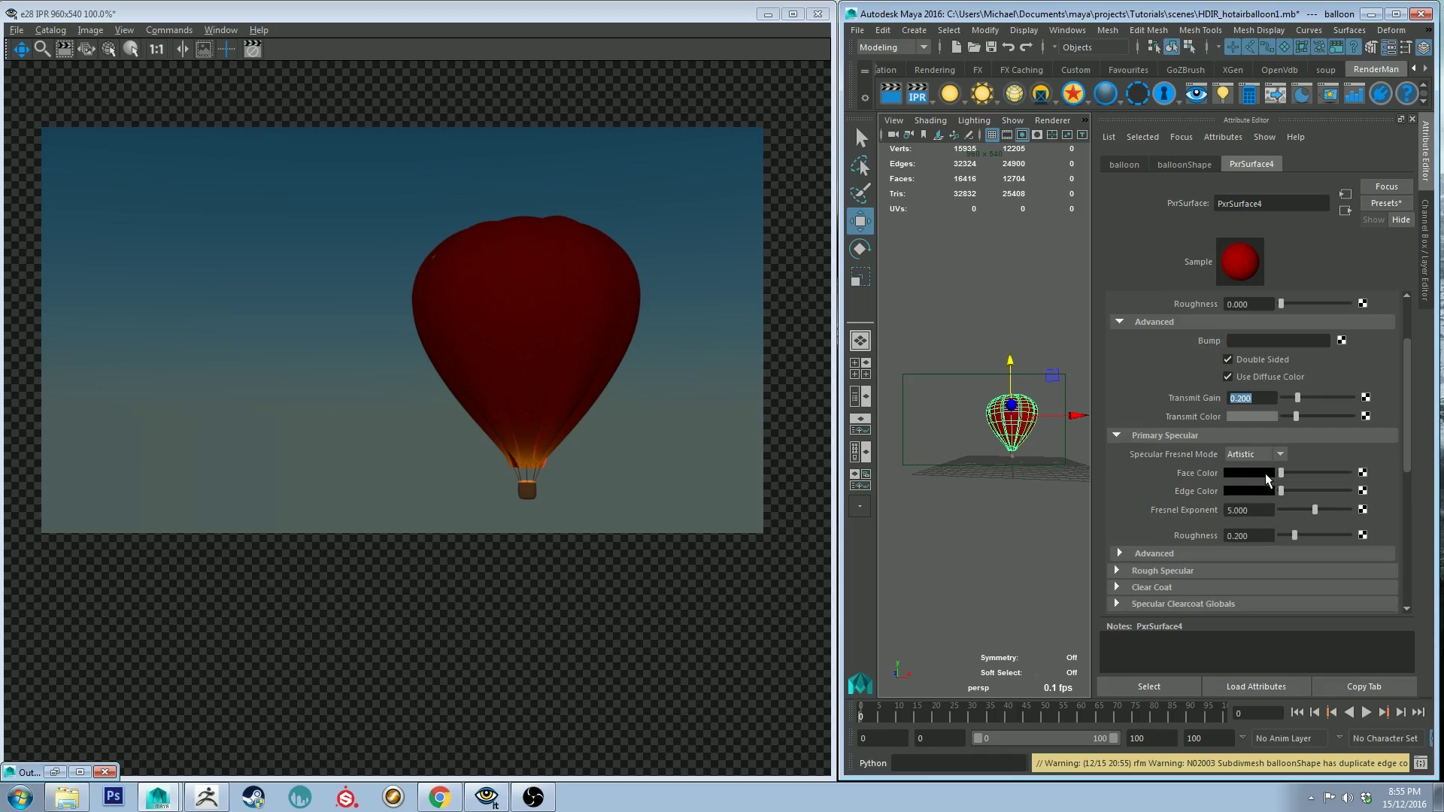
click(1267, 473)
click(1252, 473)
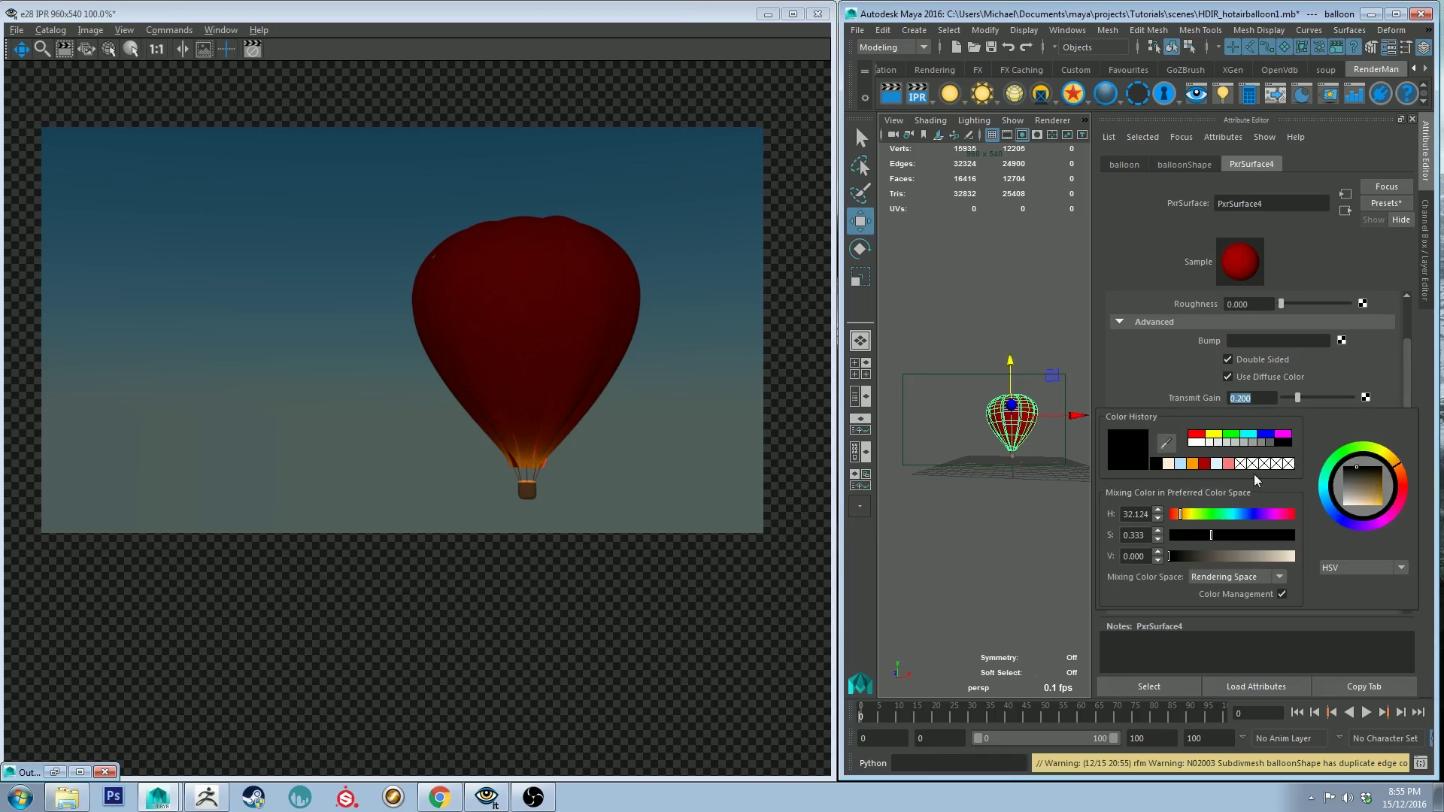
click(1204, 463)
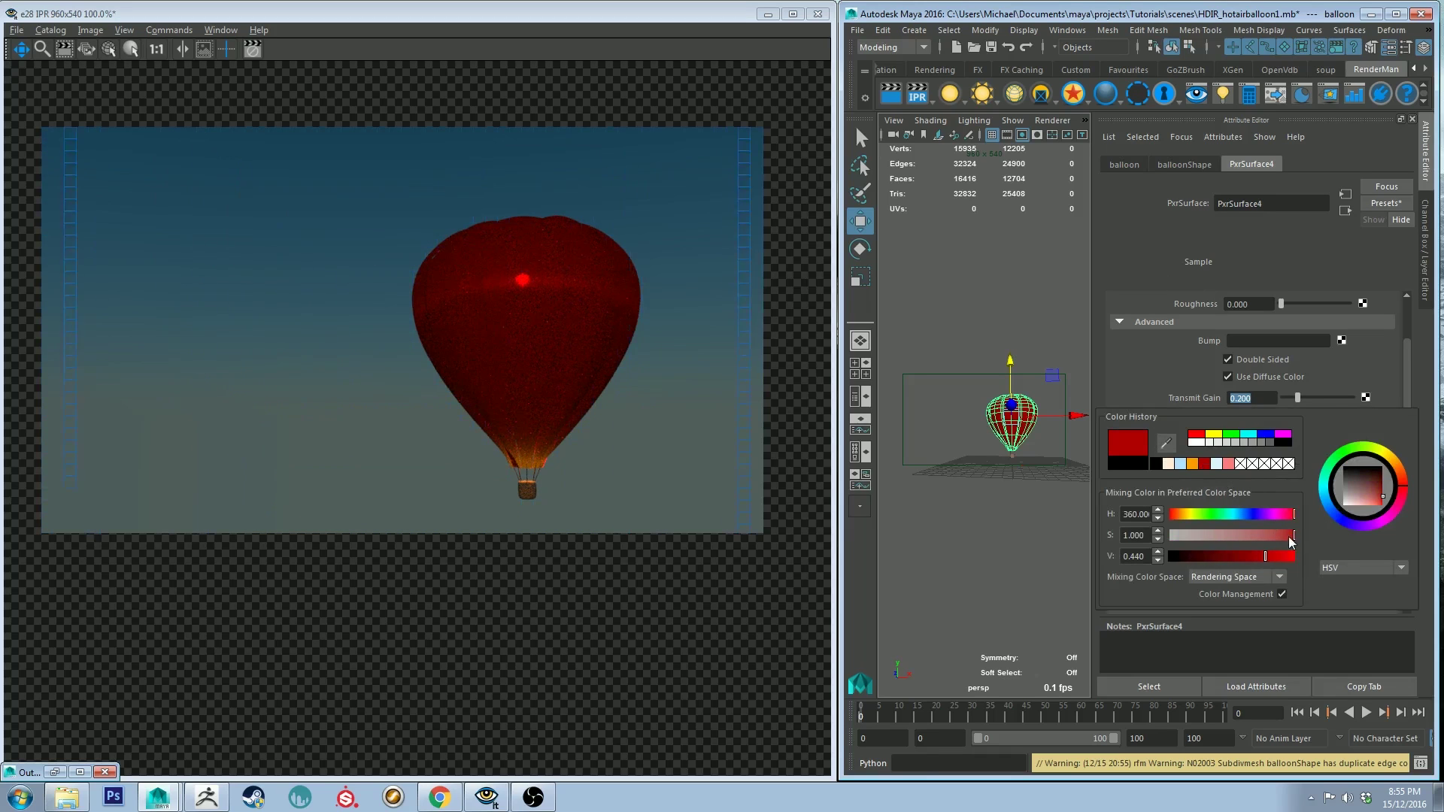
drag(1289, 536, 1281, 561)
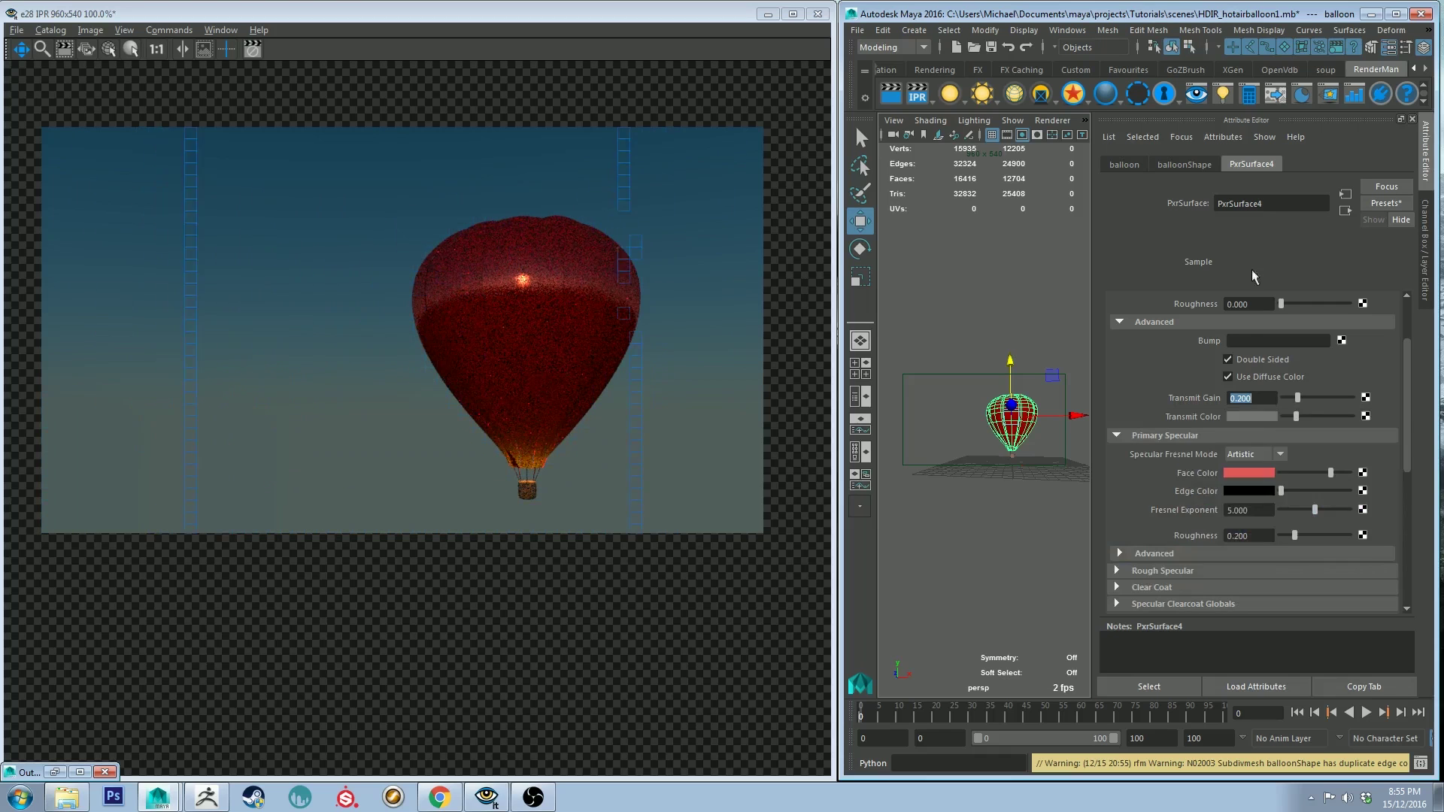
drag(1281, 489, 1293, 493)
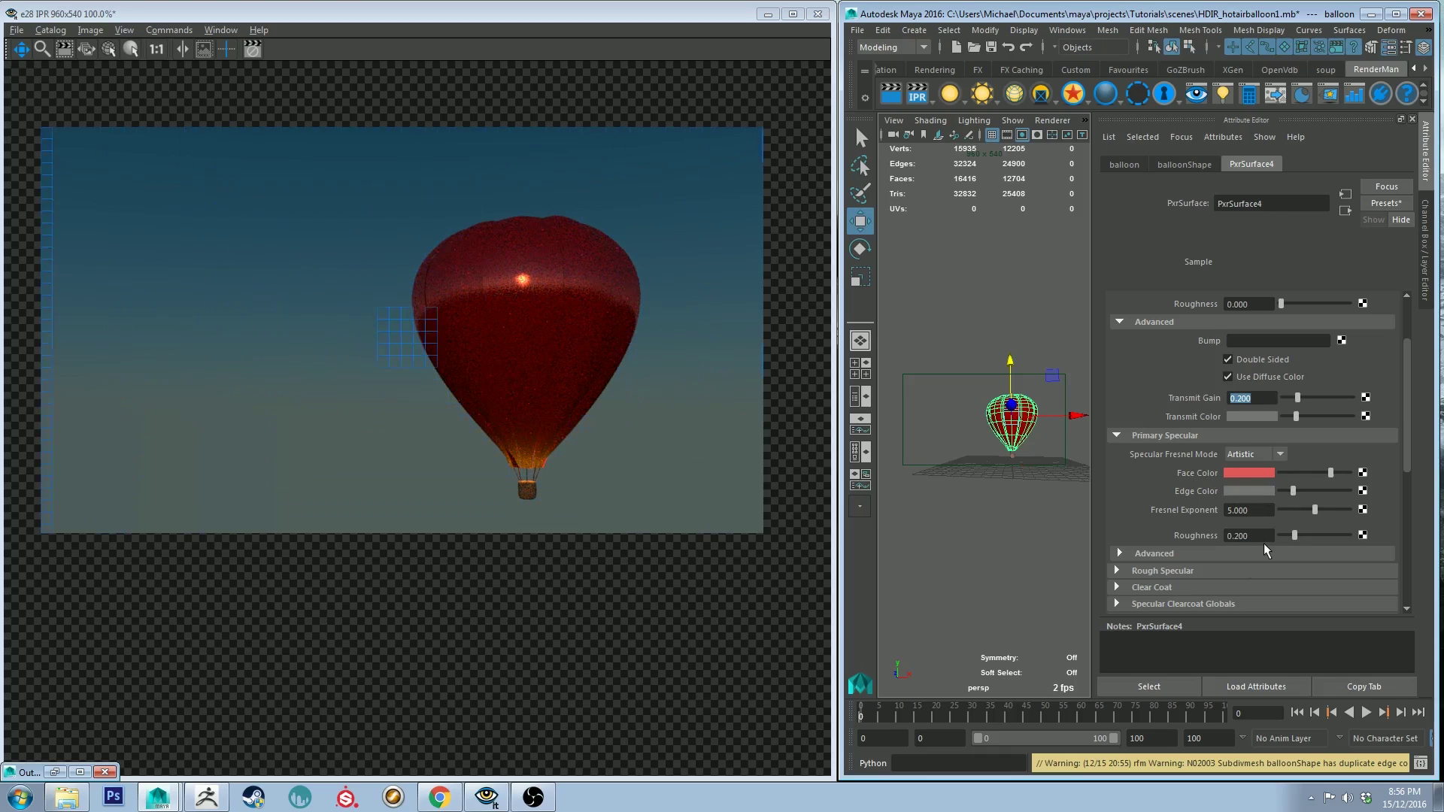
mouse_move(1296, 535)
mouse_down()
mouse_move(1315, 538)
mouse_move(1303, 536)
mouse_up()
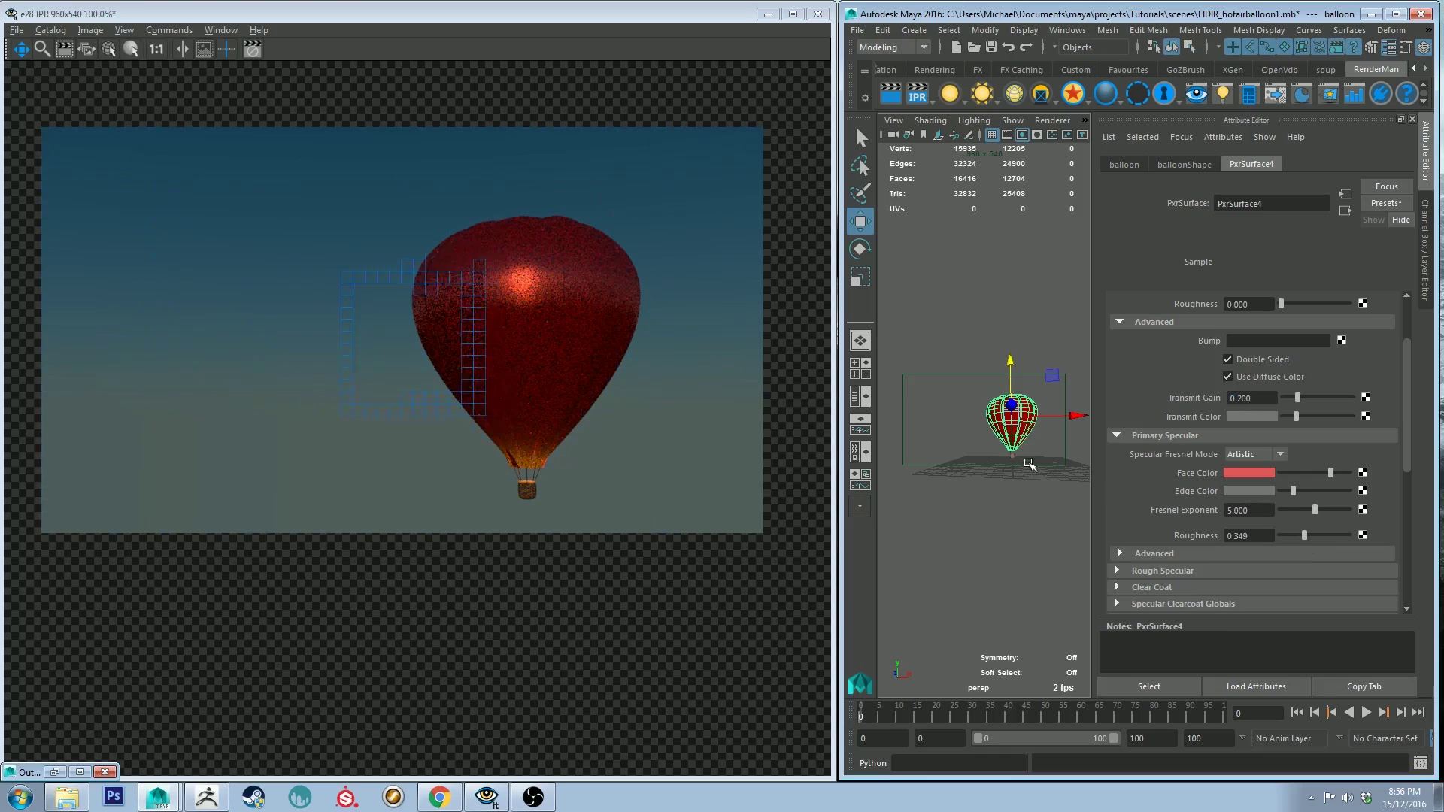
Re-aim the daylight with the Rotate tool, then reselect the balloon.
click(1023, 471)
key(e)
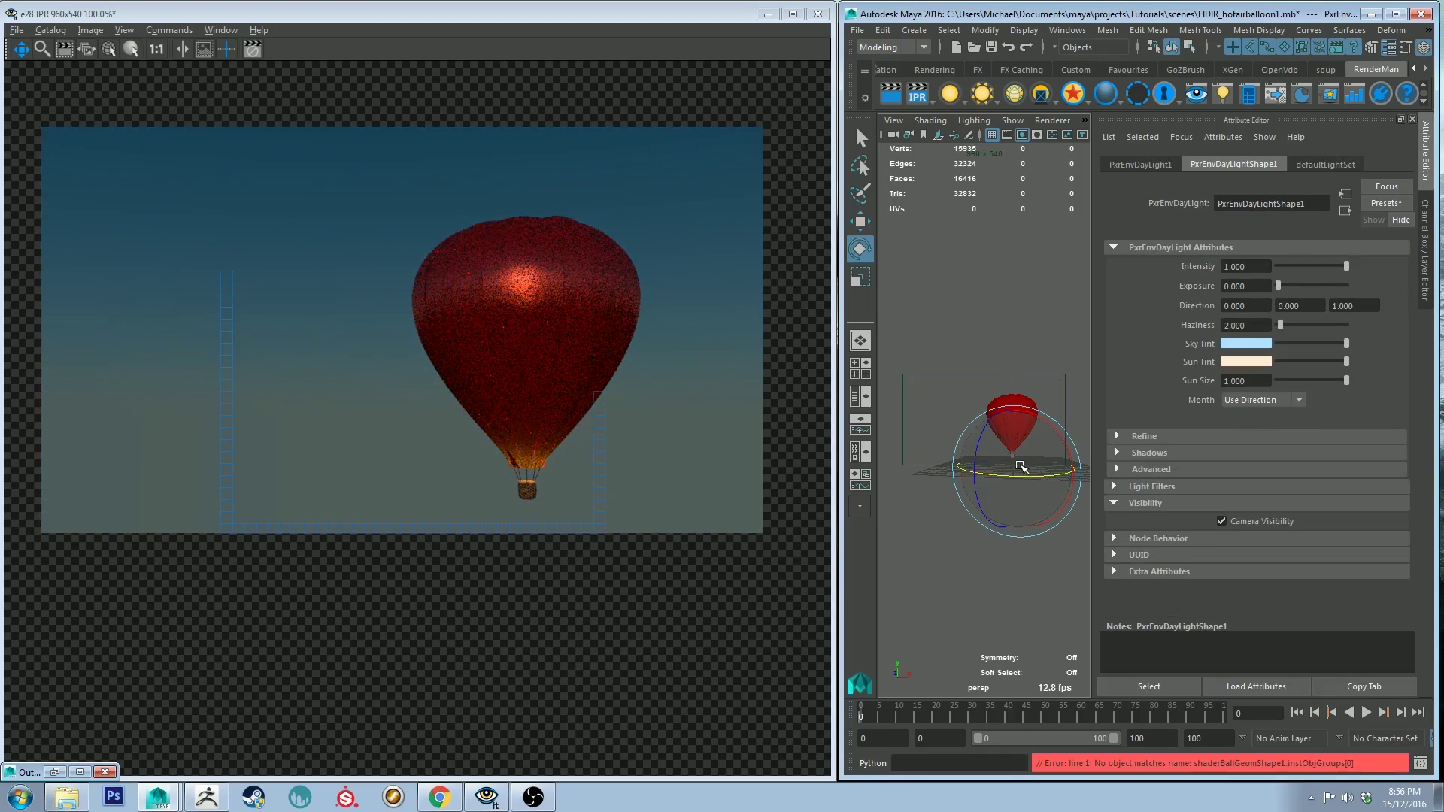
click(1030, 355)
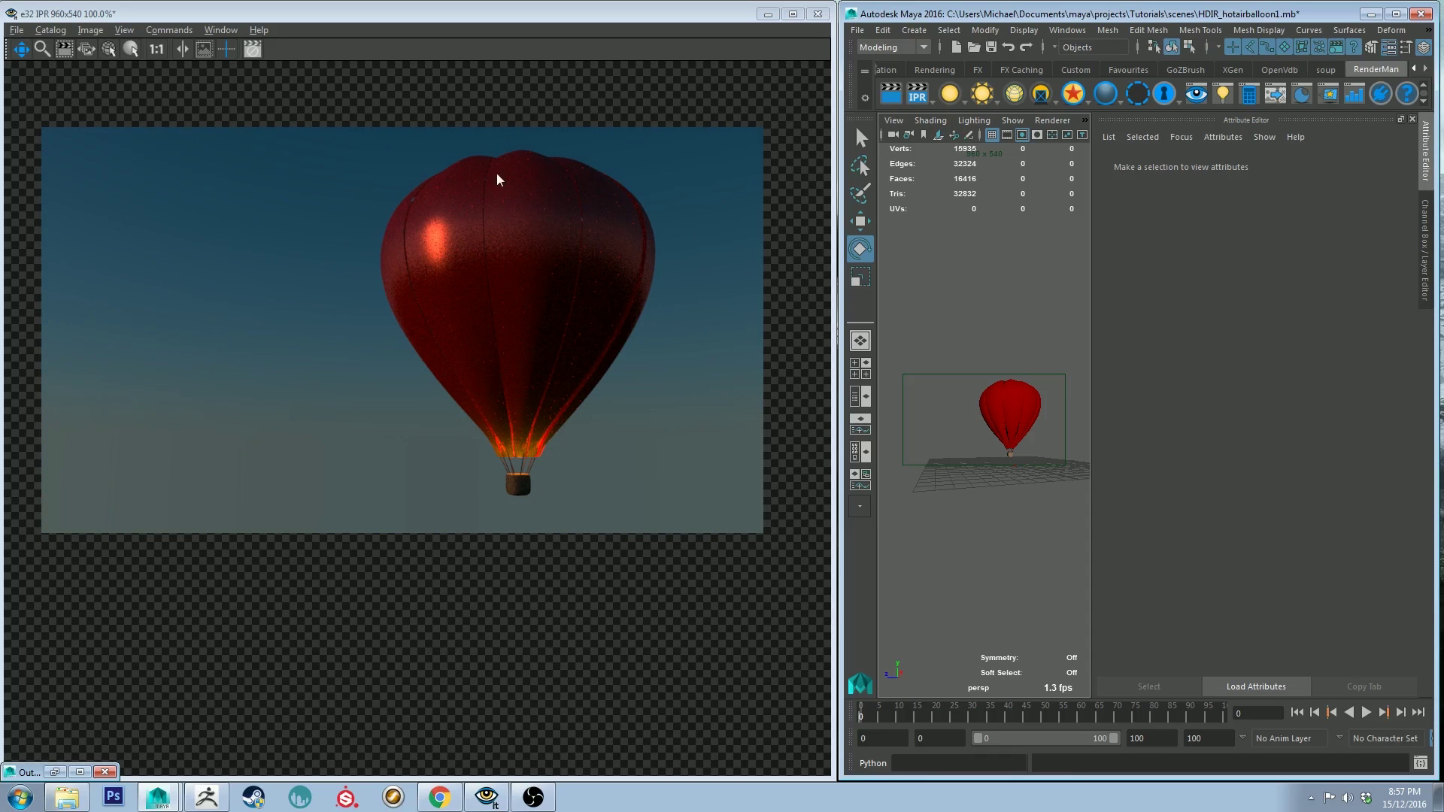
click(1006, 403)
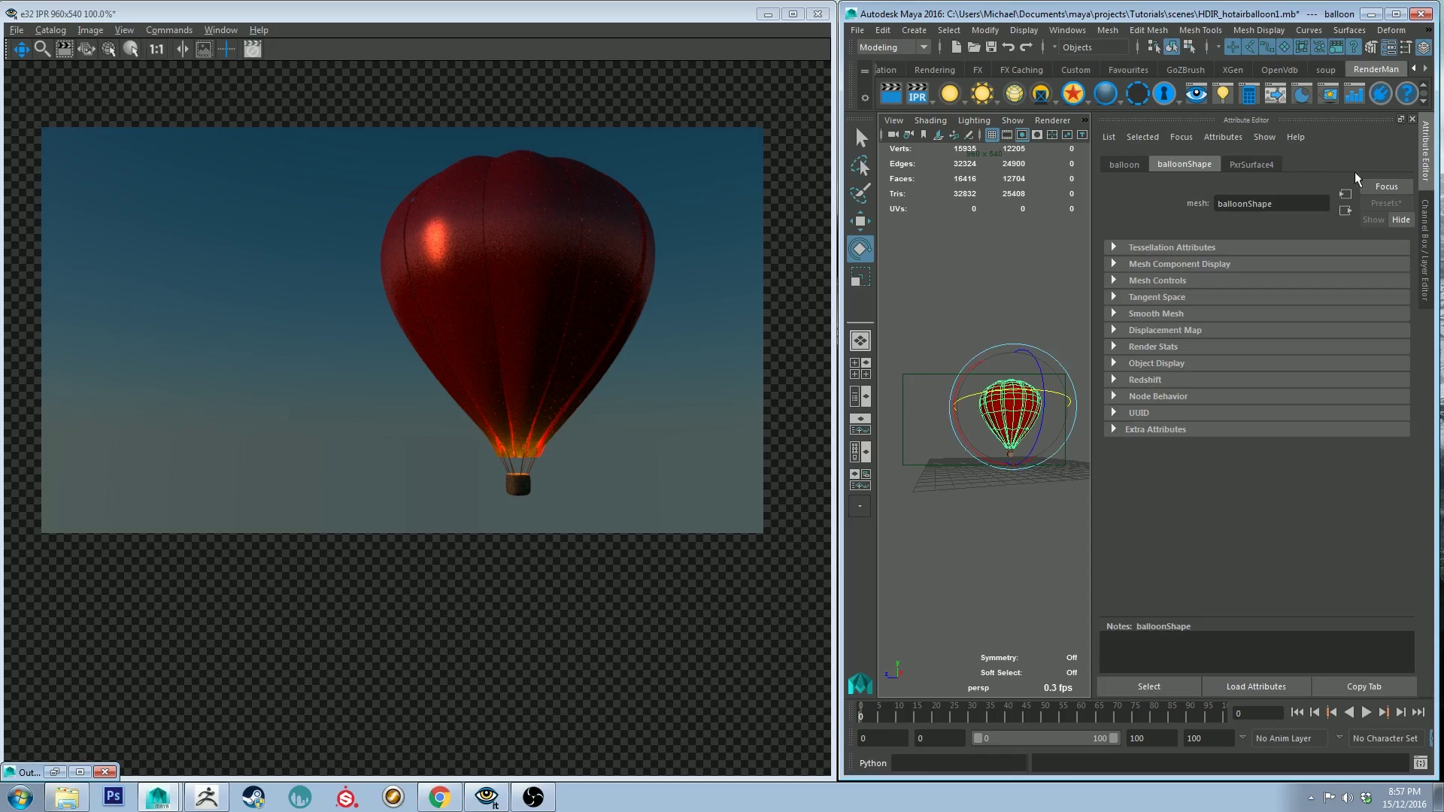
Set PxrSurface4's Transmit Color to a pinkish red.
click(1270, 162)
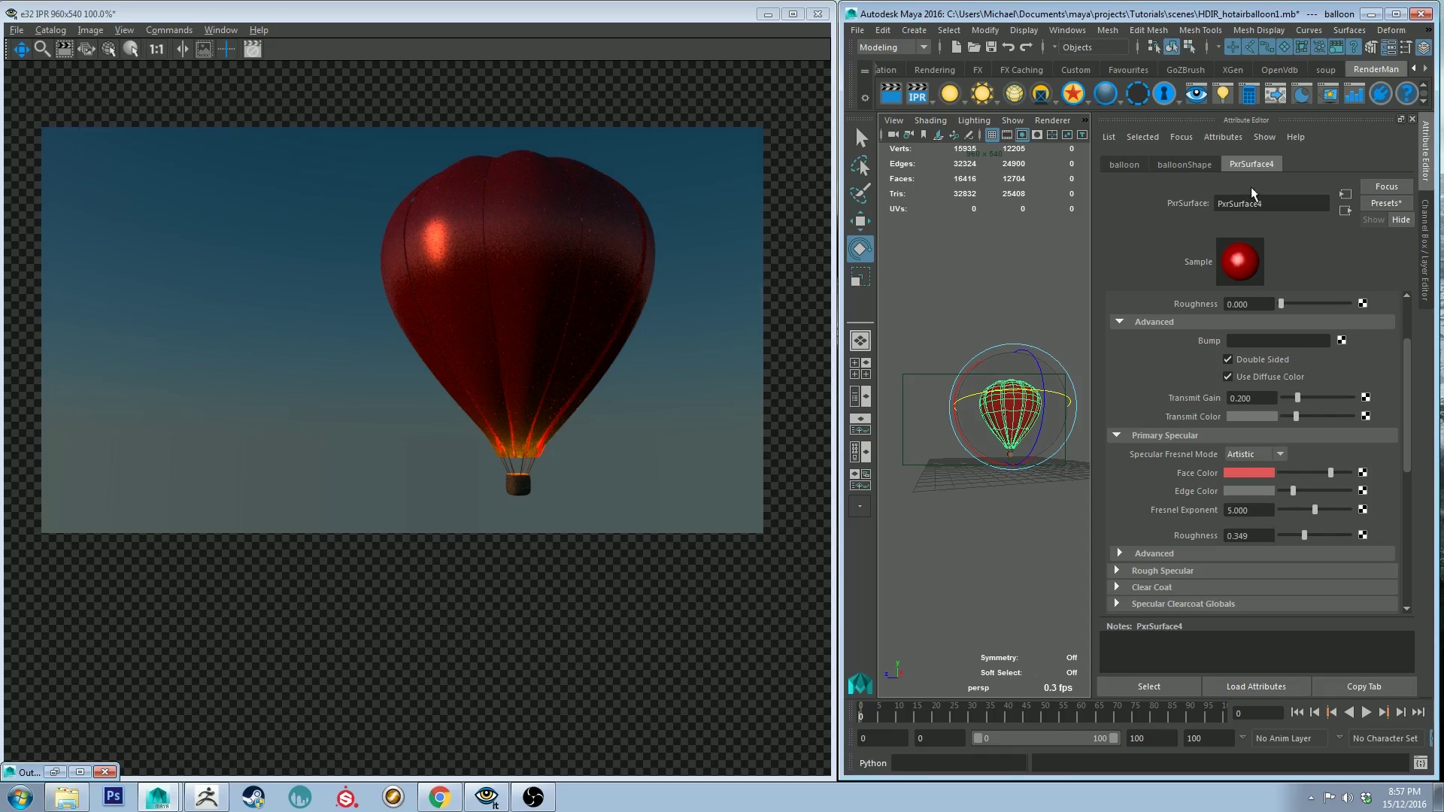
click(1239, 416)
click(1142, 407)
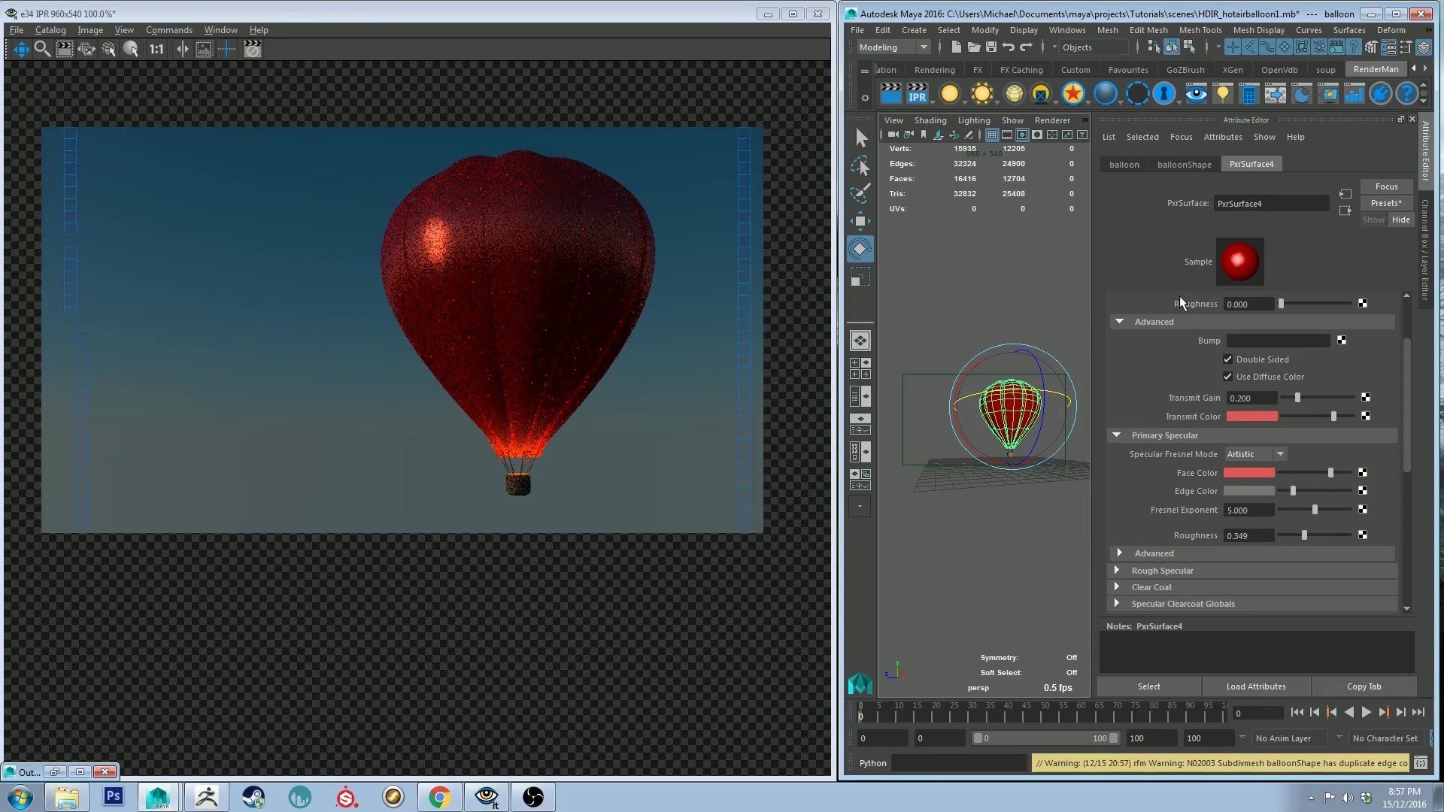
Open the render view Catalog and compare the latest IPR snapshot with the earlier one.
key(ctrl+k)
click(78, 233)
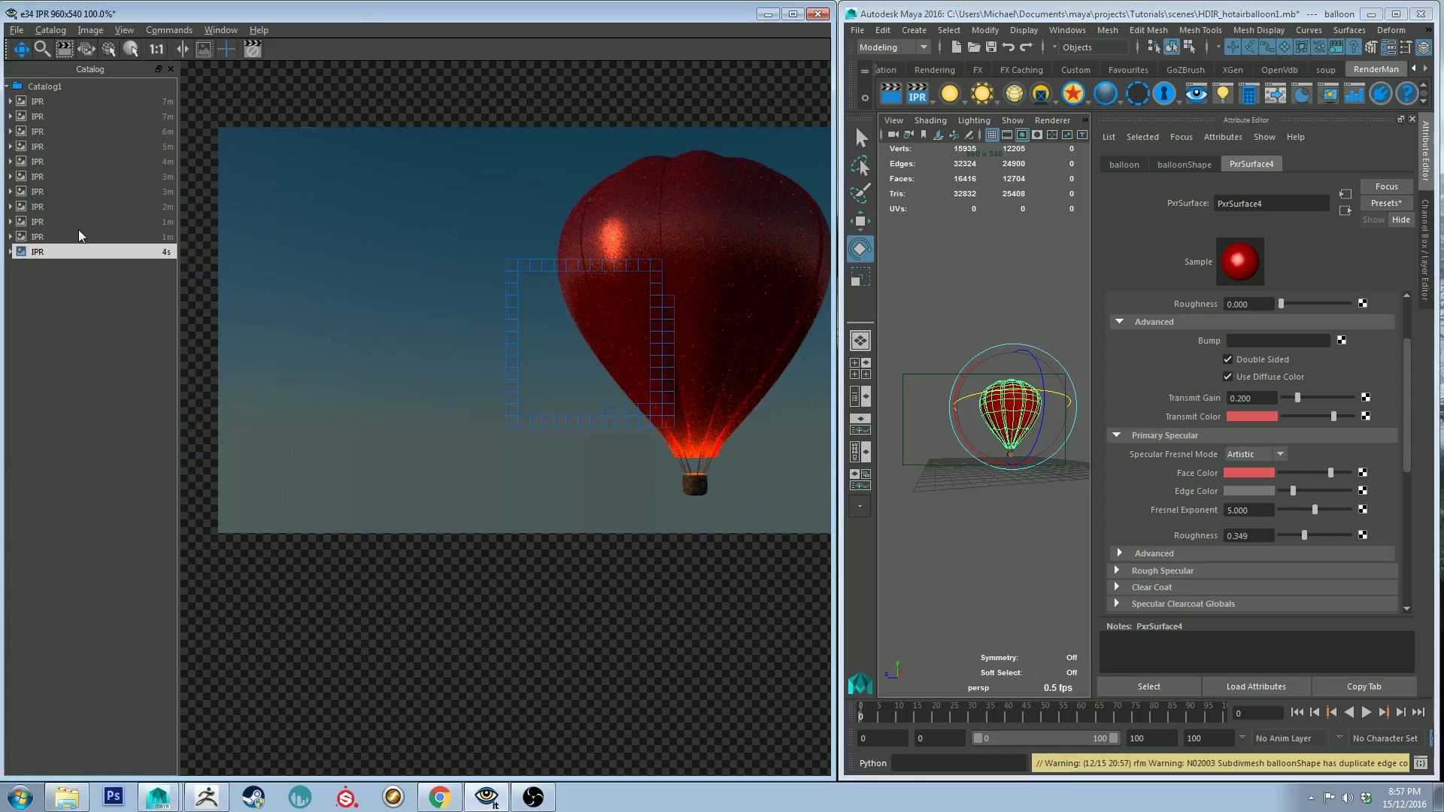
click(75, 246)
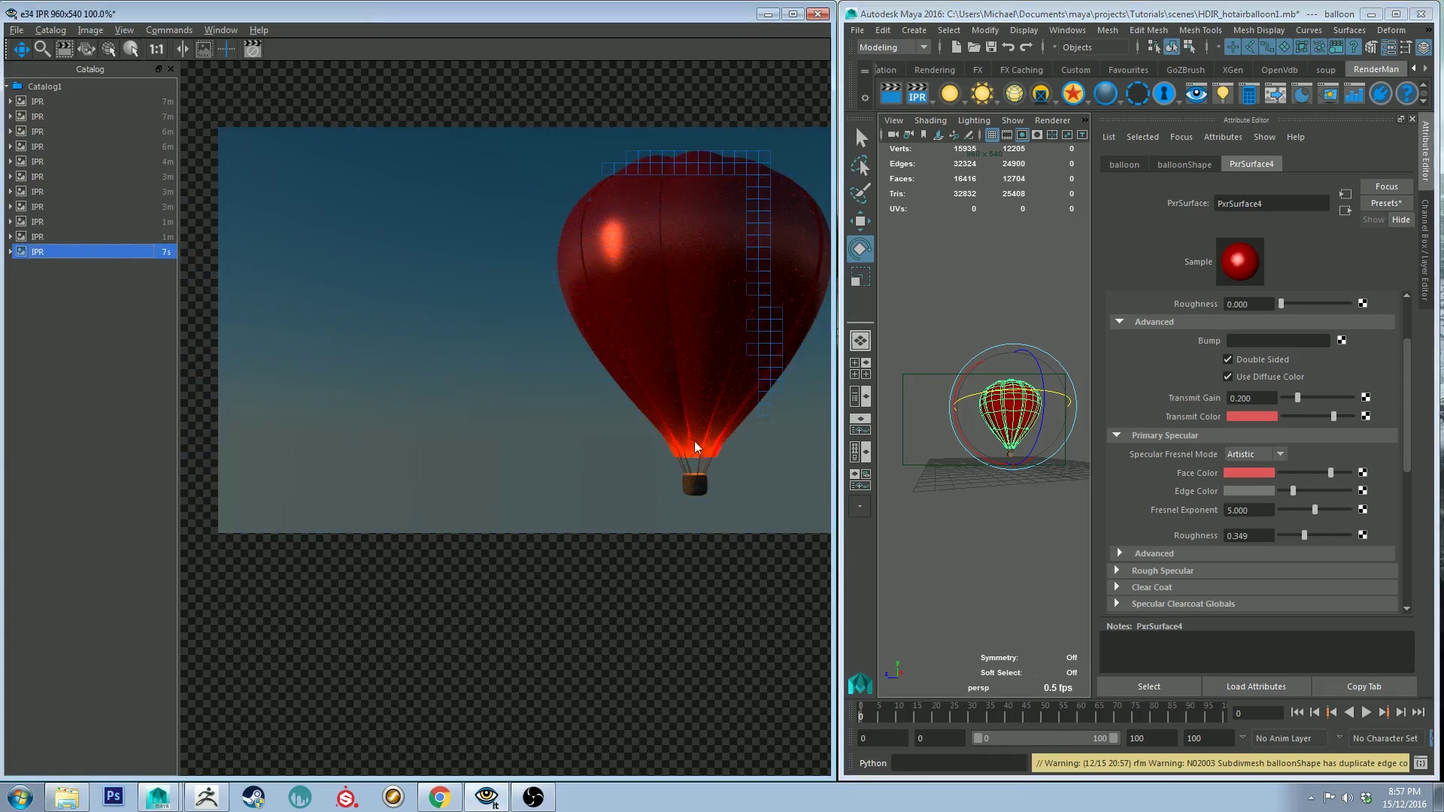
click(155, 237)
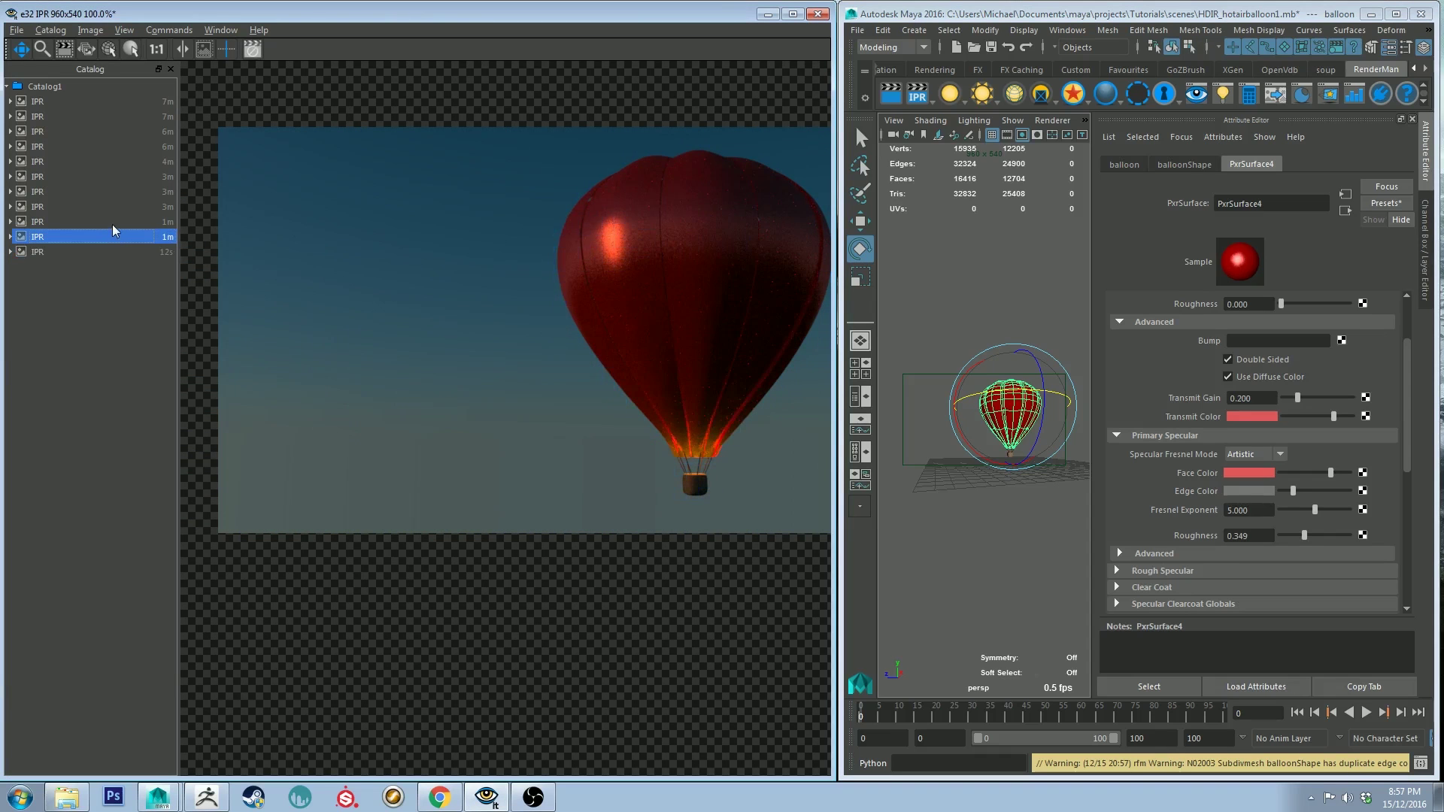
click(98, 254)
click(97, 241)
click(97, 249)
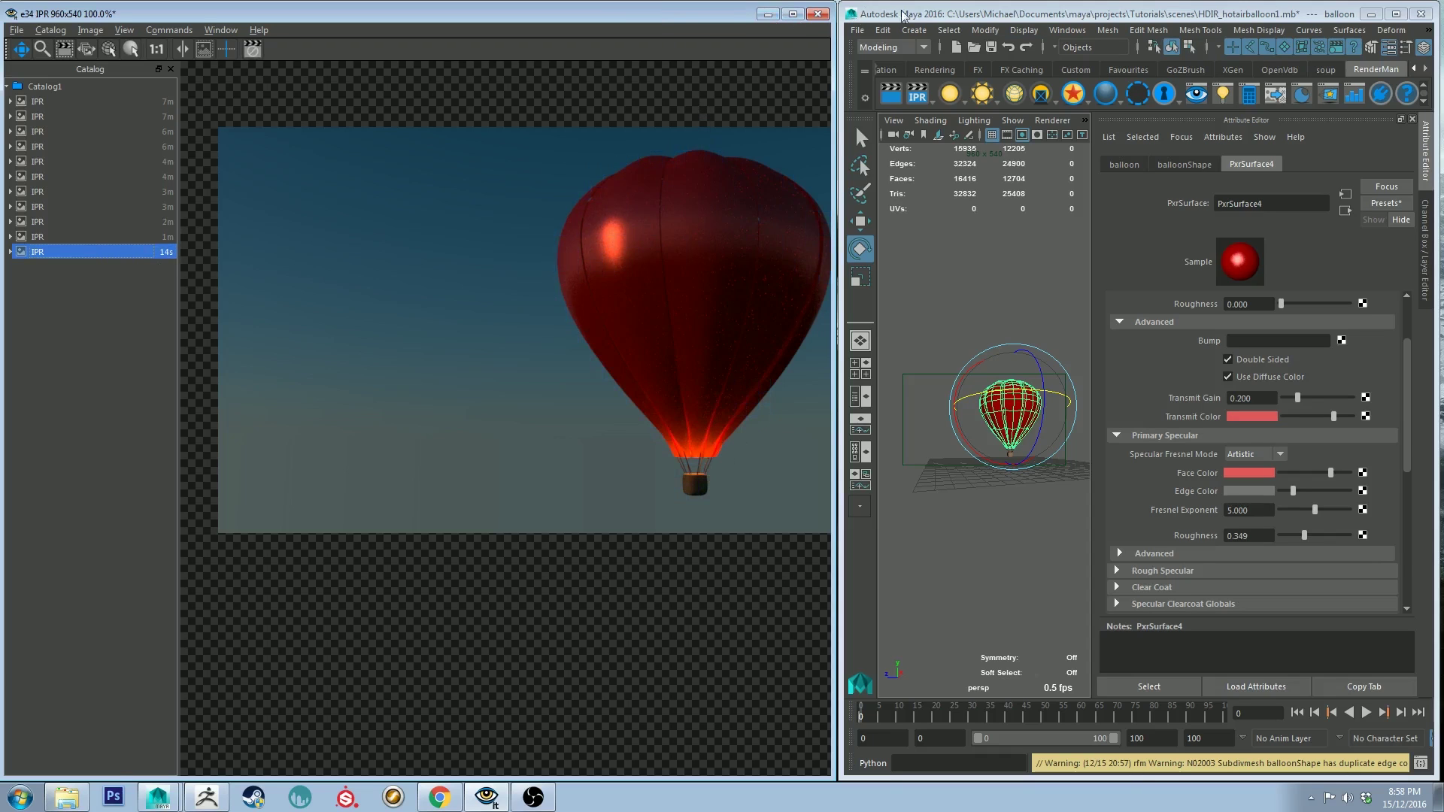
click(1136, 296)
scroll(1231, 410, down, 1)
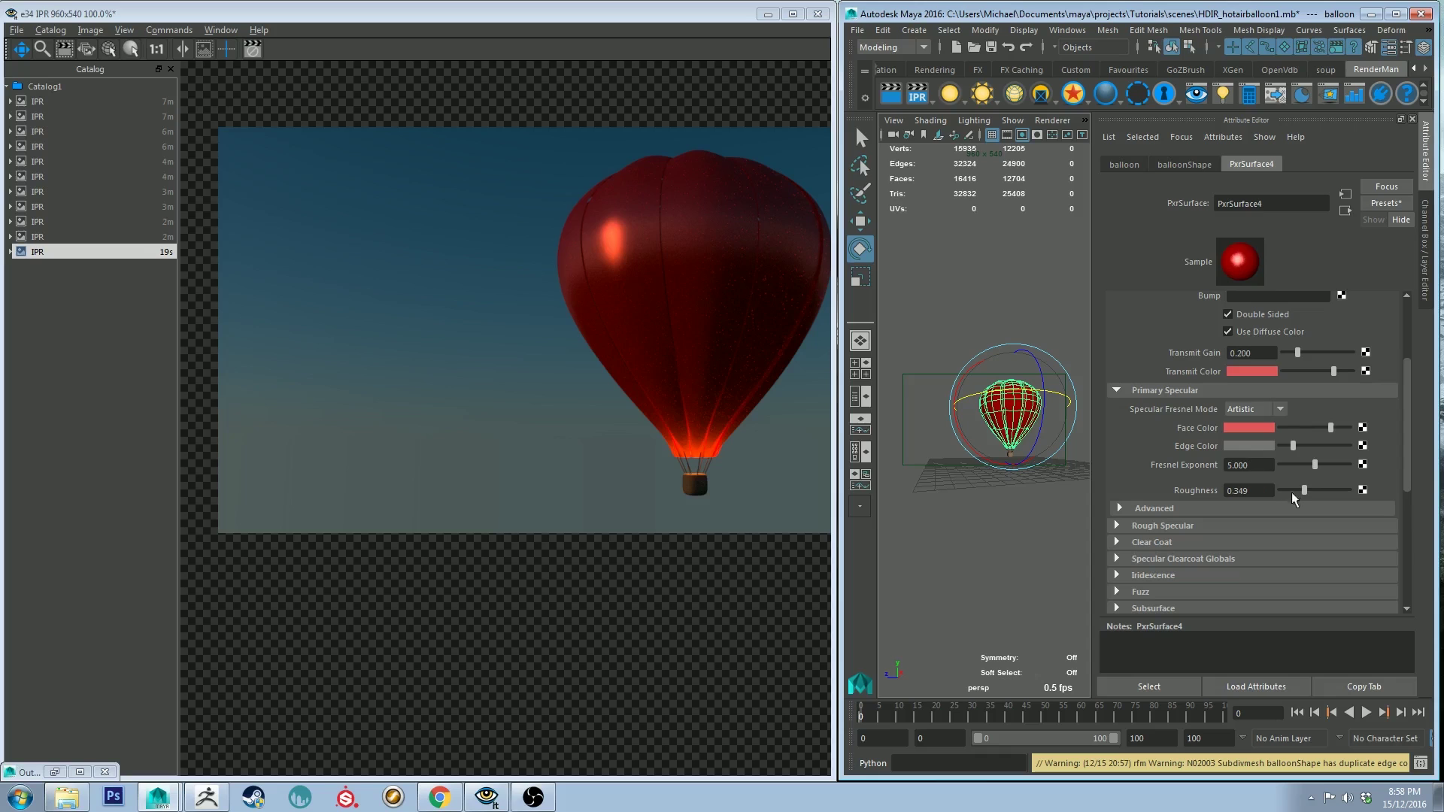
Raise primary specular roughness to 0.540 and give the clear coat a faint dark-grey face colour.
drag(1305, 490, 1316, 494)
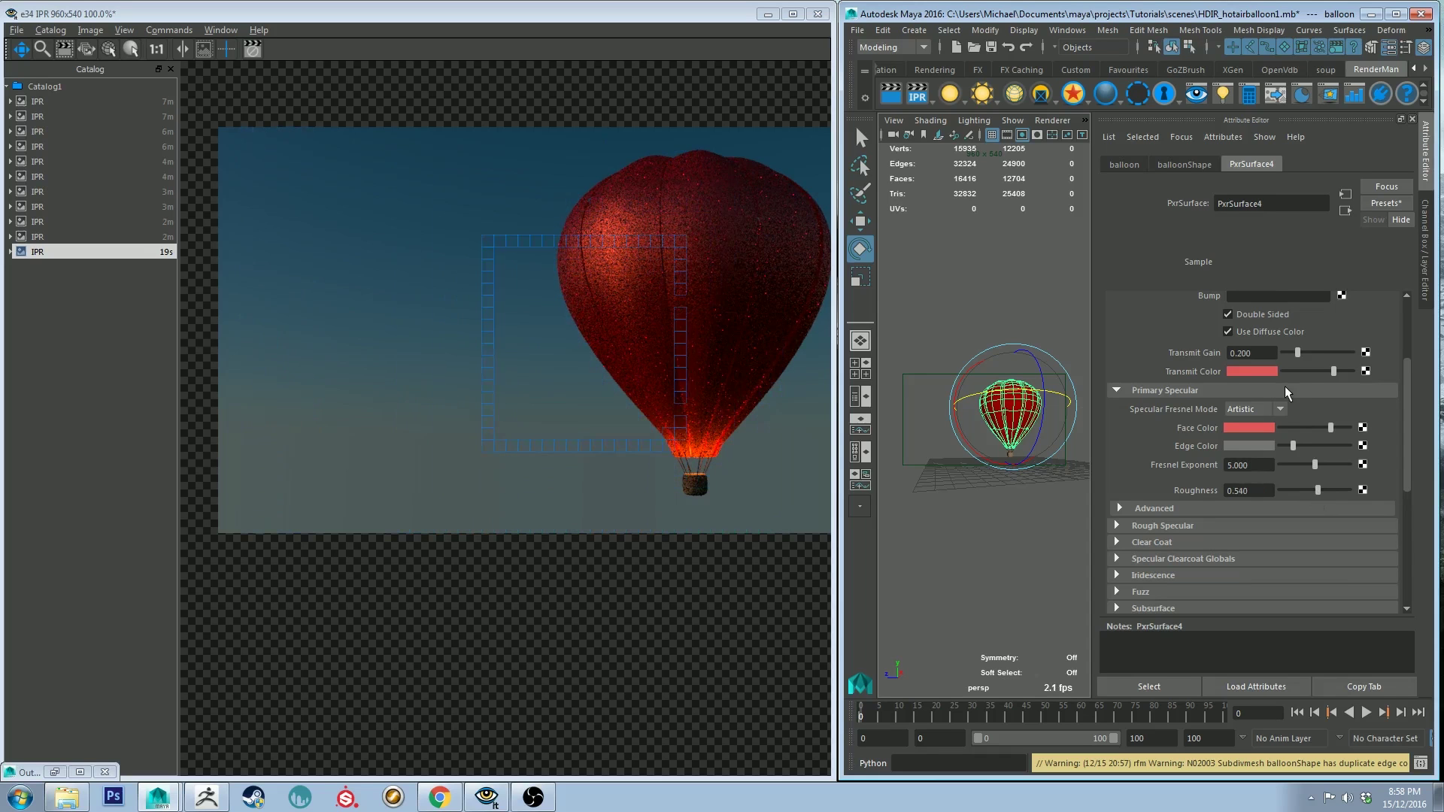
scroll(1283, 386, down, 3)
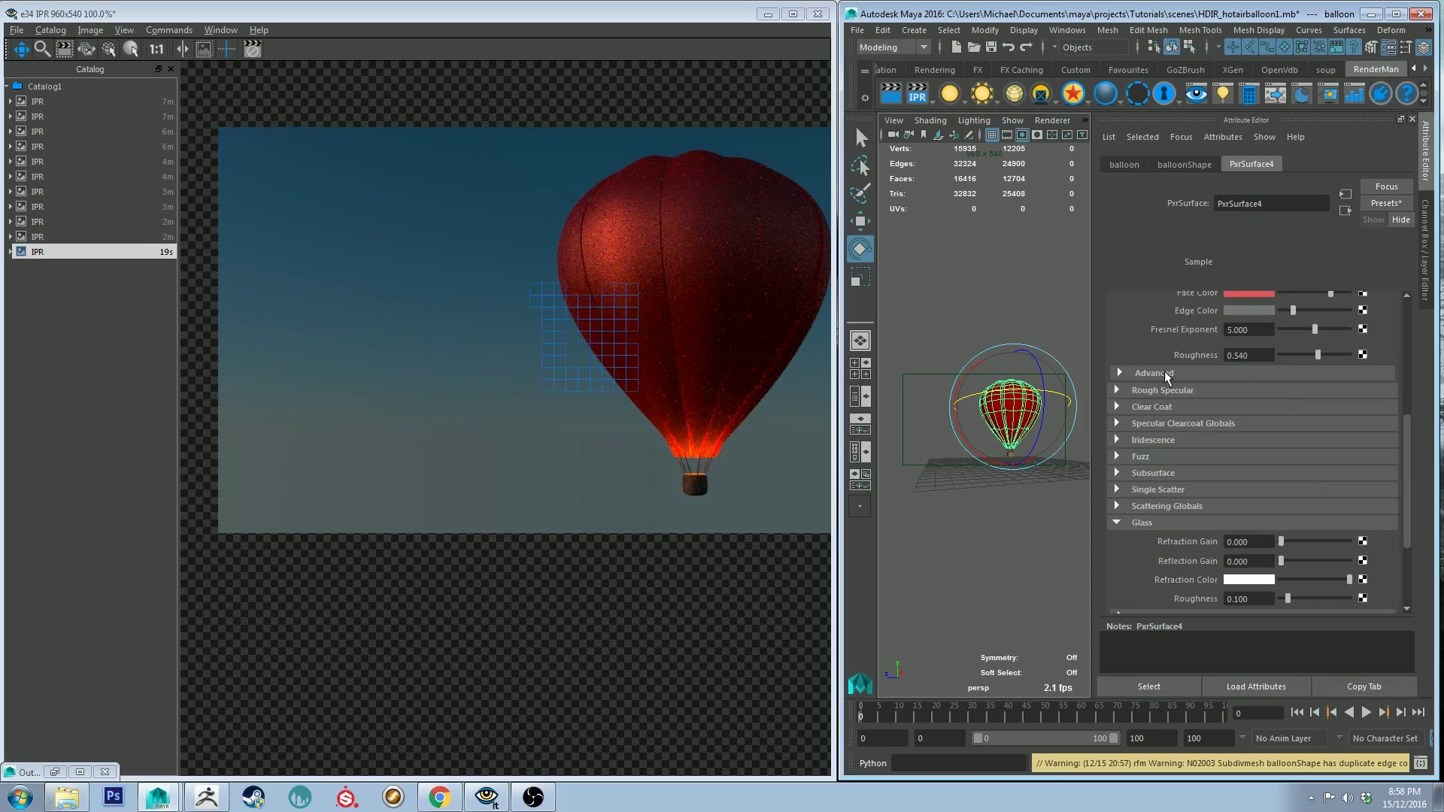
click(1148, 407)
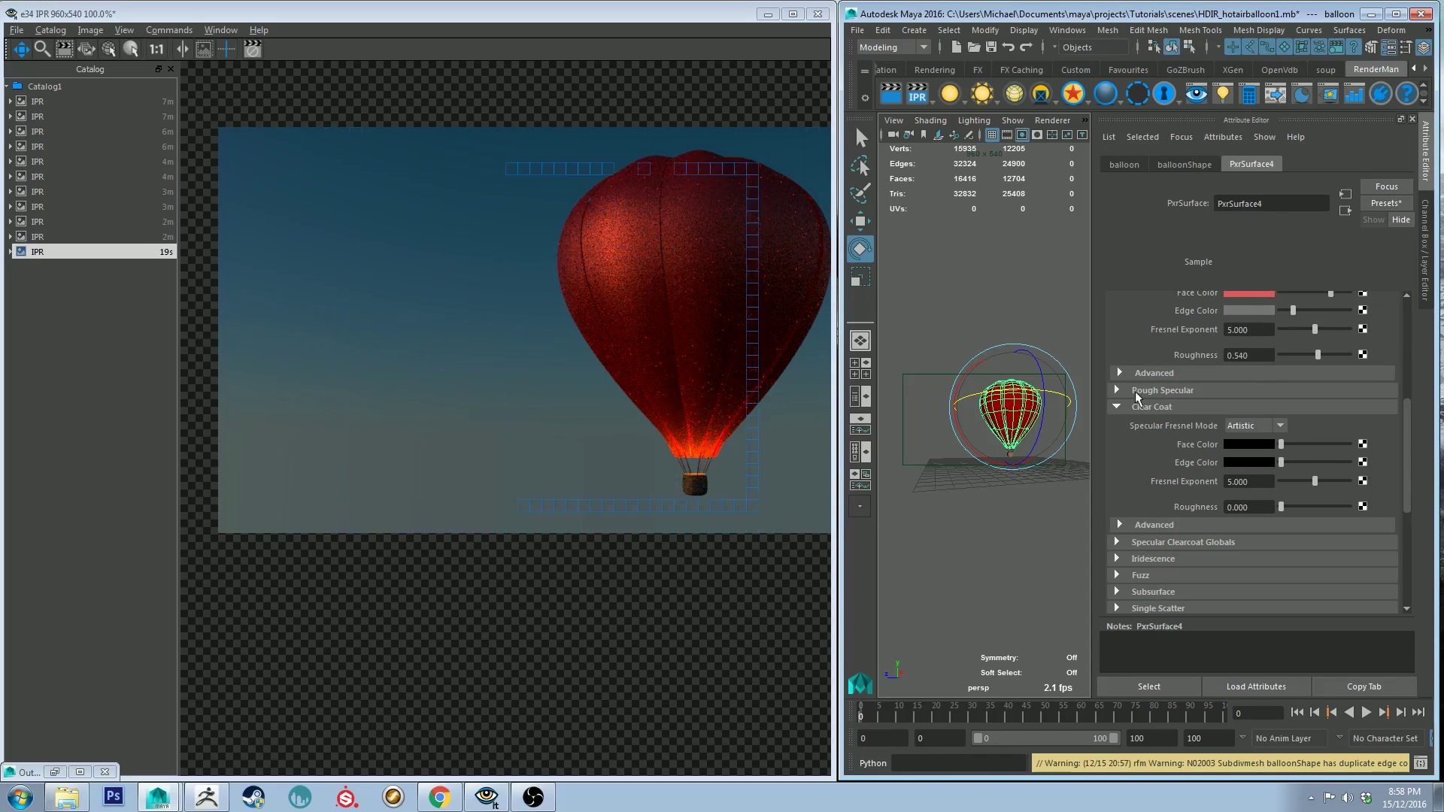
drag(1281, 442, 1283, 463)
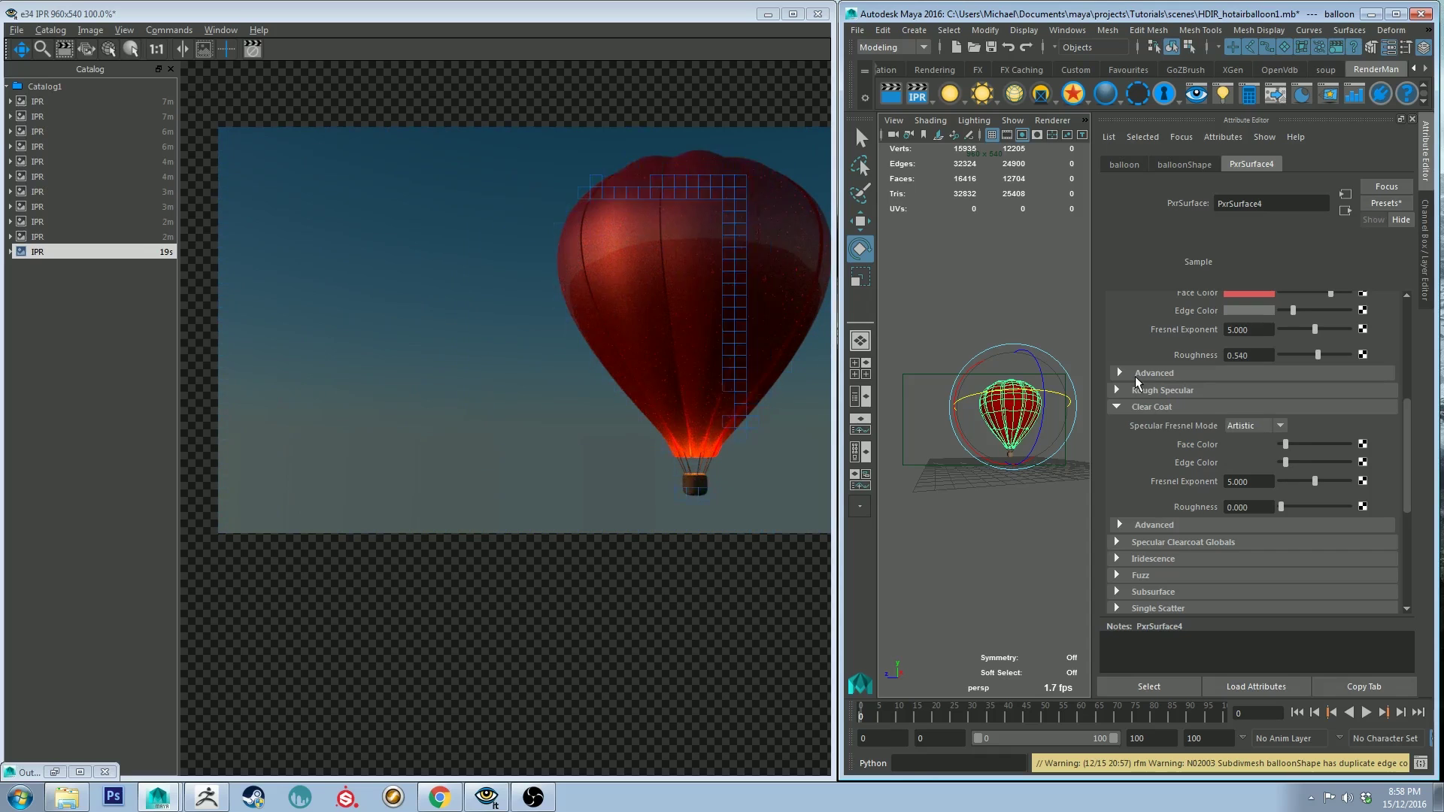
Set Clear Coat Roughness to 0.5 while checking the render preview.
scroll(1288, 369, up, 5)
click(669, 15)
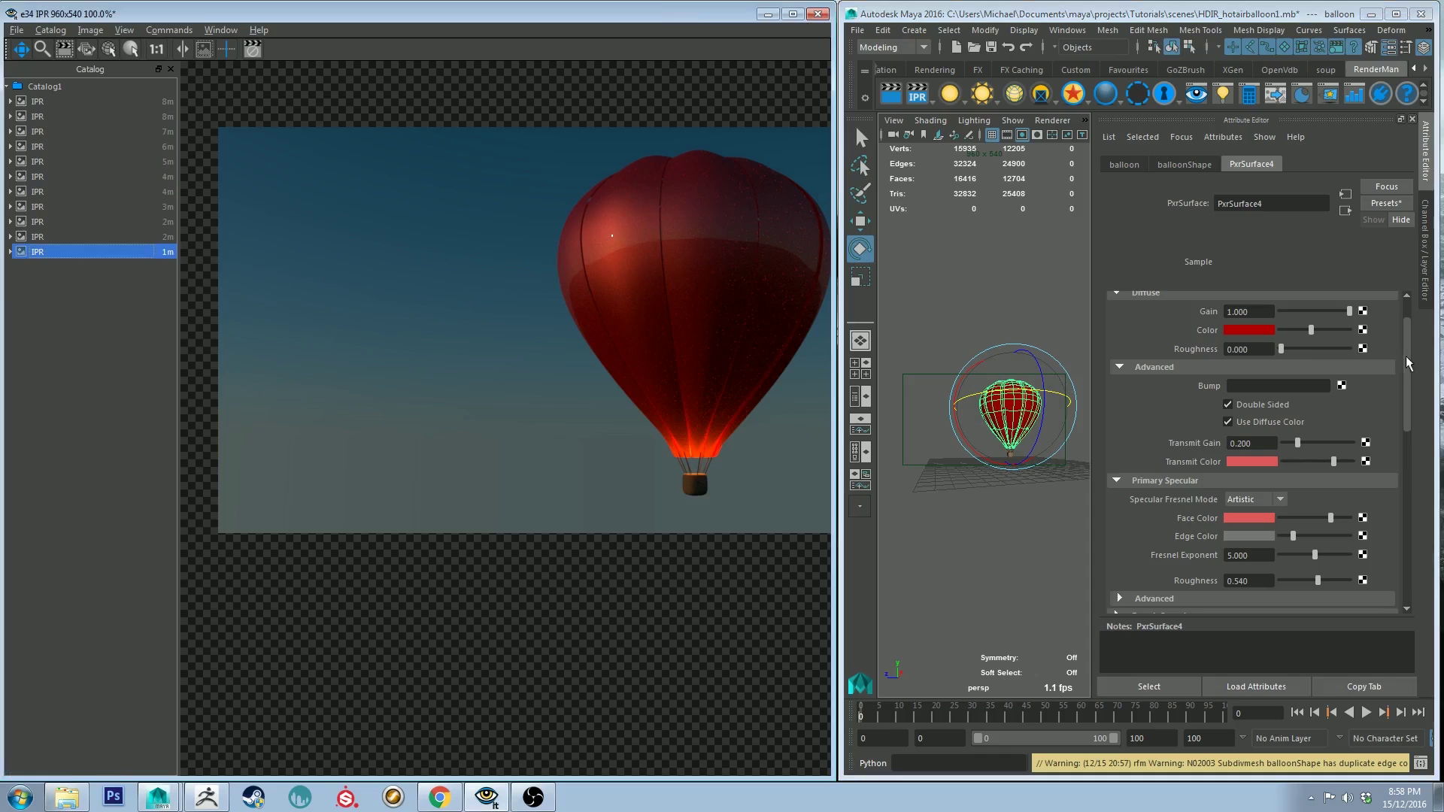
drag(1409, 363, 1407, 527)
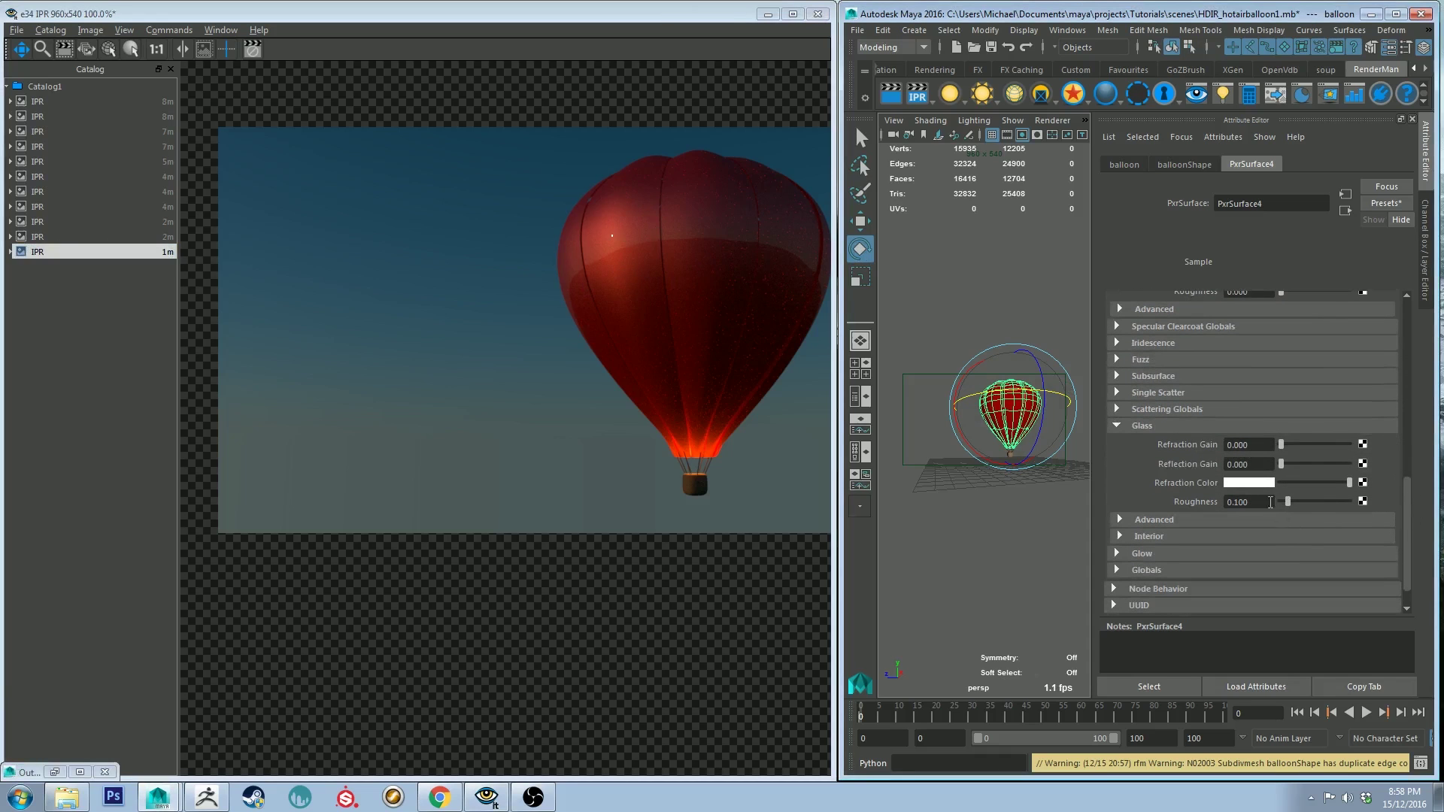
scroll(1243, 396, up, 3)
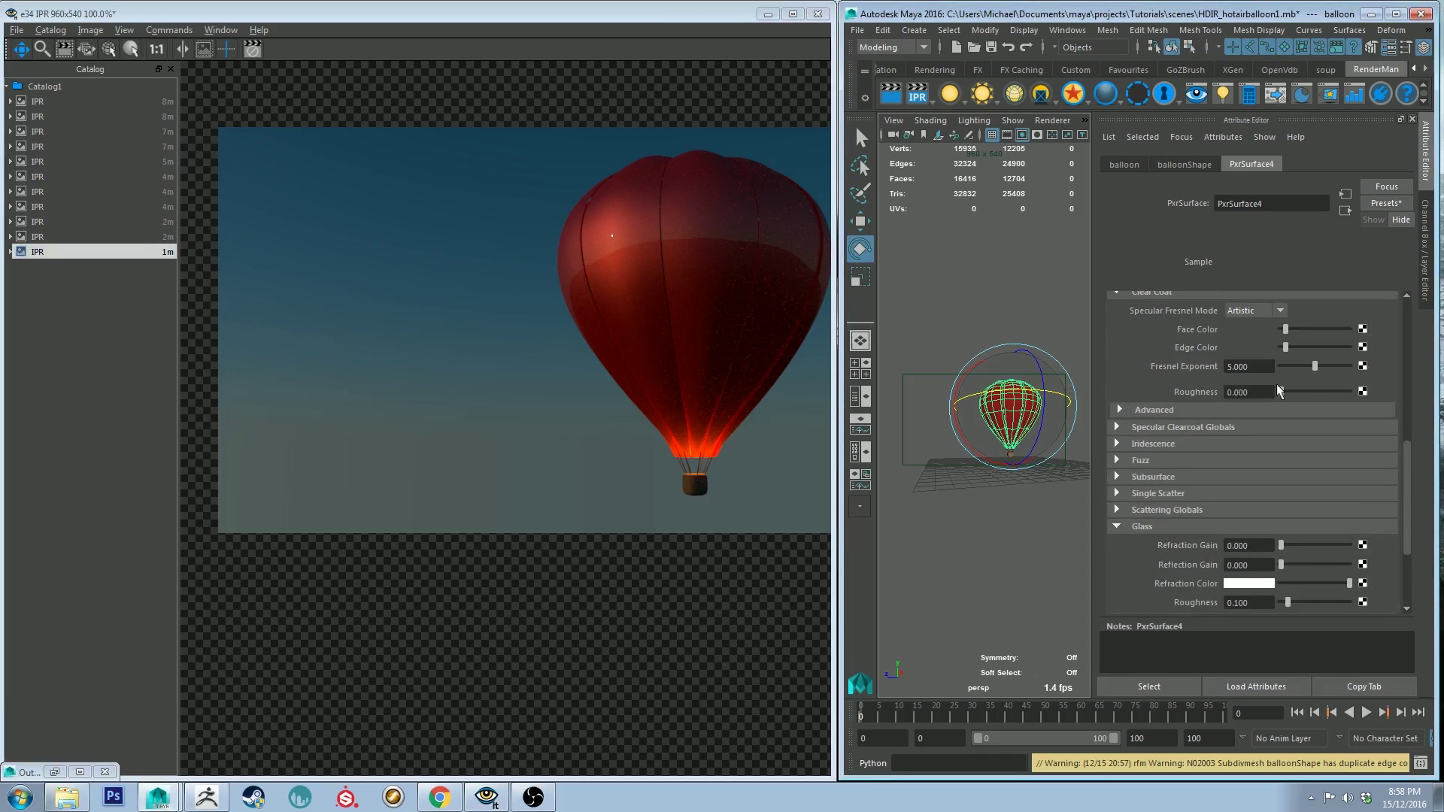
drag(1303, 389, 1350, 392)
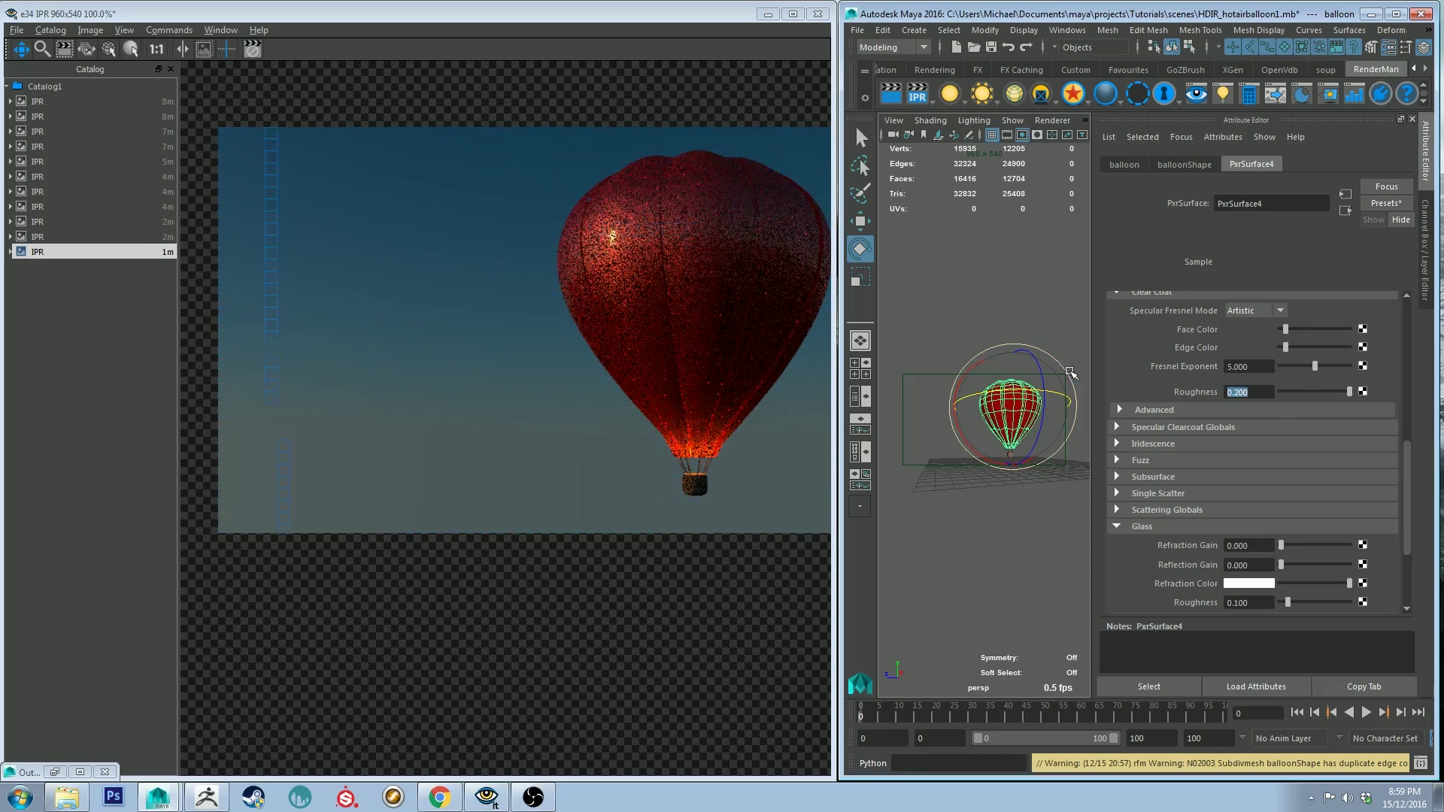
text(0.5)
key(Return)
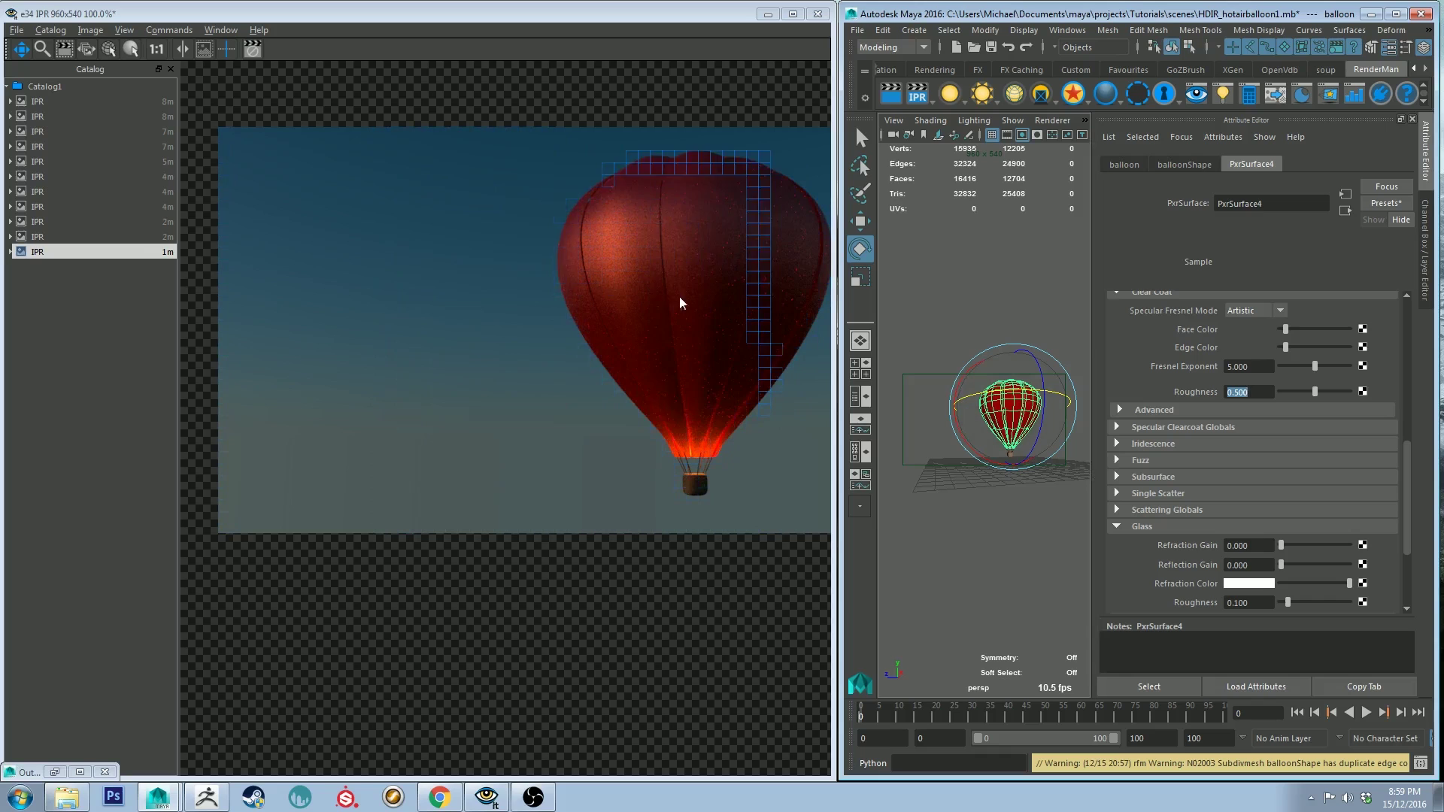
Make the Primary Specular Face Color dark red from the colour history.
scroll(1243, 427, up, 3)
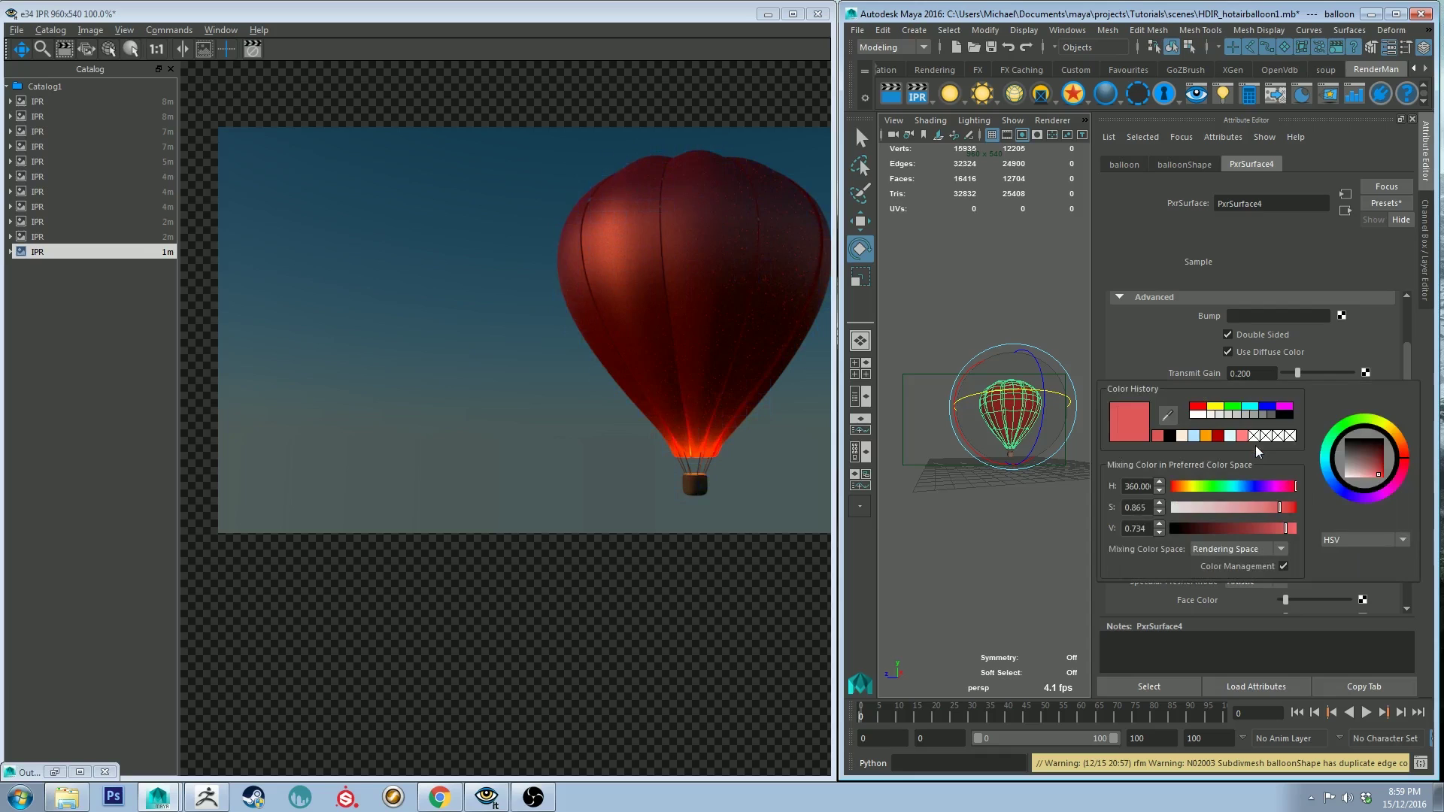
click(1255, 448)
click(1222, 434)
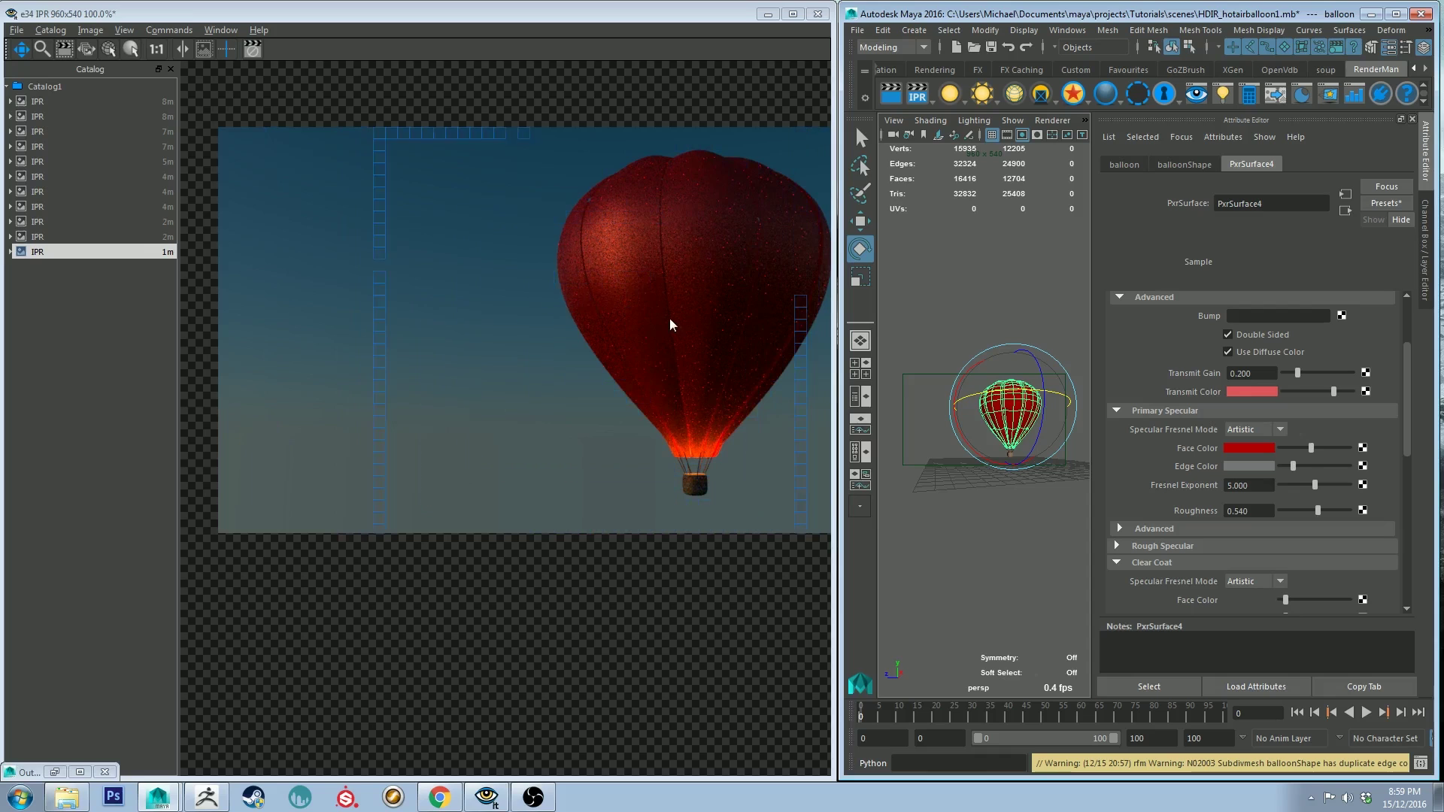
middle_drag(670, 318, 638, 314)
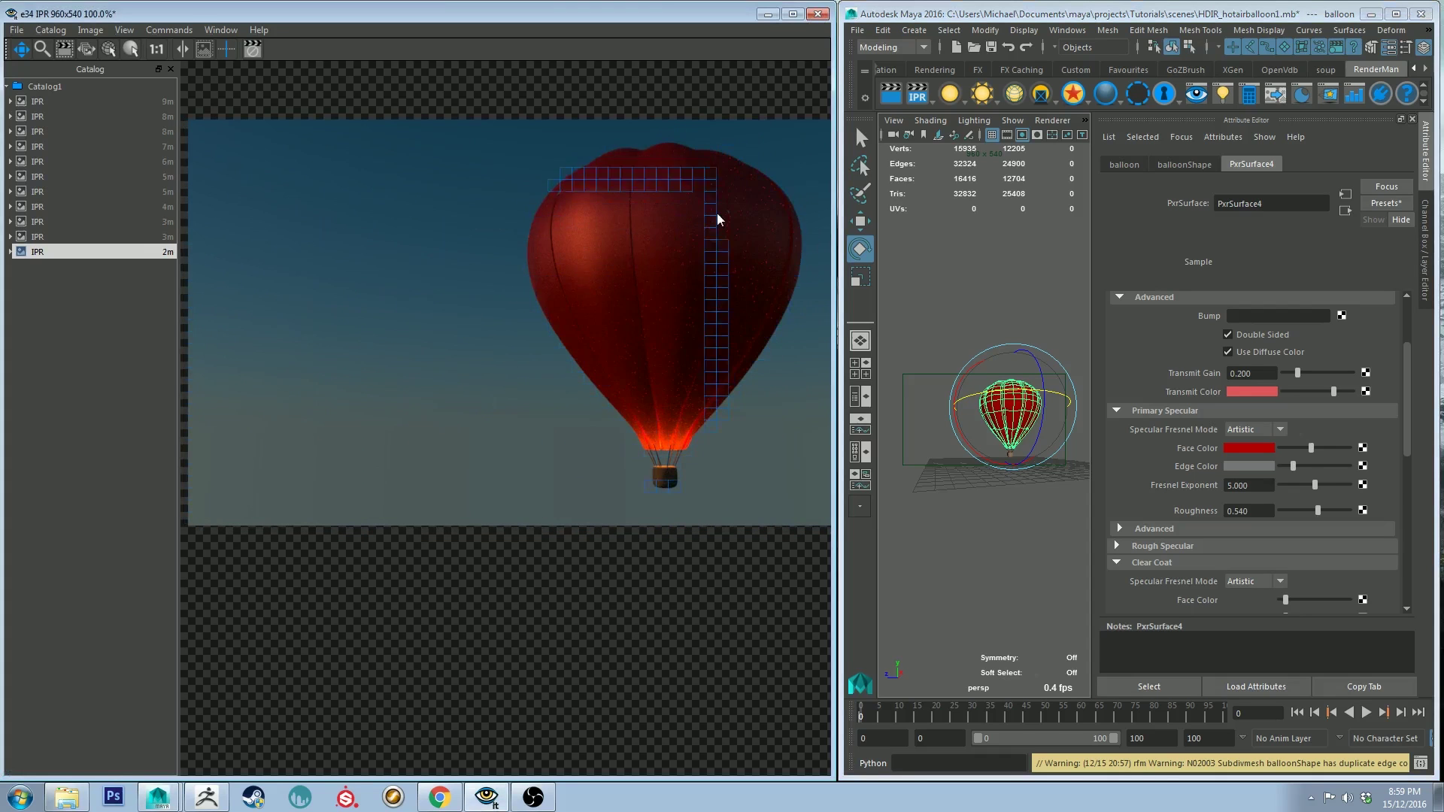
Set the Diffuse Advanced Transmit Gain to 0.4.
scroll(1138, 432, up, 2)
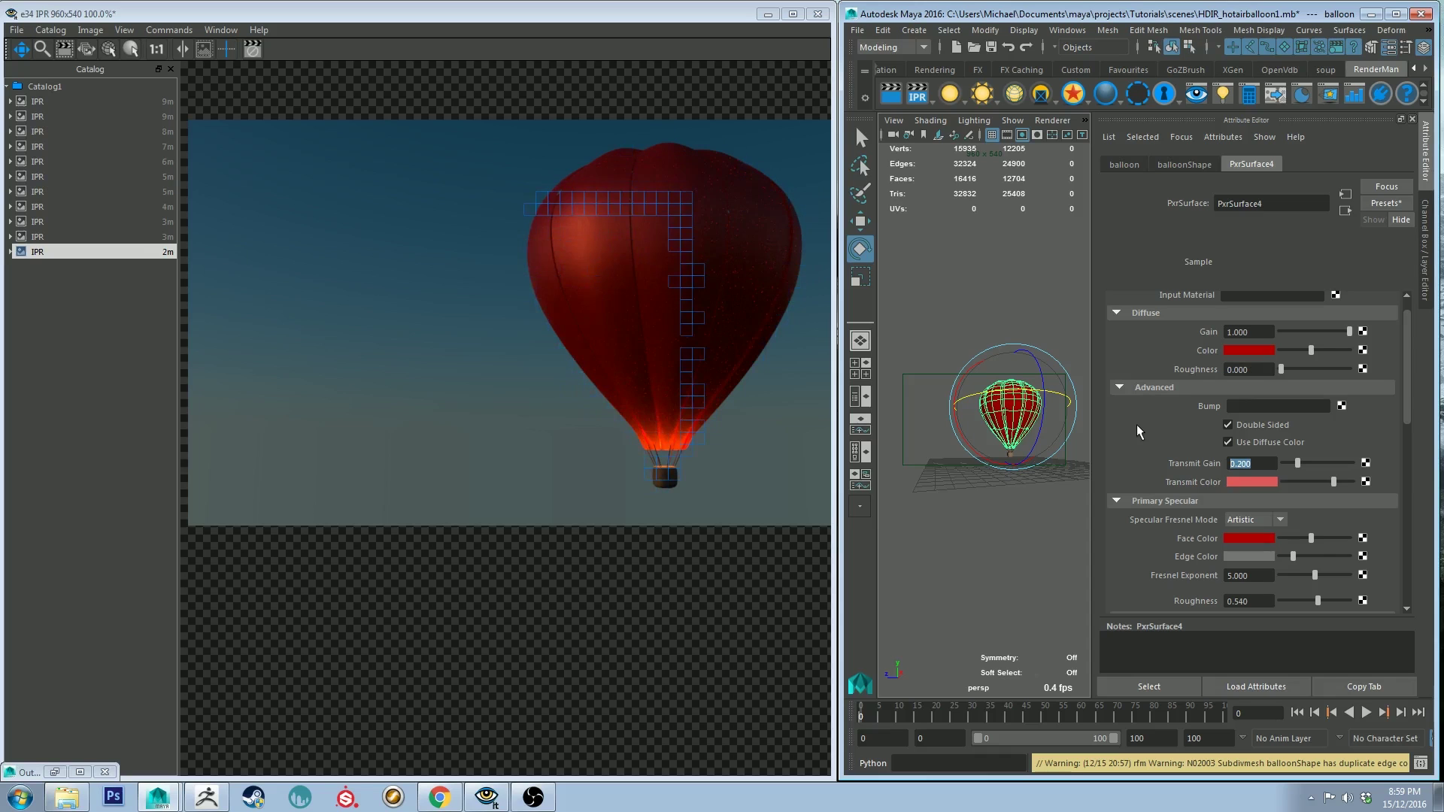
text(0.4)
key(Return)
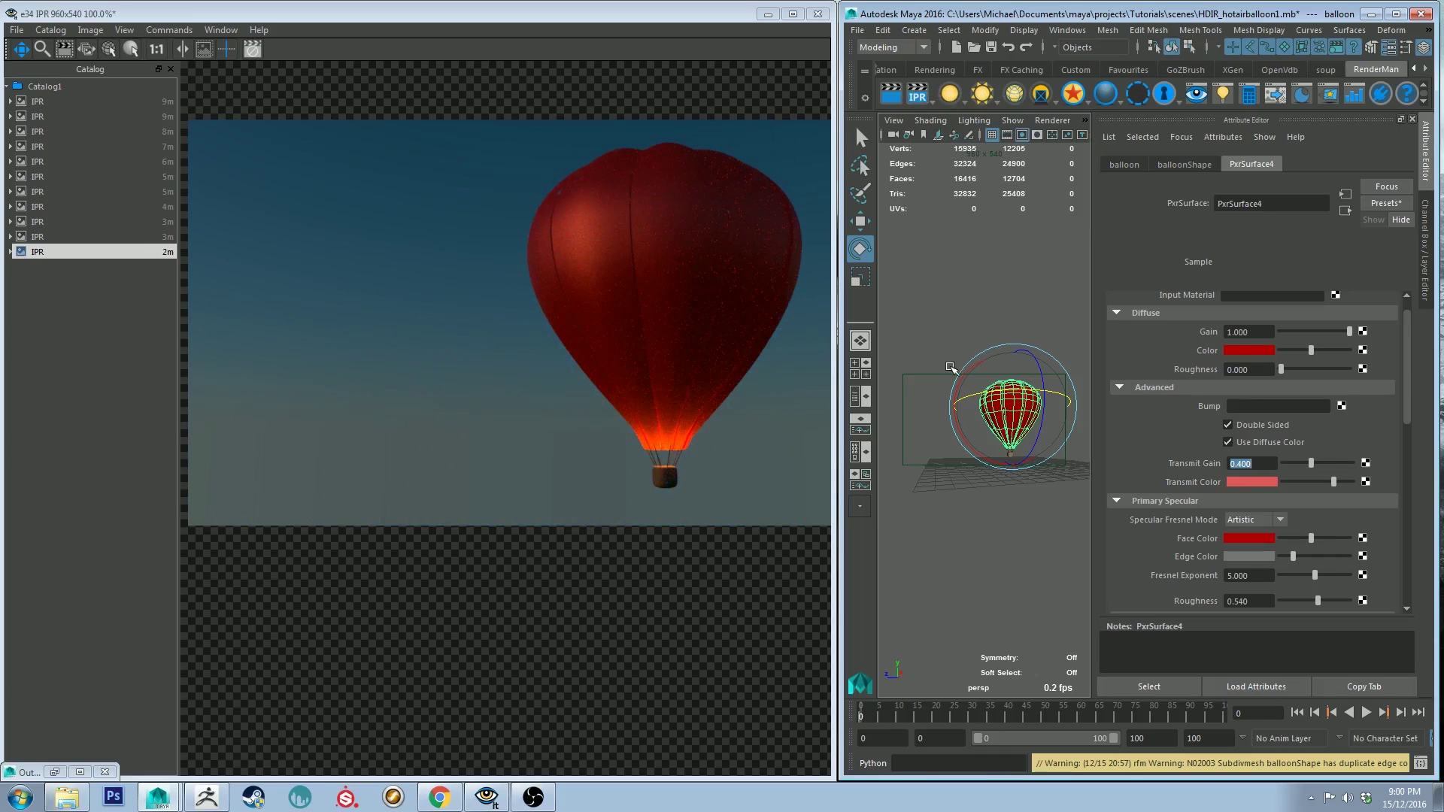
Maximise Maya, deselect the balloon and rectangle light, and create a new PxrDiskLight.
double_click(1078, 20)
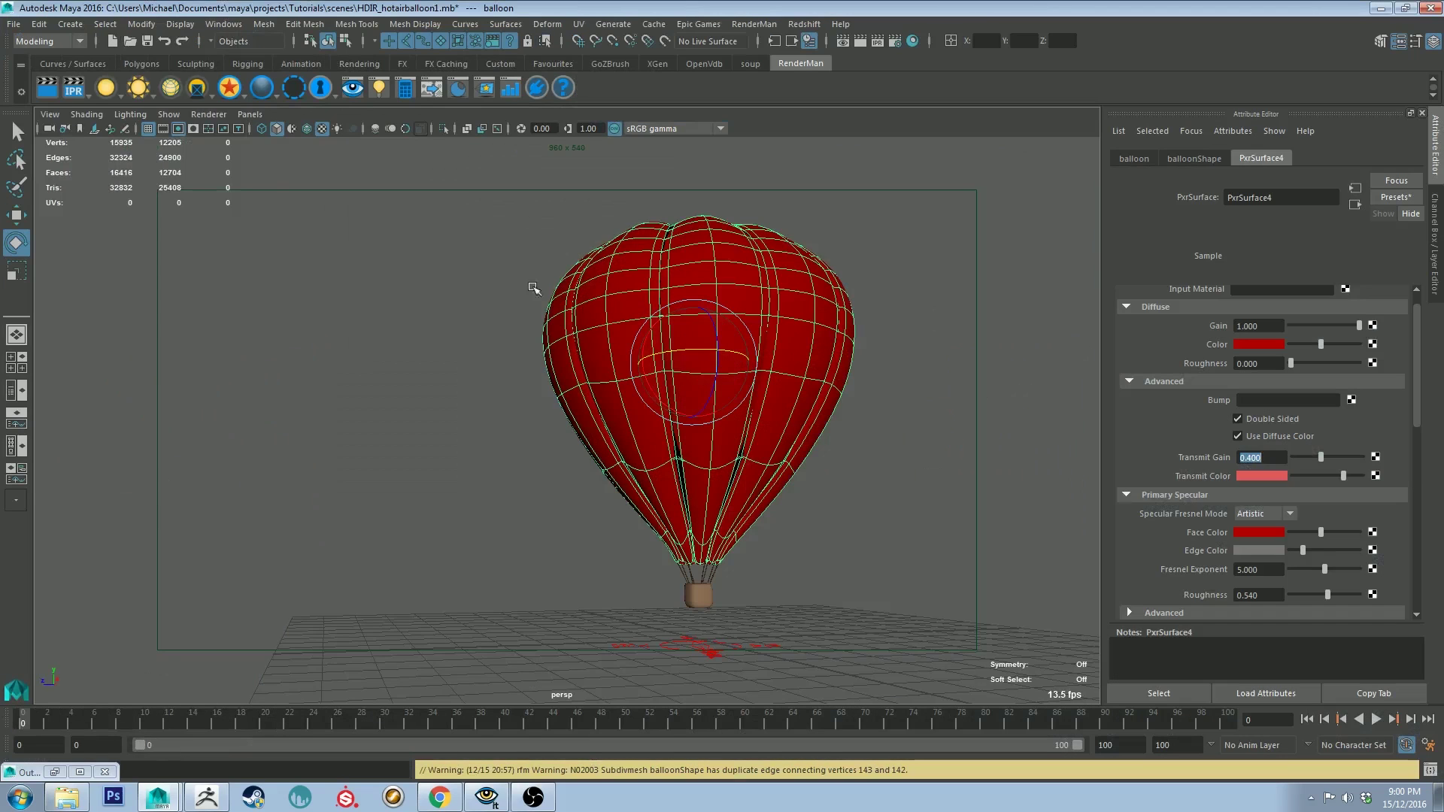
click(500, 247)
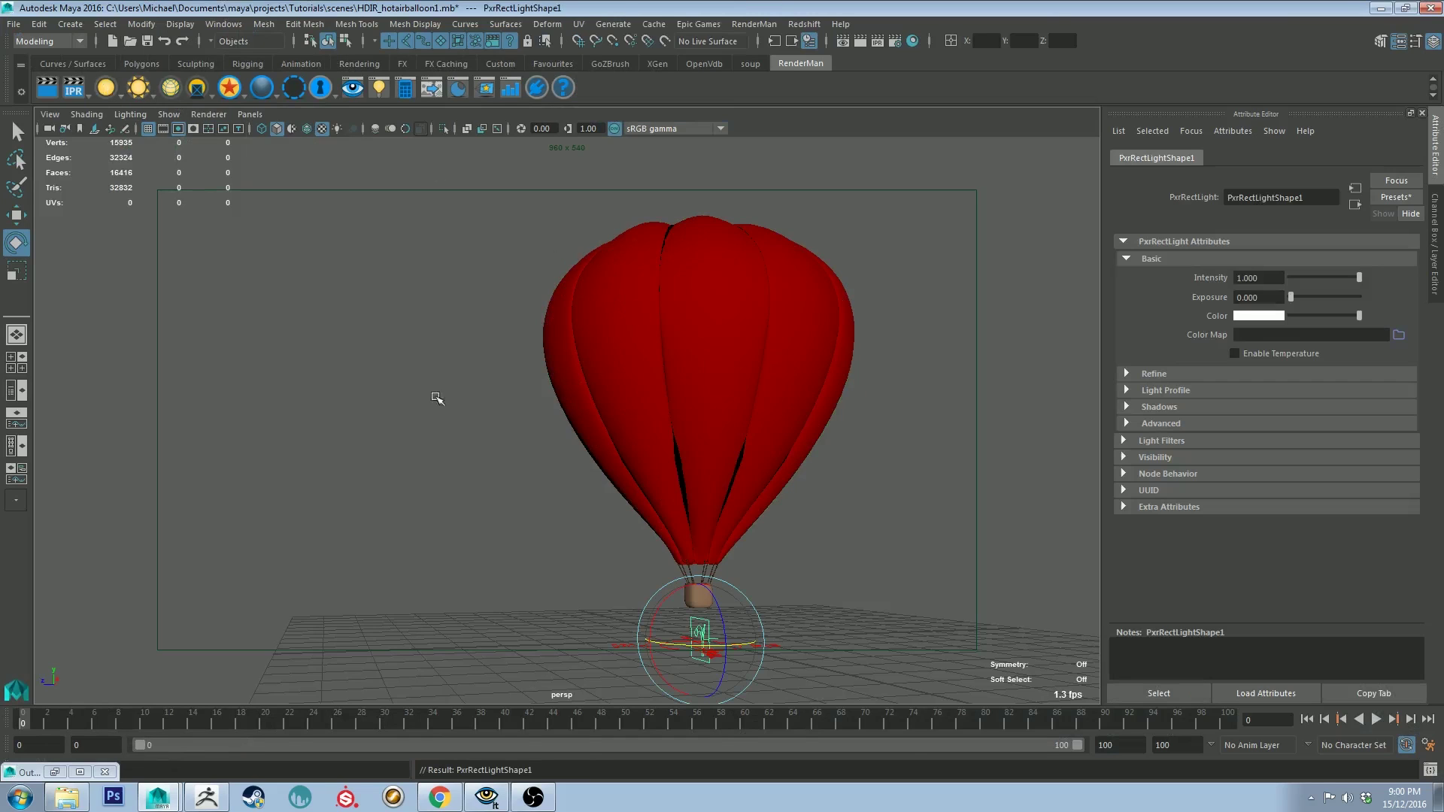
click(316, 249)
click(119, 95)
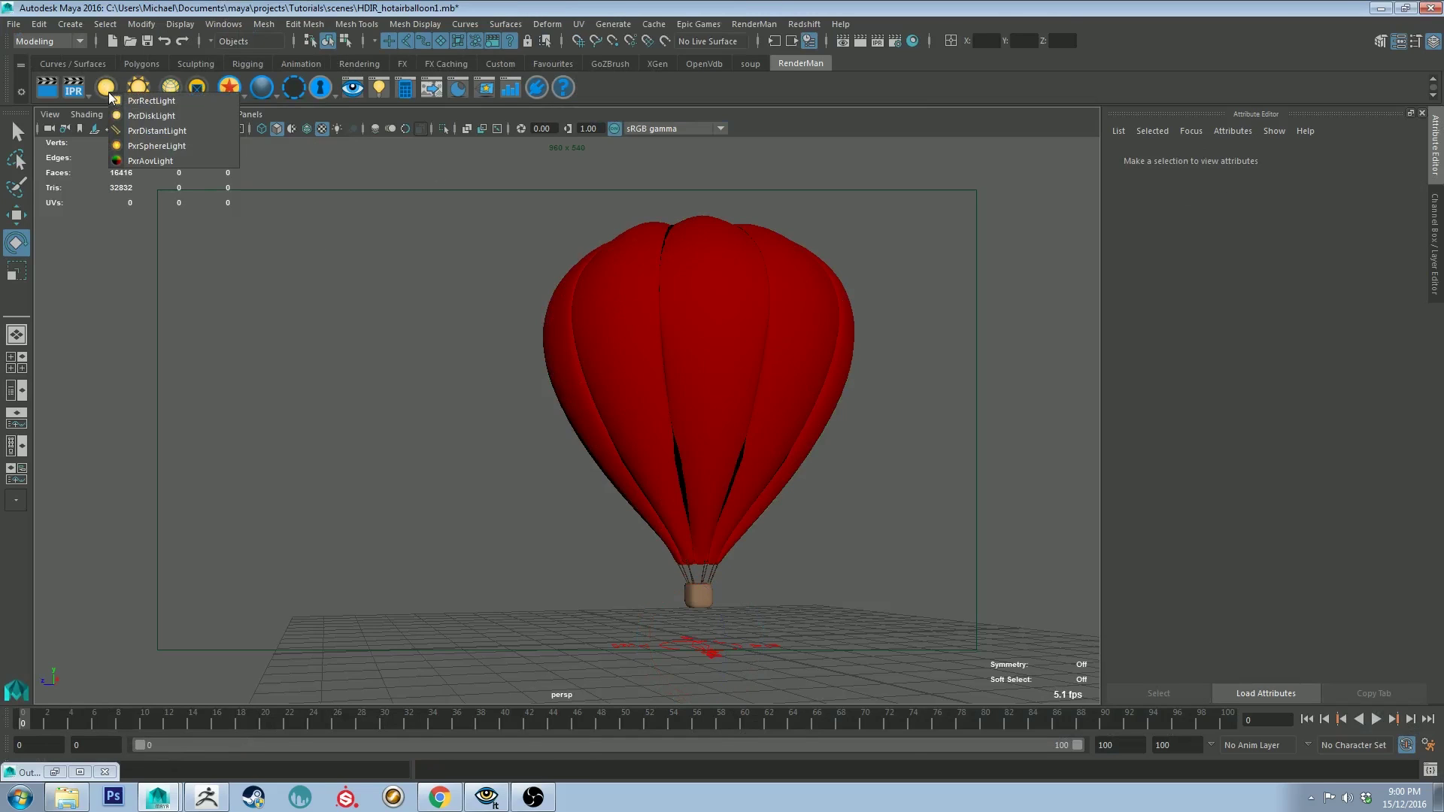
click(134, 106)
Move the disk light up to the balloon's left and rotate it toward the balloon.
drag(722, 657, 431, 666)
drag(406, 589, 430, 279)
key(e)
key(w)
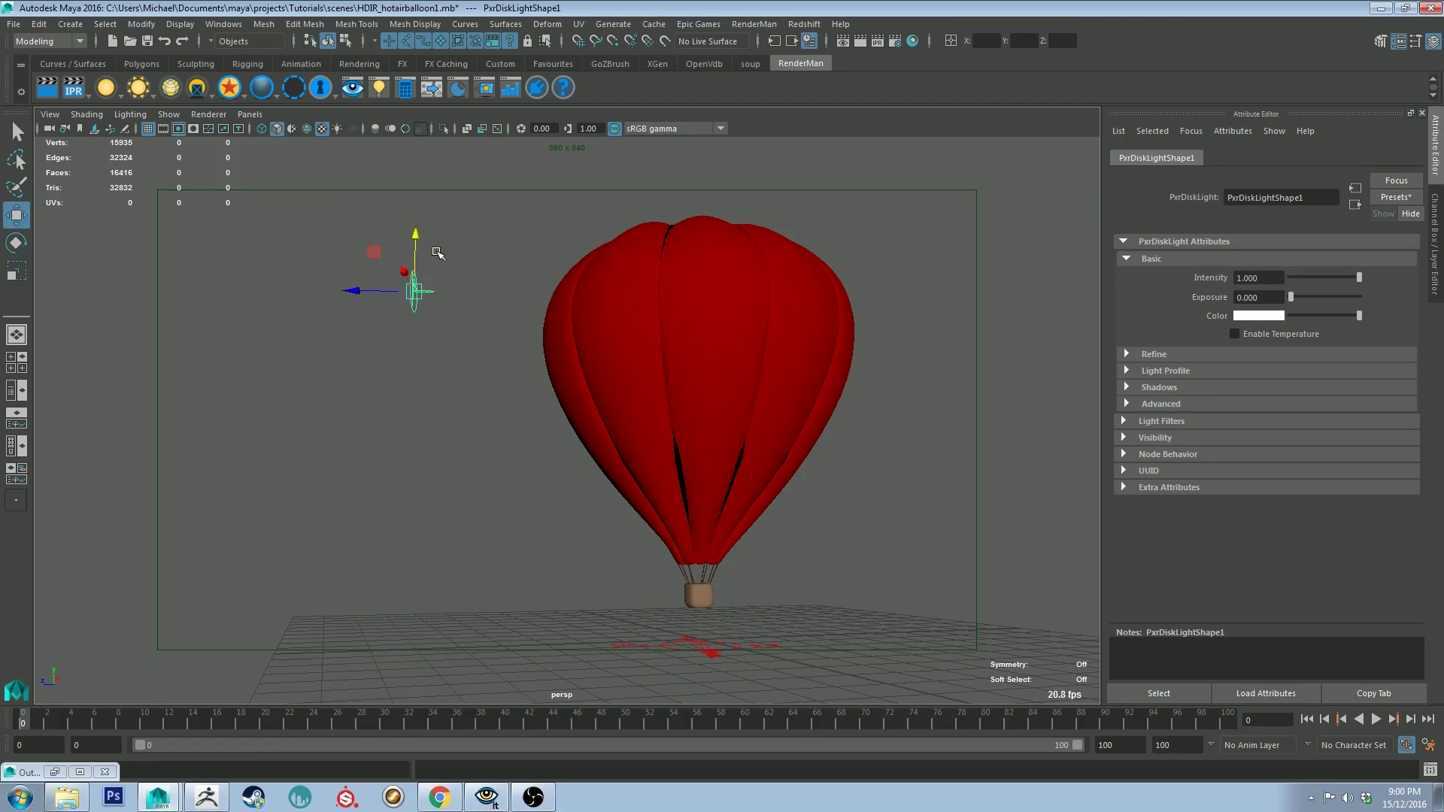
key(e)
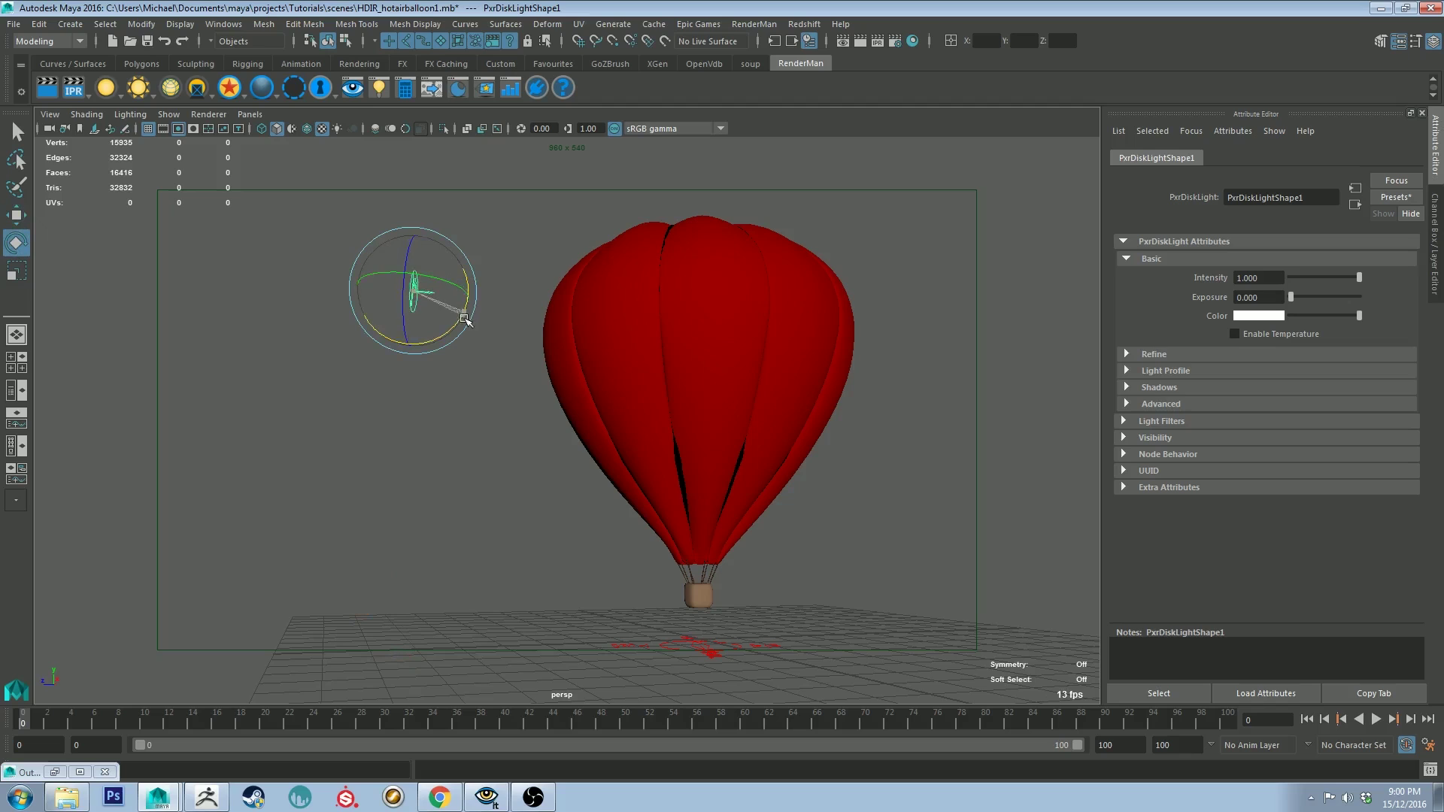
key(w)
drag(384, 244, 368, 239)
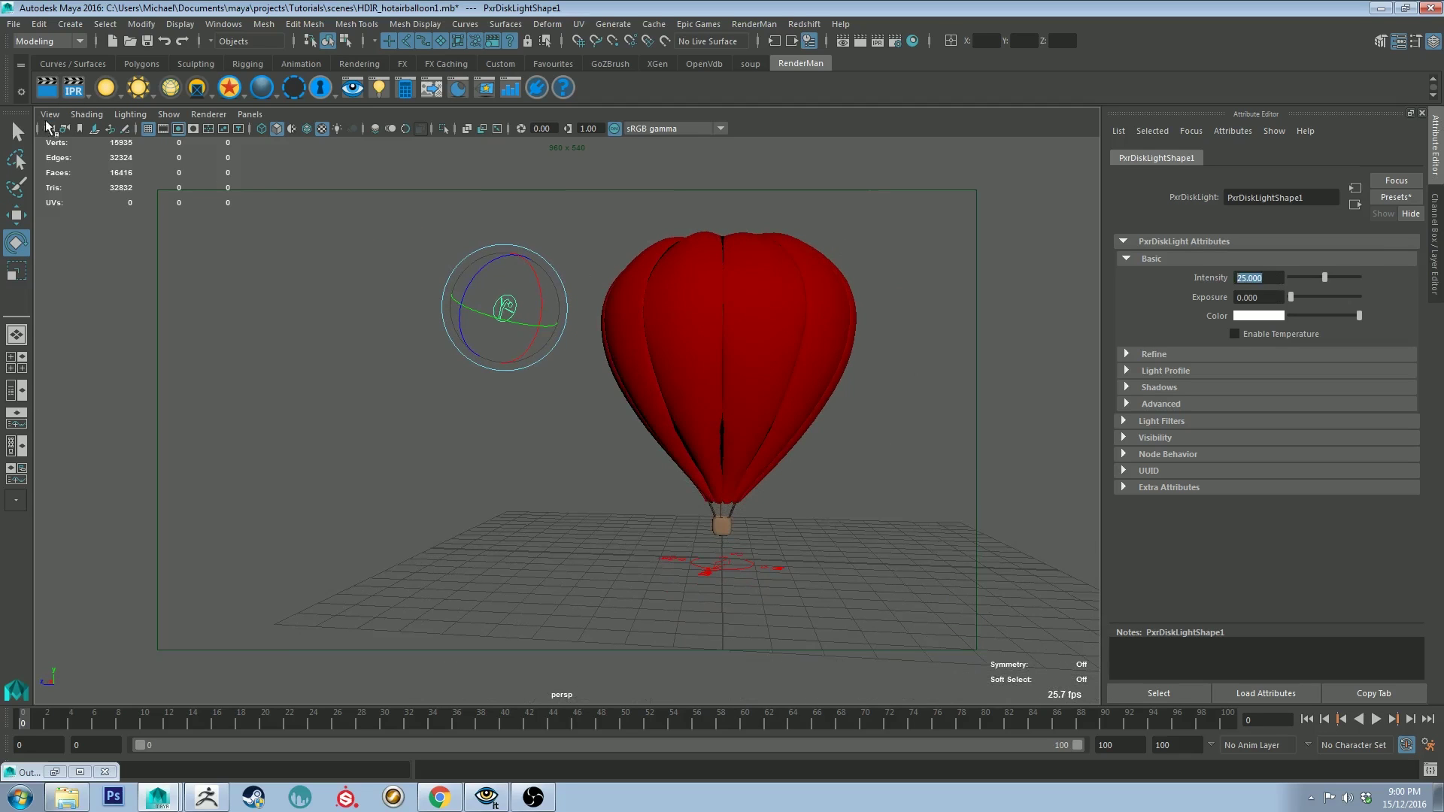
Change the viewport's camera view to check the disk light placement.
click(48, 115)
click(323, 337)
click(904, 267)
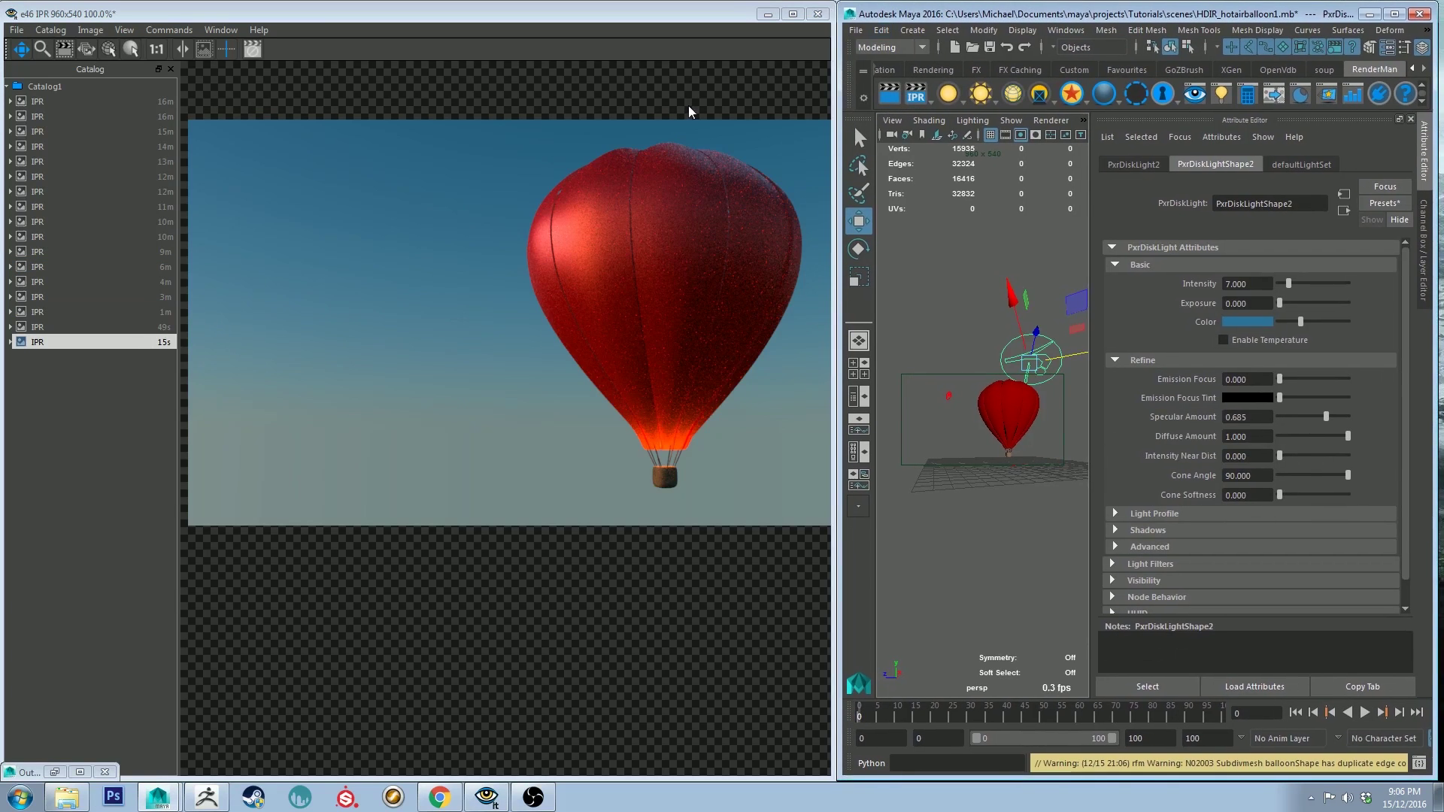
click(705, 25)
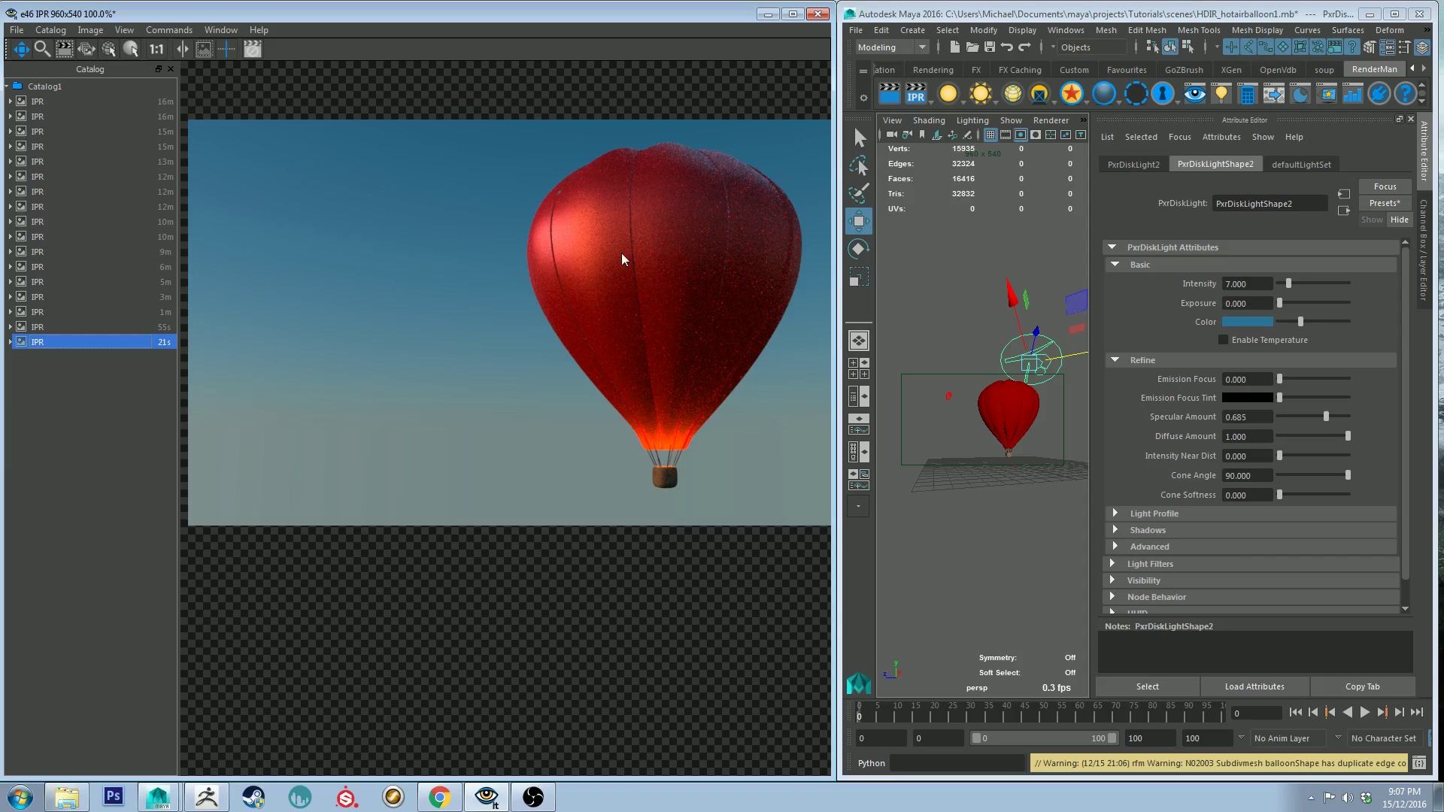
drag(1162, 9, 323, 2)
alt+right_drag(797, 500, 820, 361)
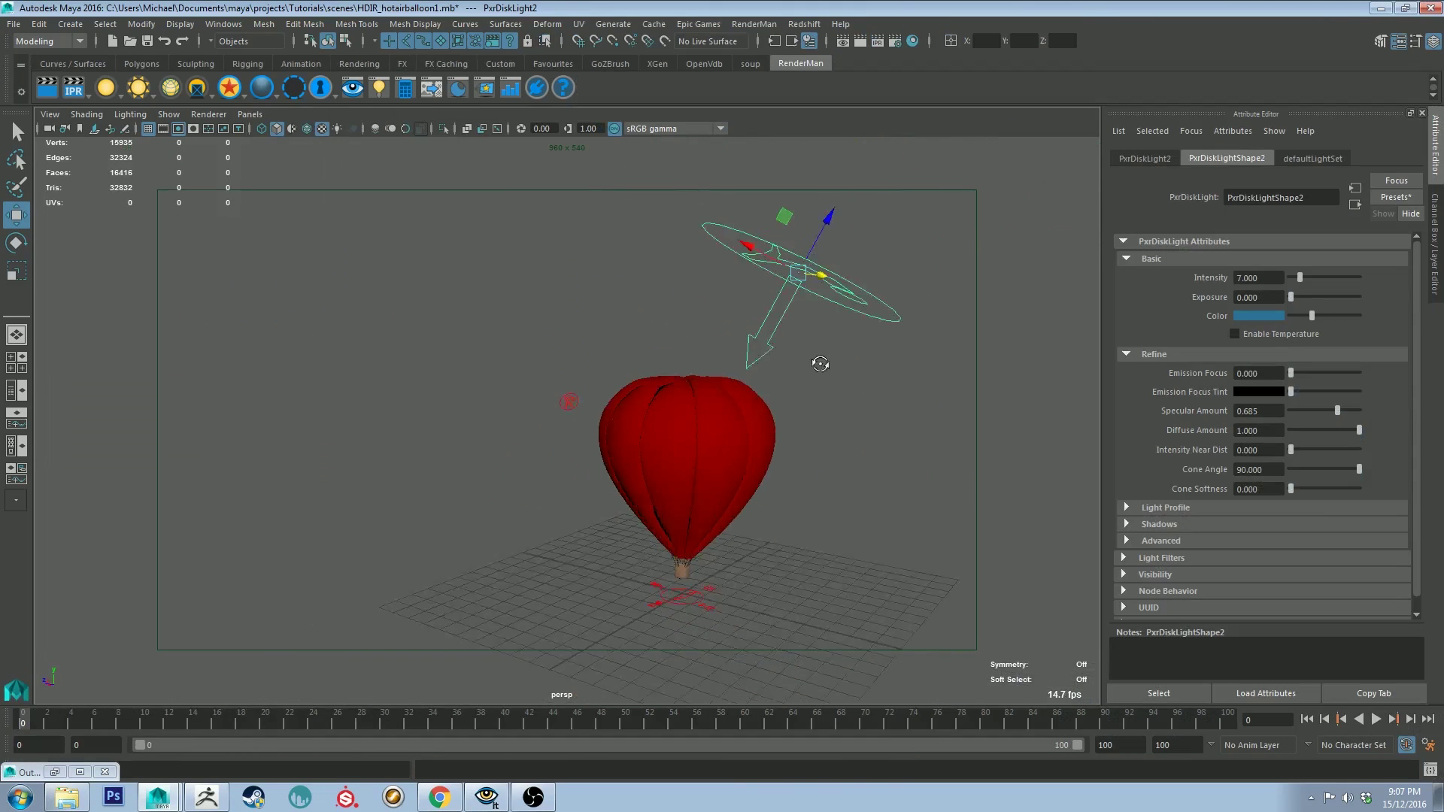
alt+drag(819, 361, 681, 424)
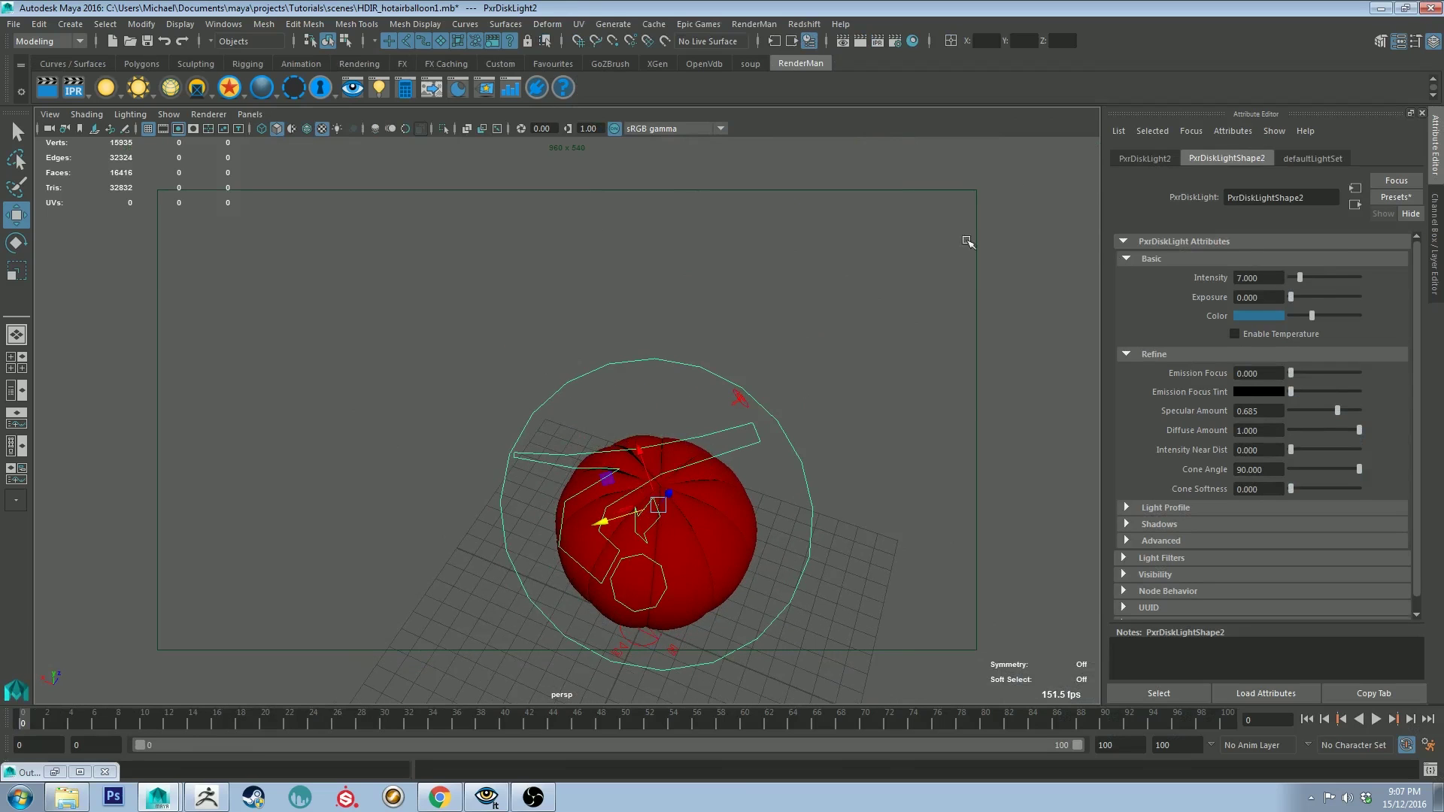
key([)
click(1248, 316)
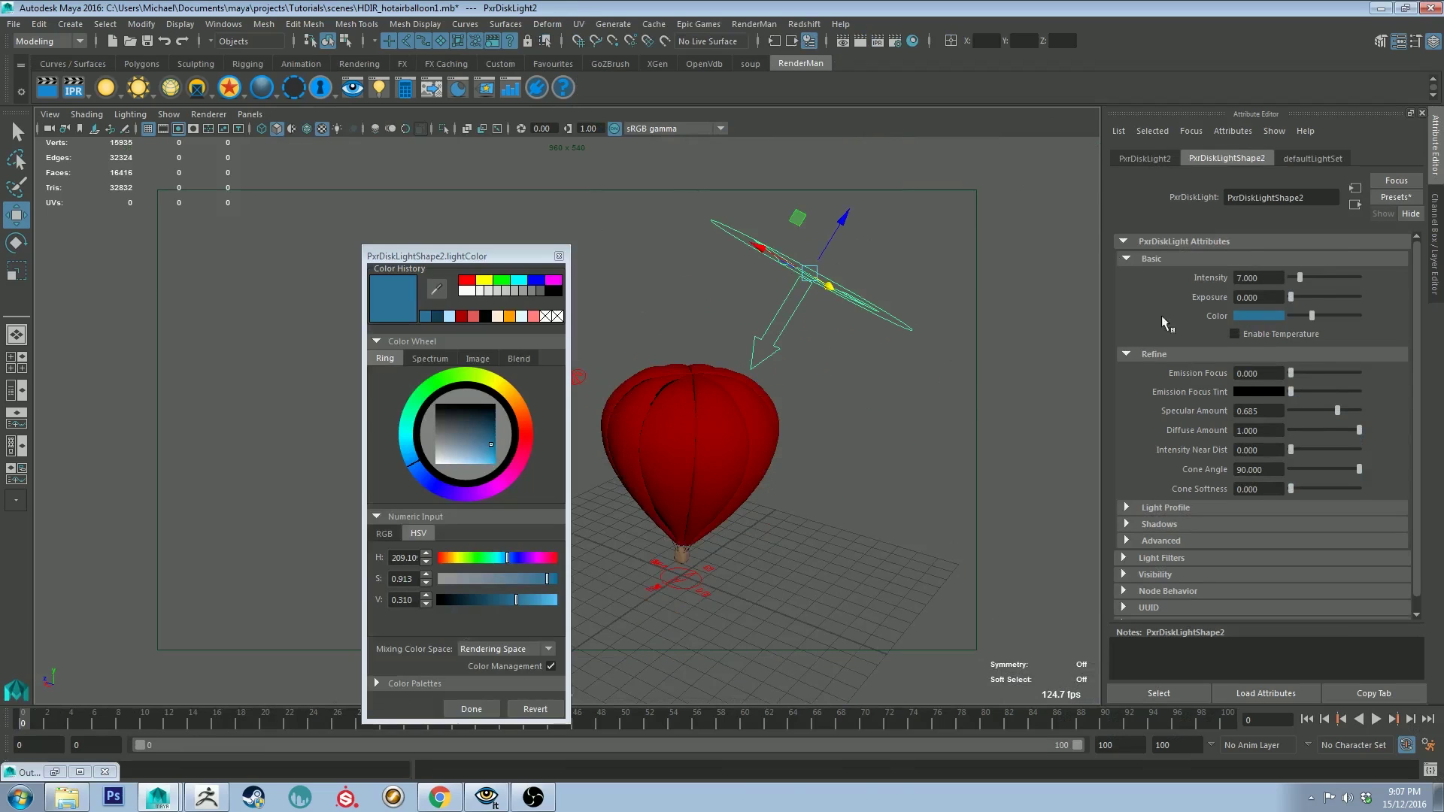
click(559, 257)
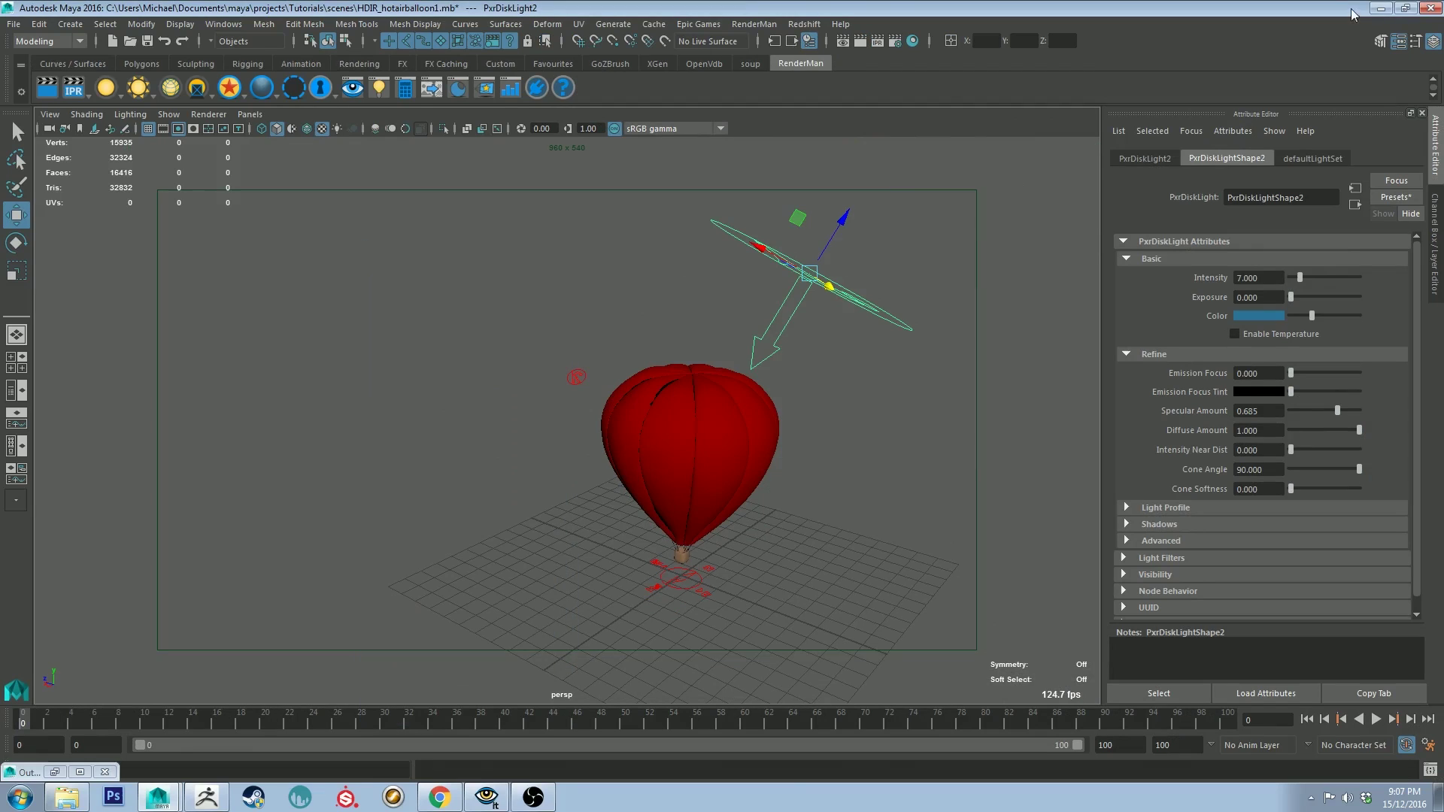
click(1405, 8)
click(728, 13)
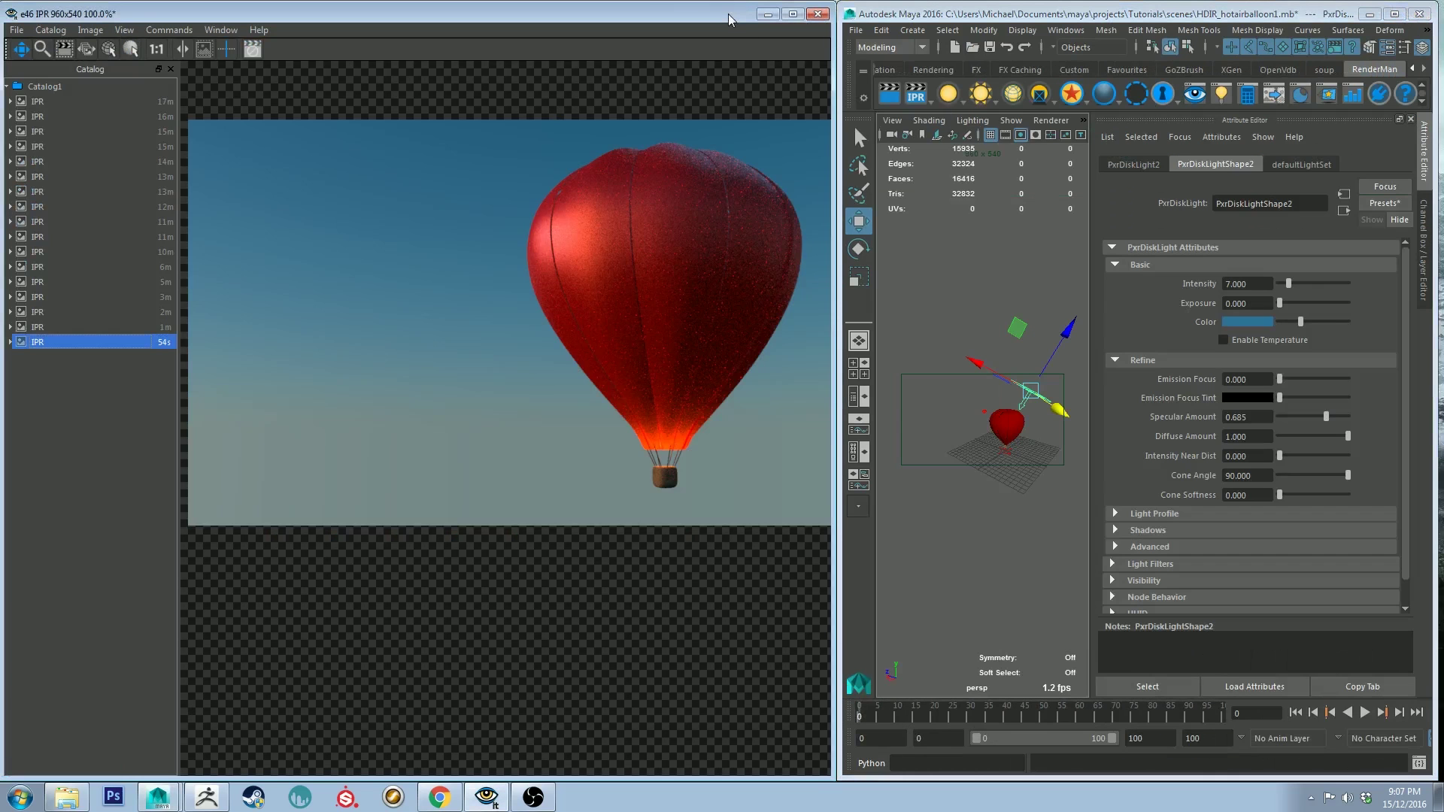
Pan the final render to frame the glossy red balloon against the blue sky.
drag(690, 224, 634, 269)
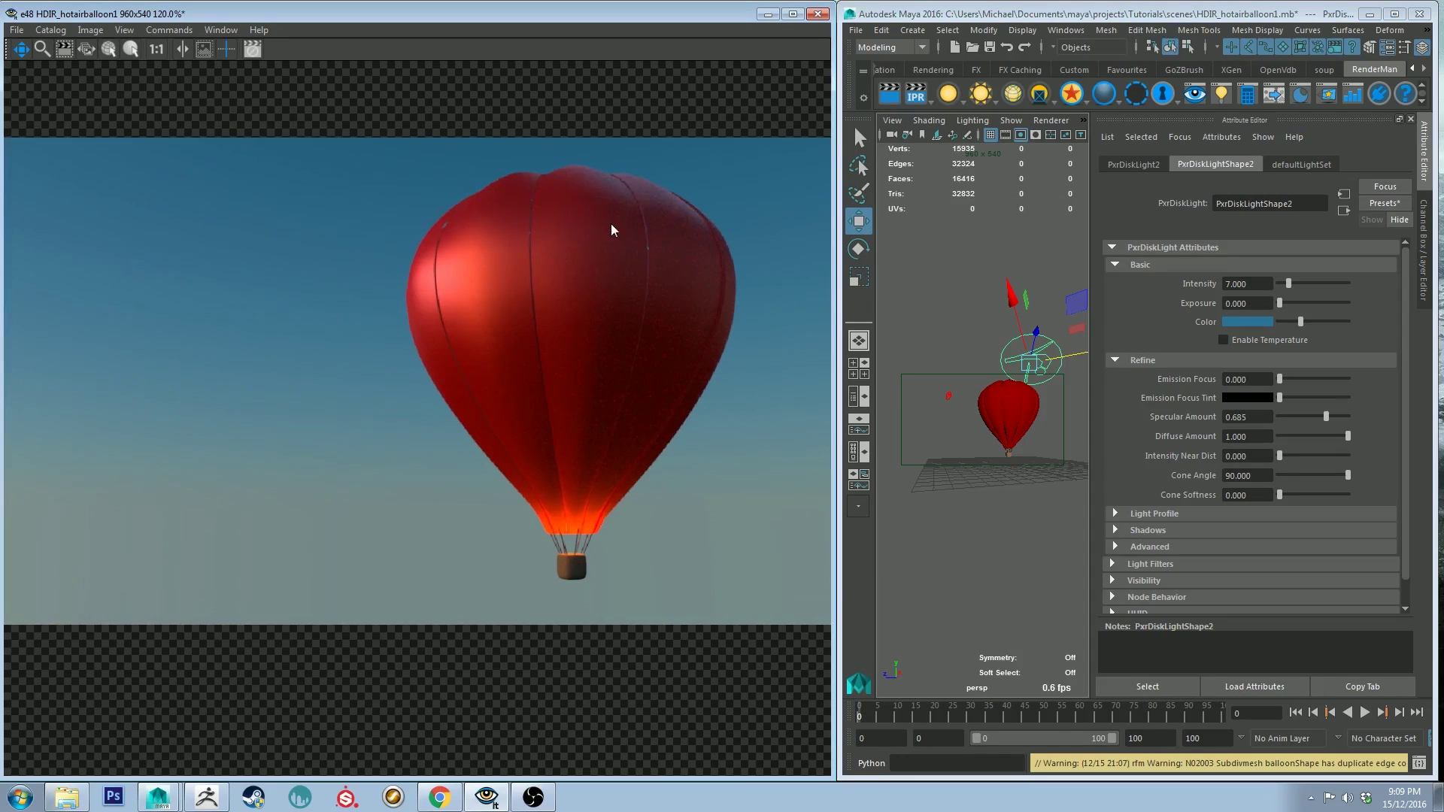
drag(644, 155, 602, 182)
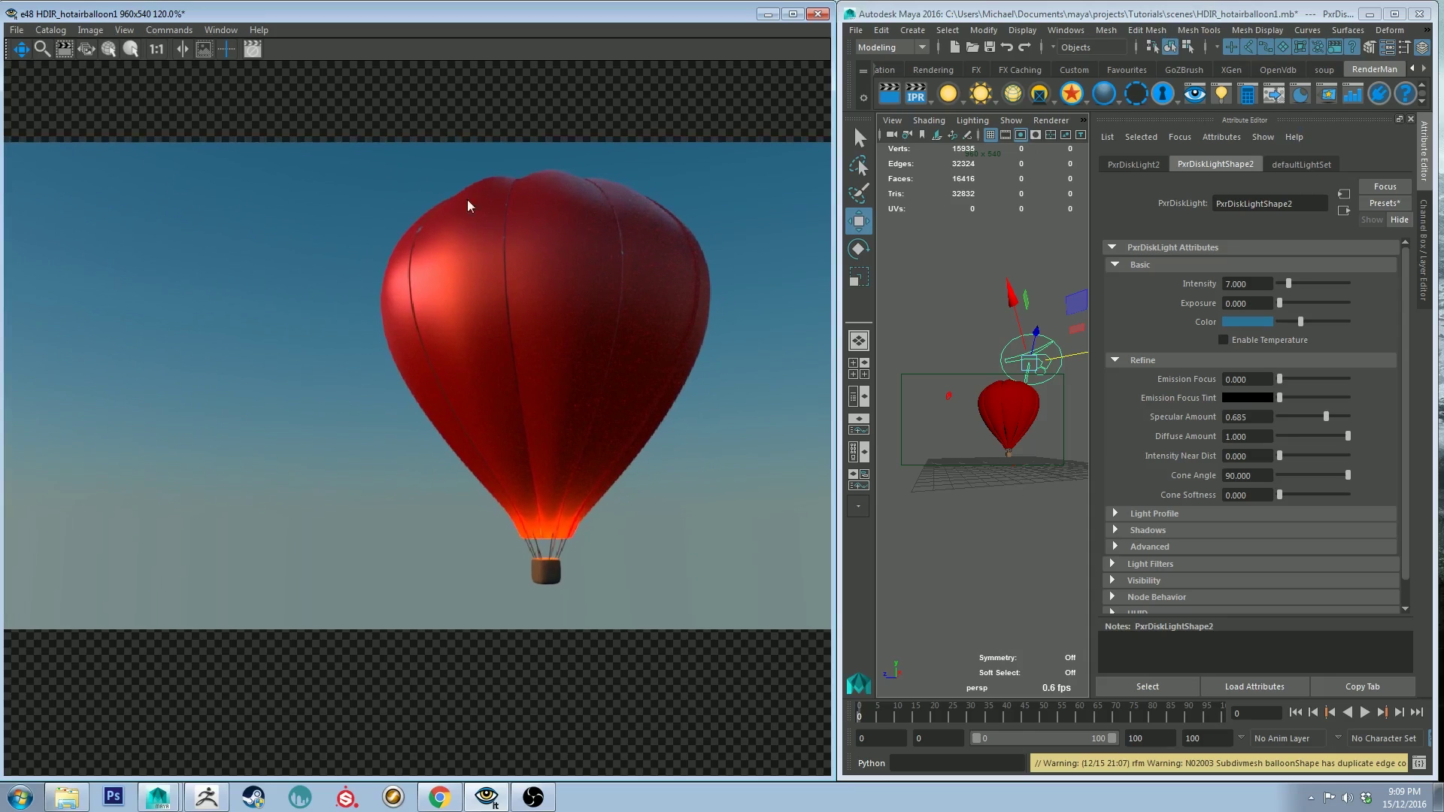